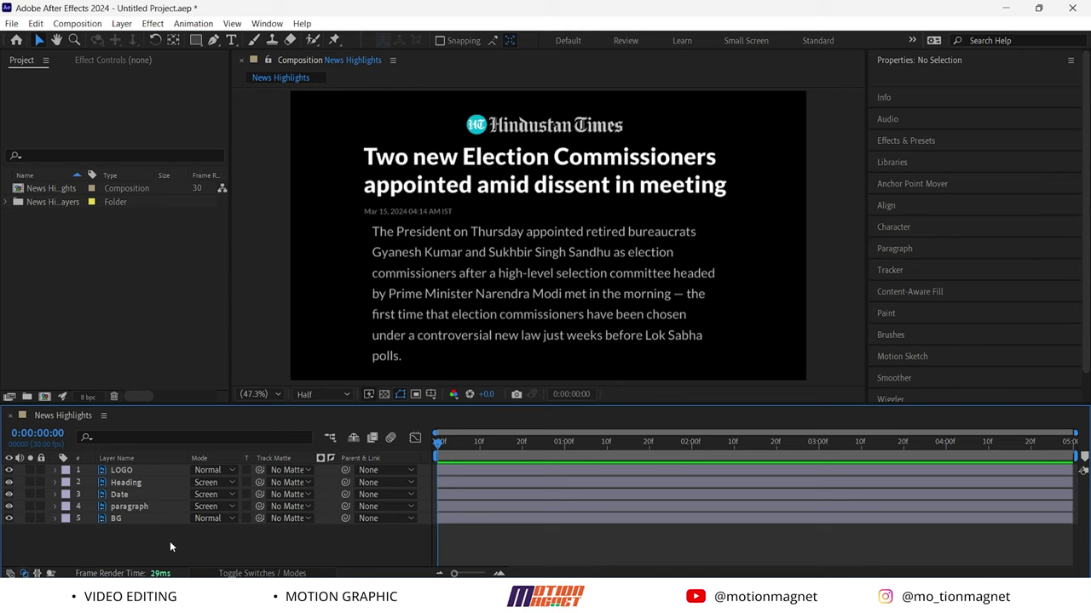
Marquee-select the LOGO, Heading, Date, paragraph and BG layers in the timeline
drag(173, 543, 133, 466)
Pre-compose the five selected article layers into a comp named News
right_click(134, 482)
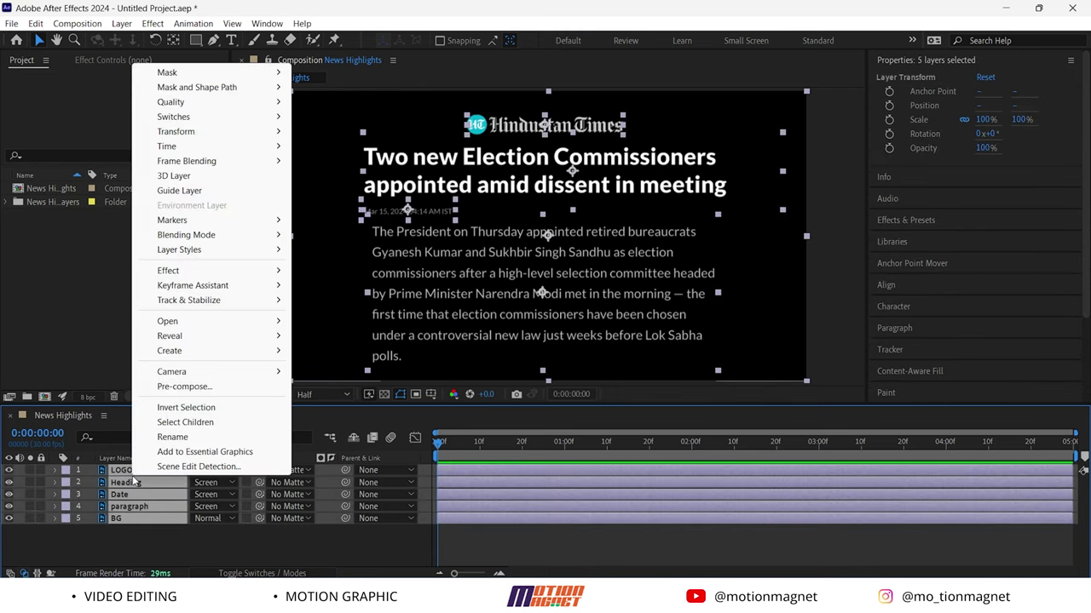
click(186, 387)
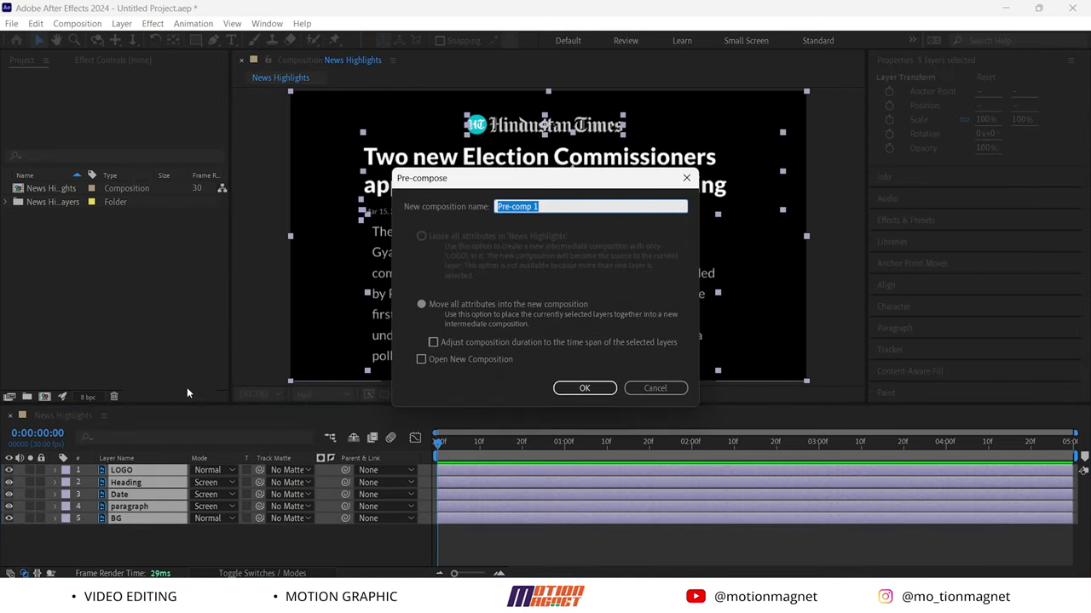
text(News)
click(583, 392)
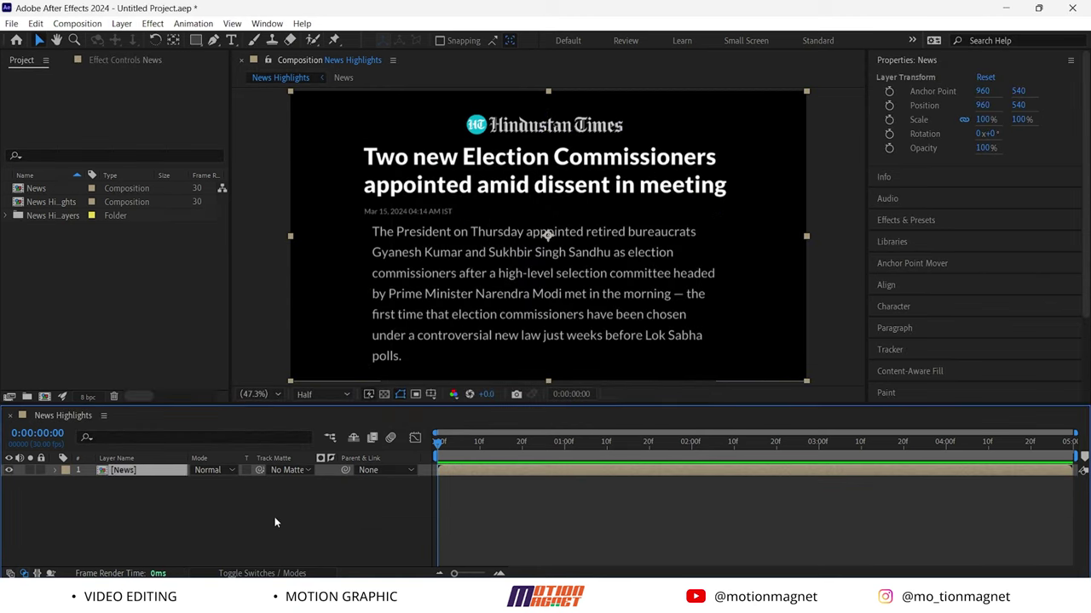
Add a black Background solid beneath News, then reselect the News layer
right_click(259, 511)
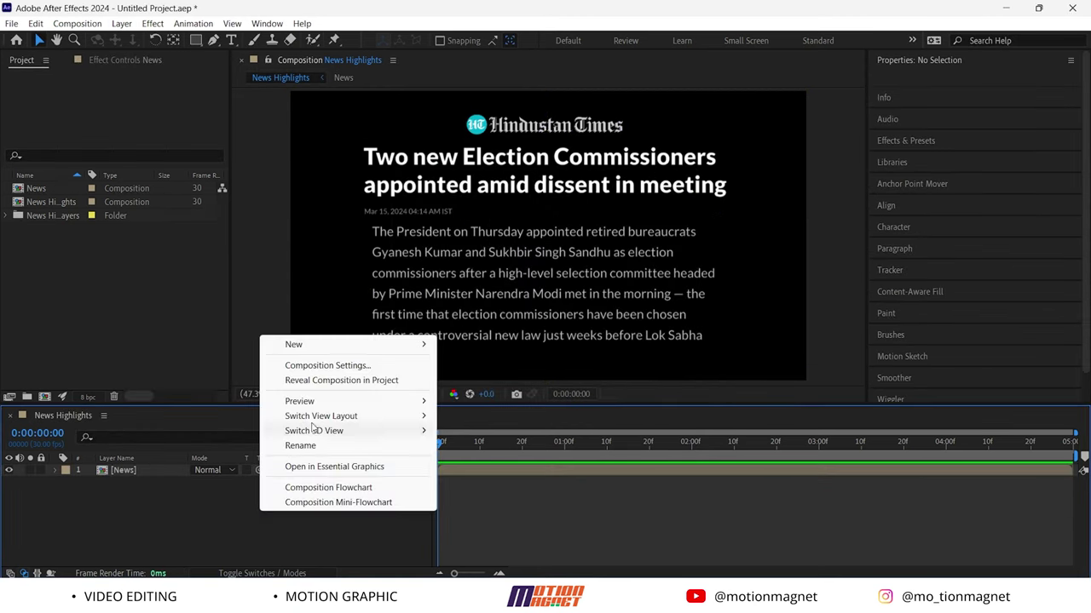
mouse_move(293, 345)
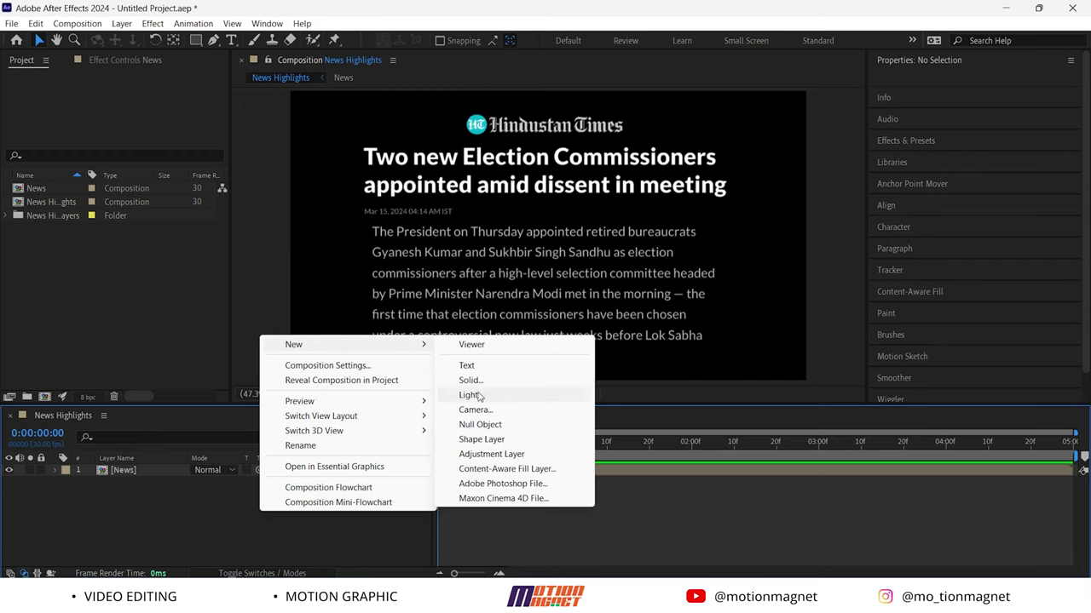
click(473, 380)
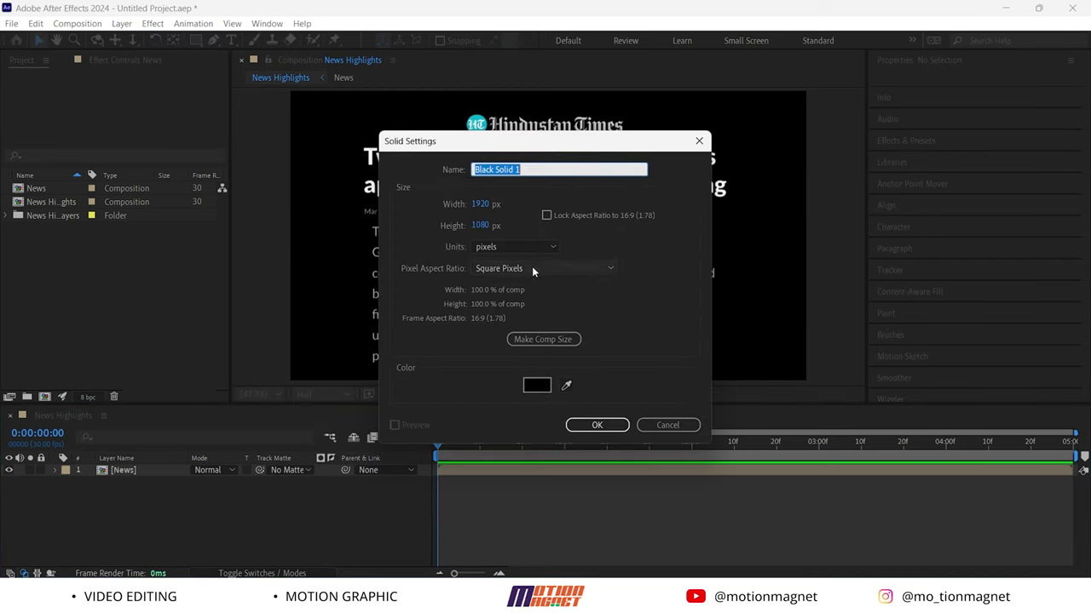
text(Background)
click(597, 425)
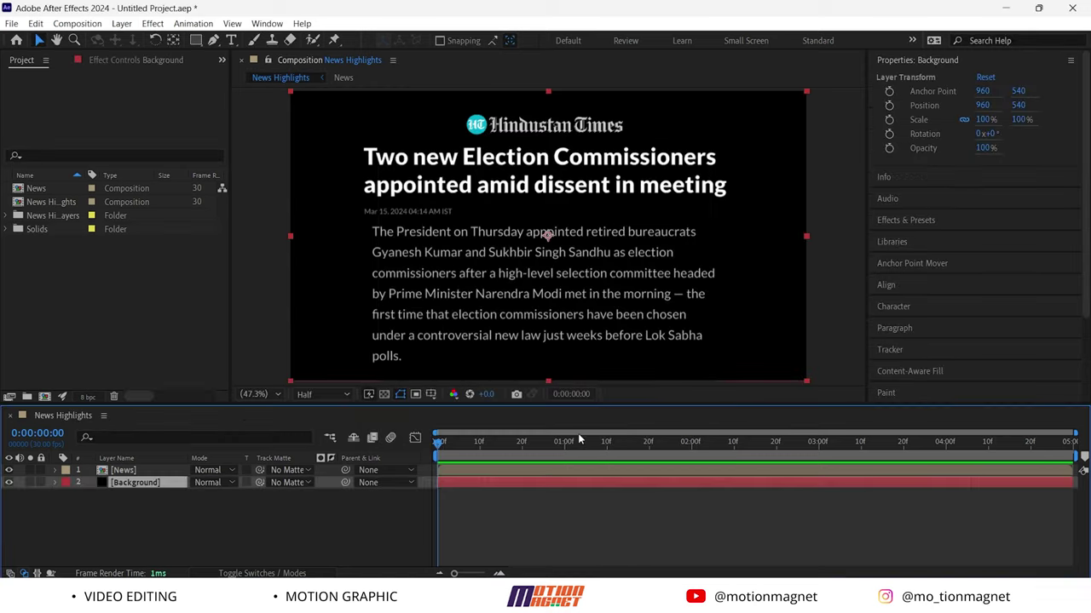
click(246, 537)
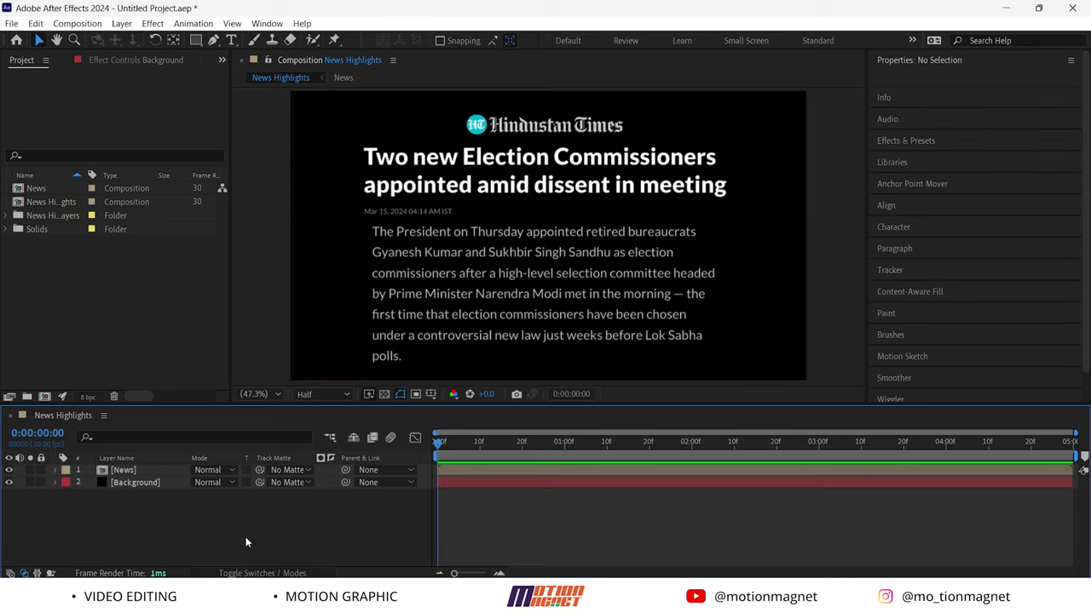
click(147, 472)
Apply CC Page Turn to the News layer, found by searching 'cc page'
click(913, 221)
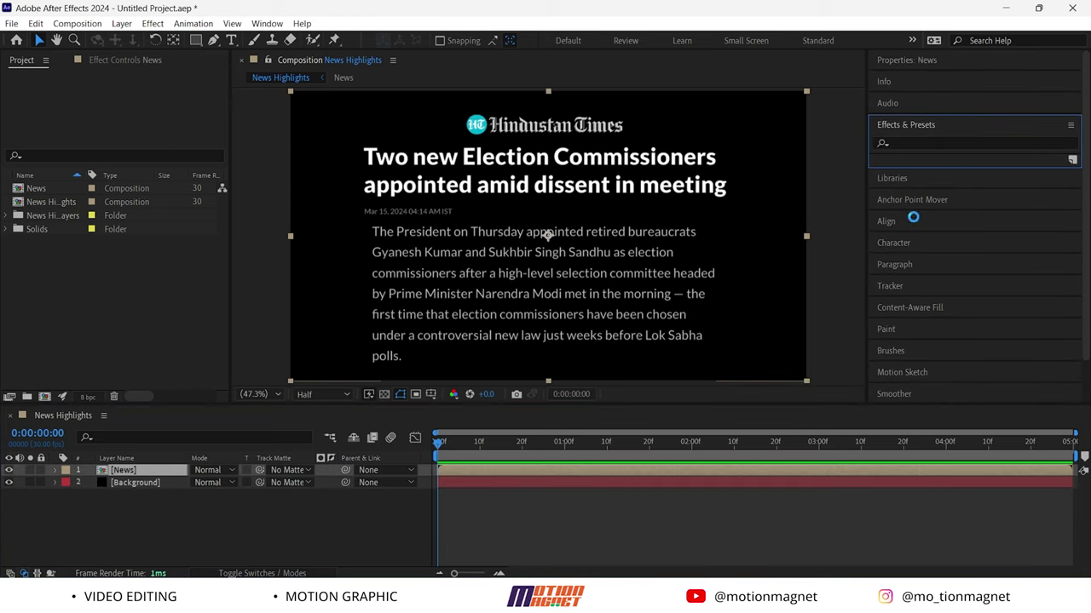
click(917, 143)
text(cc page)
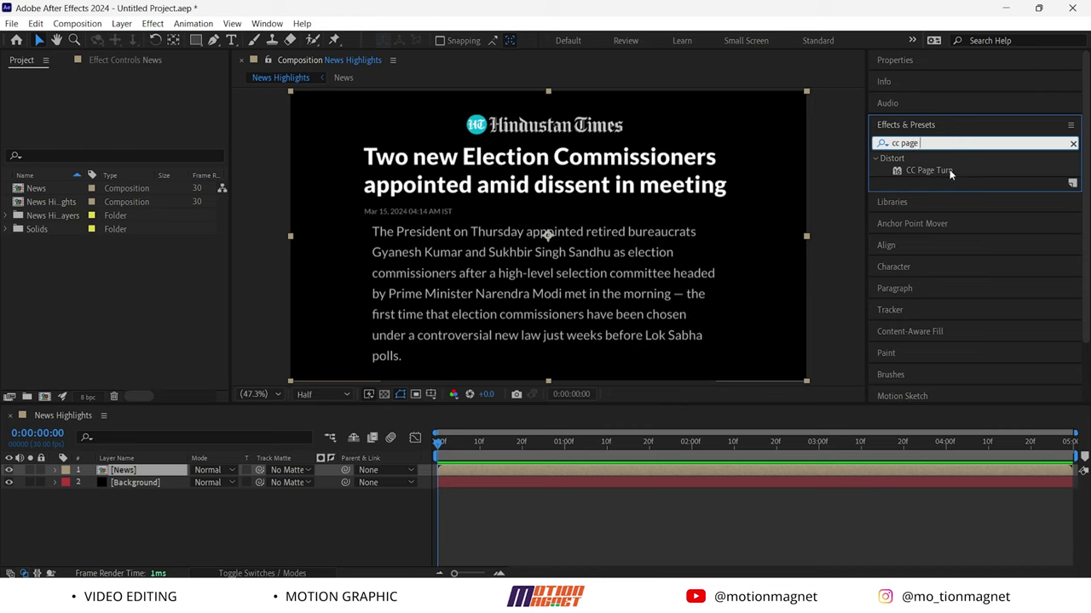
drag(950, 173, 177, 473)
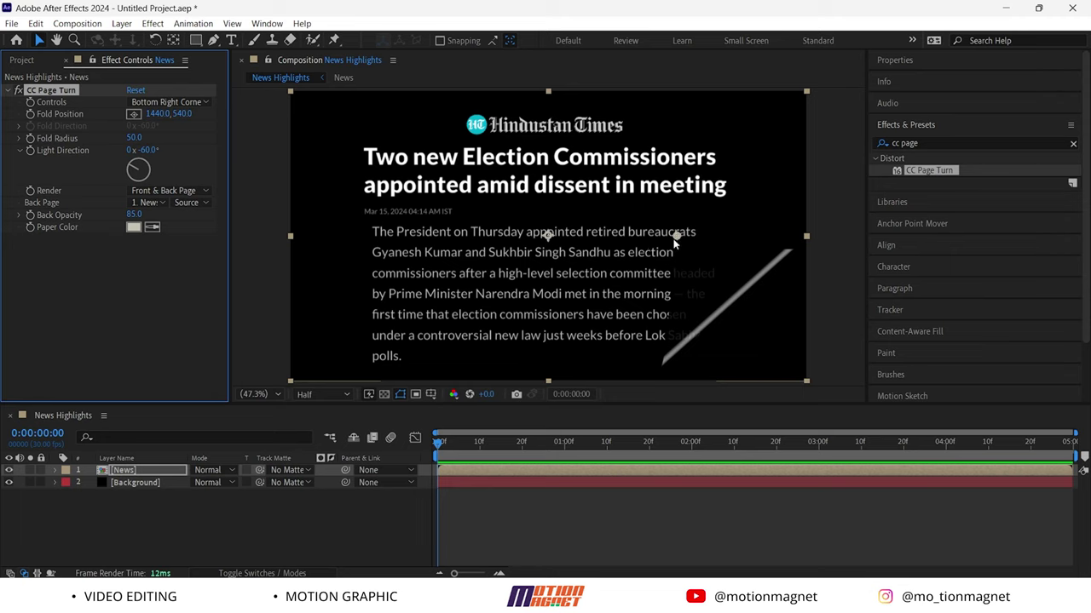
Keyframe Fold Position curled off-screen at frame 0 and at 1937.4, 1099.6 by frame 15
drag(675, 237, 2, 3)
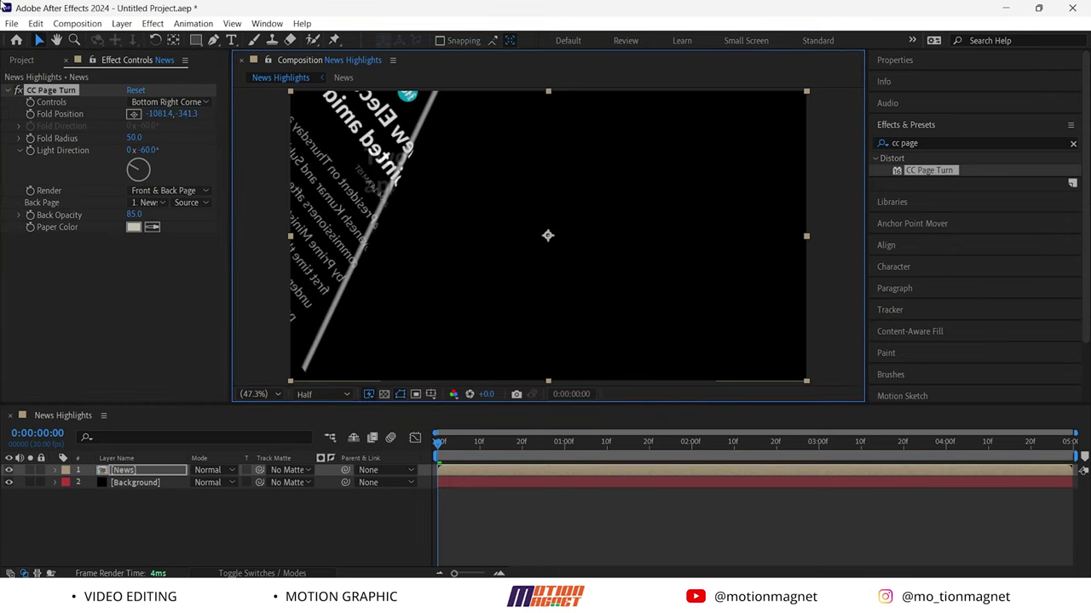
drag(160, 113, 77, 115)
key(Caps_Lock)
key(Caps_Lock)
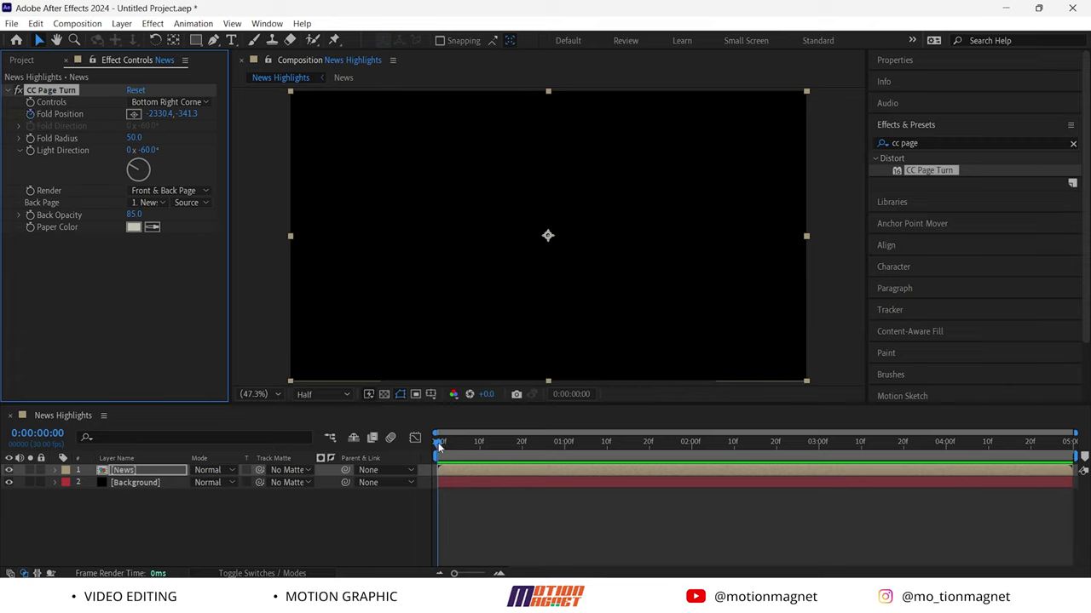
drag(438, 446, 501, 443)
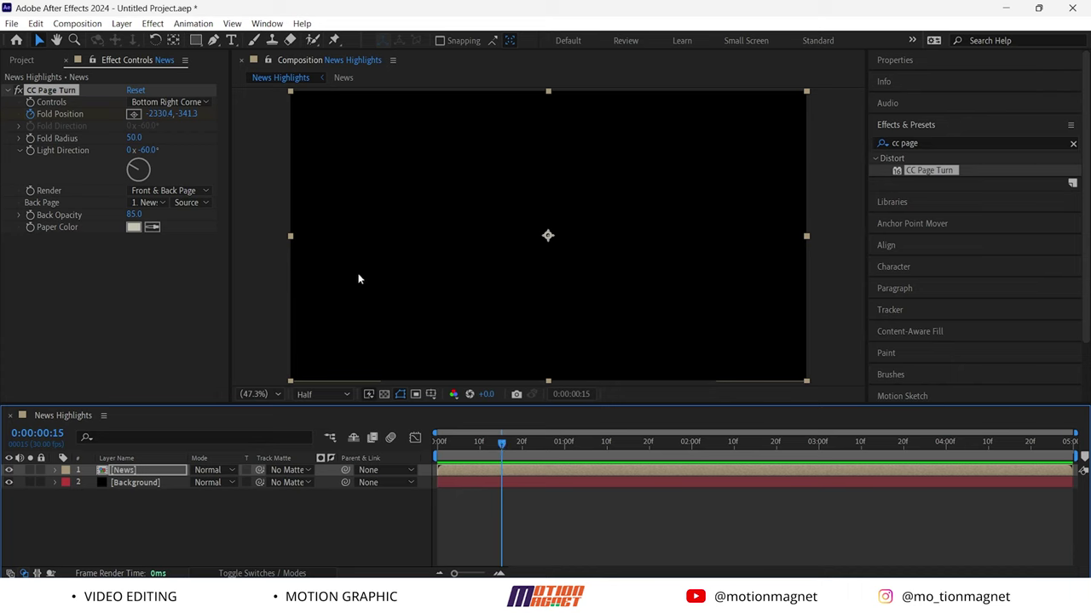
drag(159, 113, 537, 207)
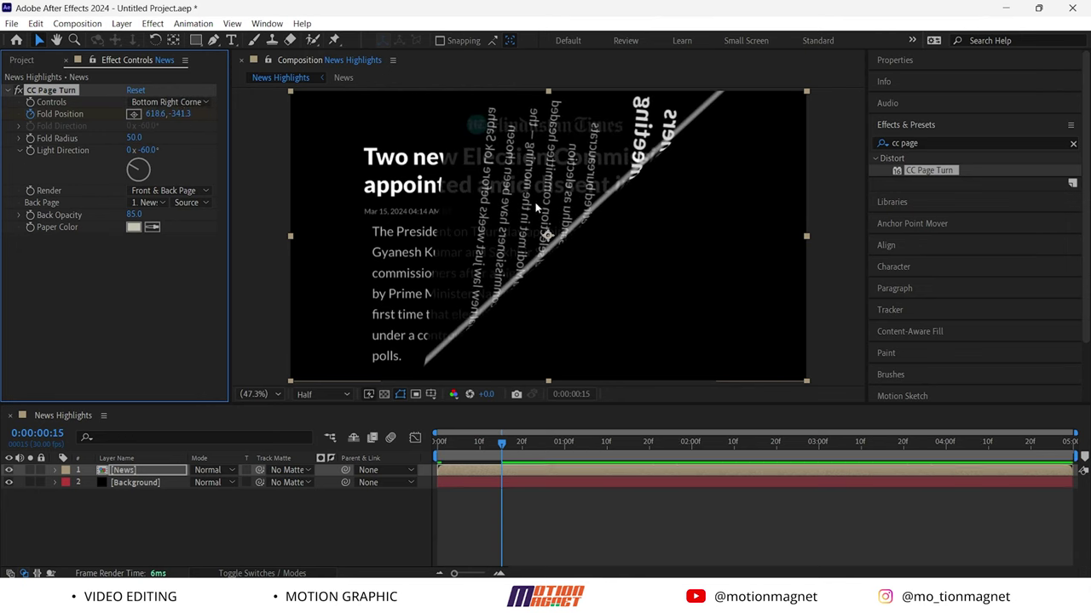
drag(179, 115, 554, 290)
drag(458, 276, 813, 391)
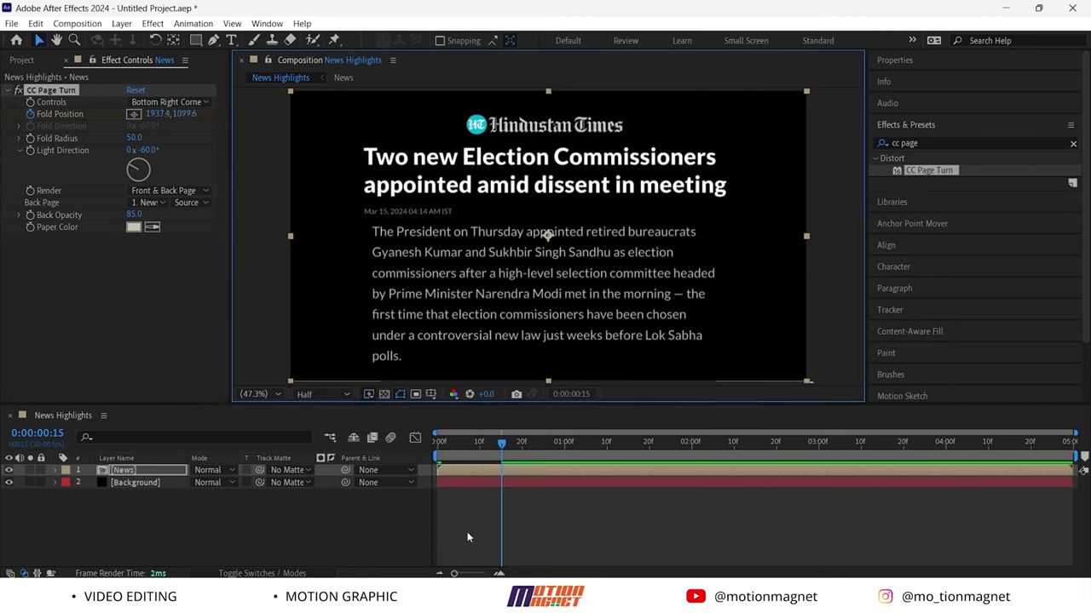
Apply Easy Ease to both Fold Position keyframes
key(u)
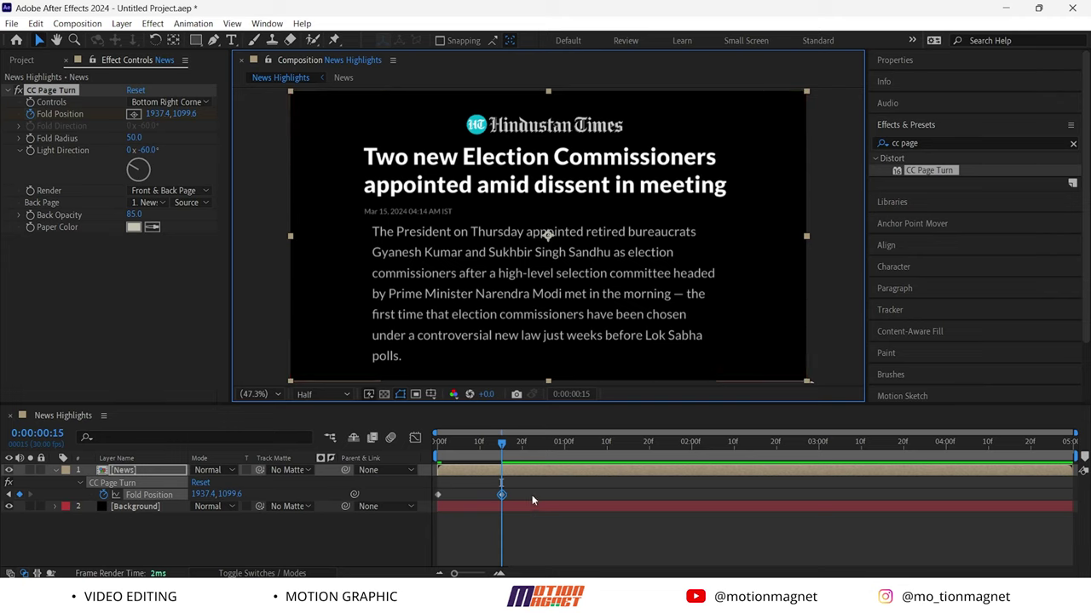
click(520, 501)
click(149, 494)
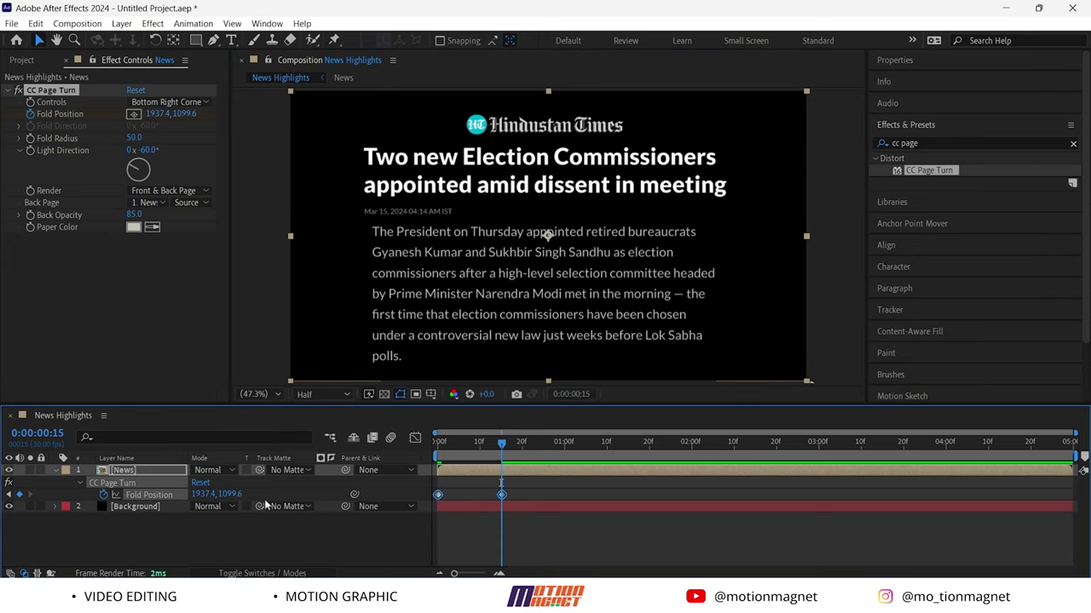
key(F9)
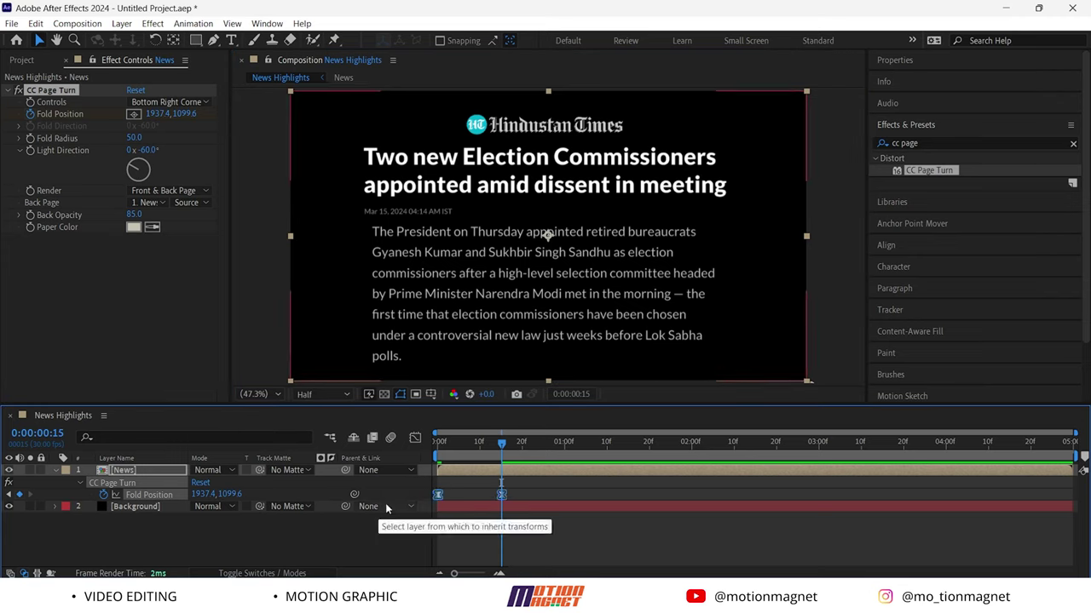
Shift the speed-graph handles toward the start so the unfold starts fast, then preview it
click(414, 437)
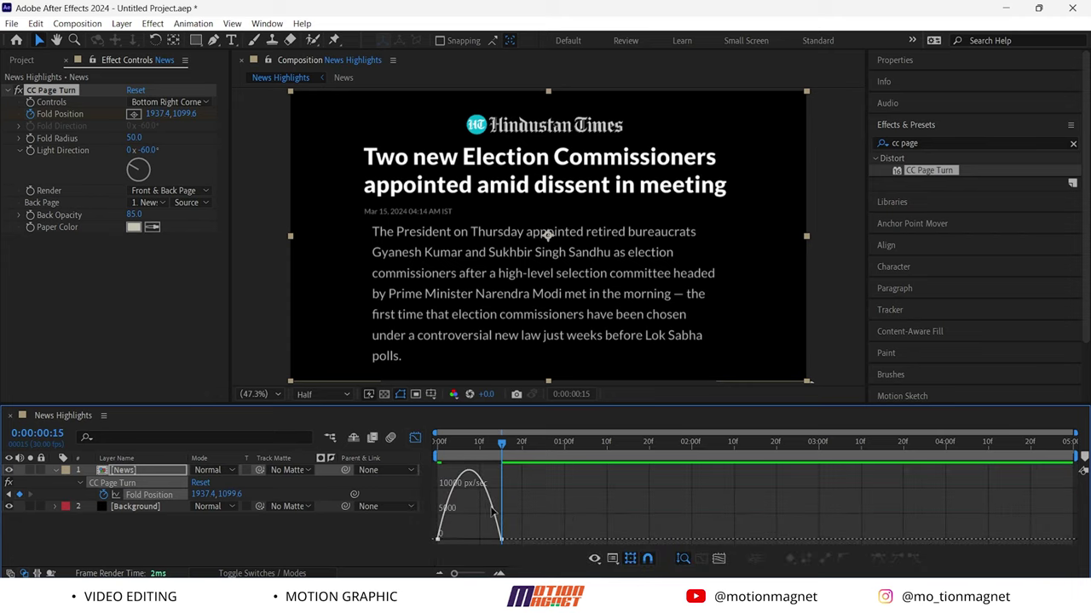
drag(509, 522, 443, 538)
click(415, 437)
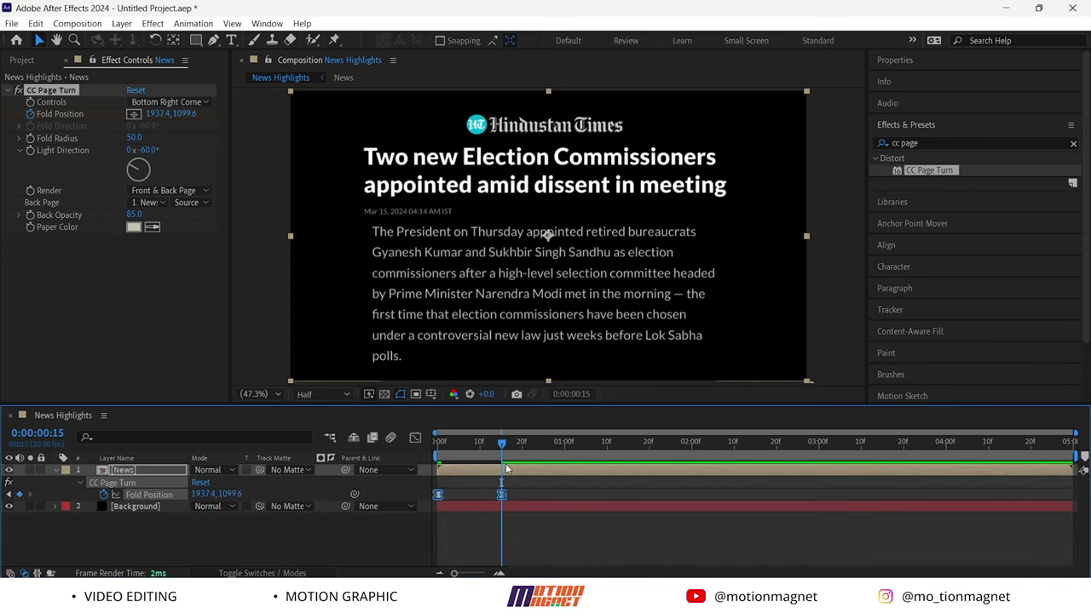
drag(502, 449, 538, 471)
click(189, 532)
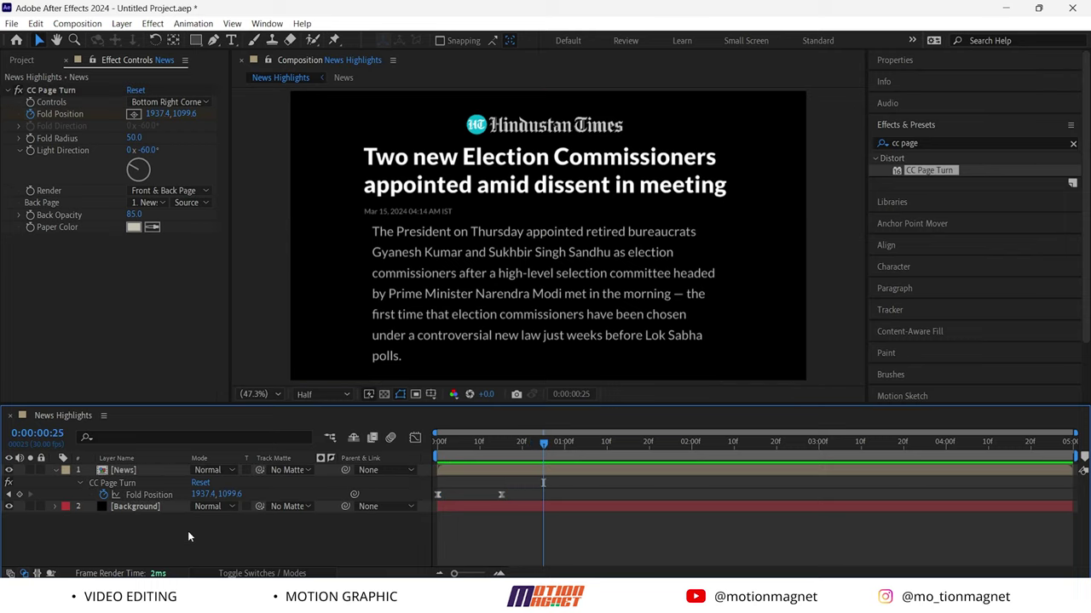
Draw a white 1454.1×135.3 rectangle over the first headline line and set it to Exclusion
click(196, 40)
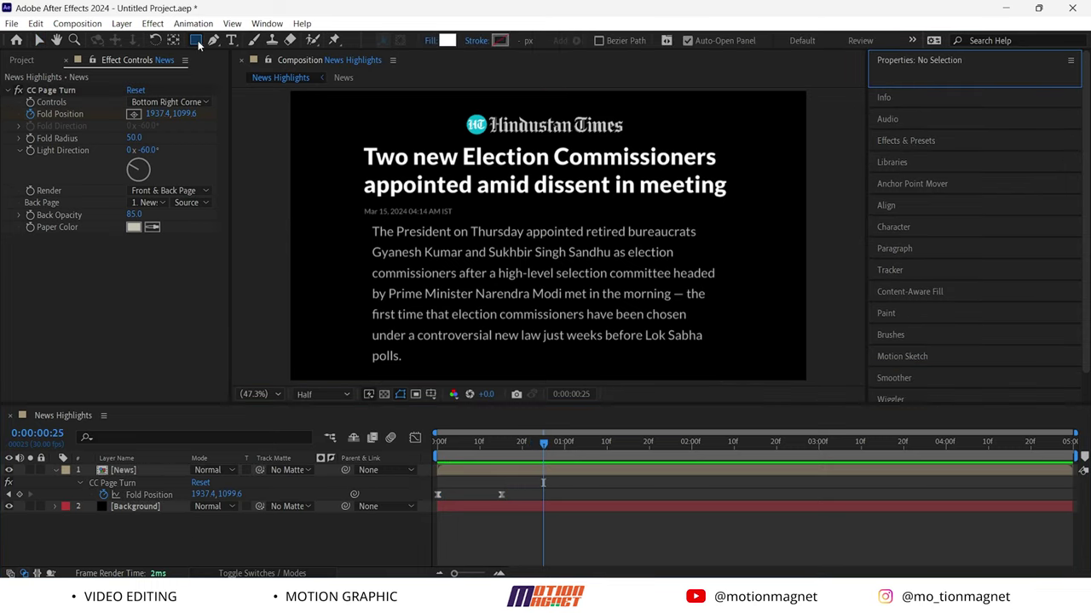
drag(351, 136, 743, 173)
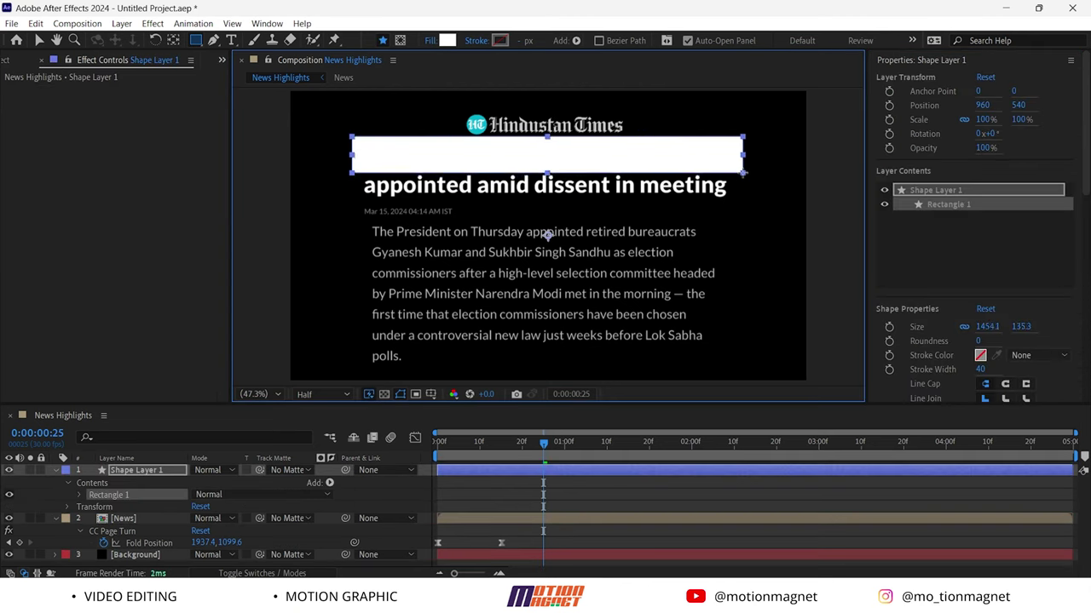
click(214, 472)
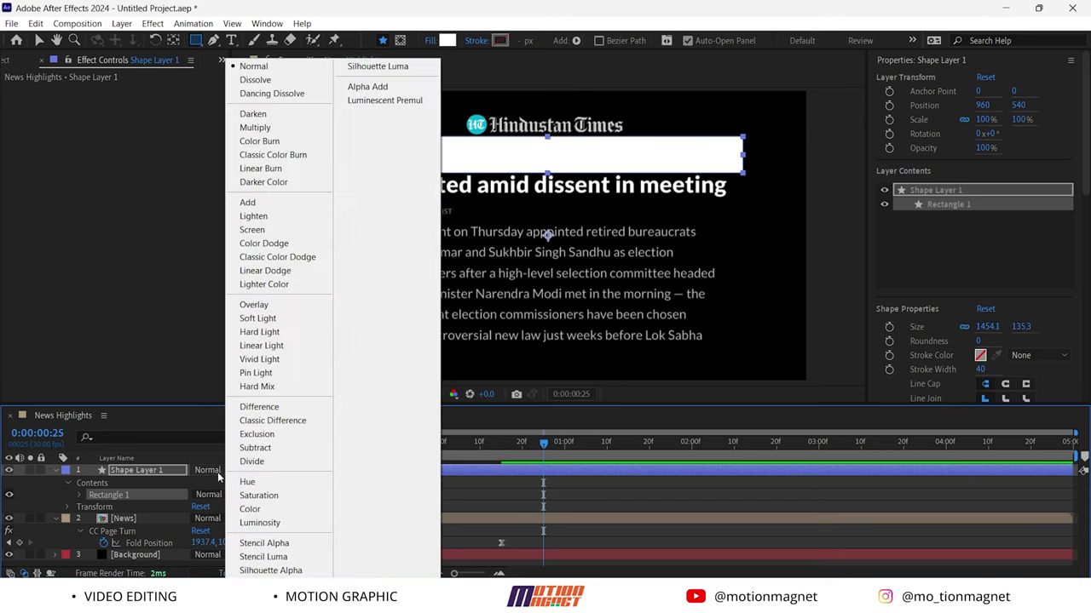
click(255, 436)
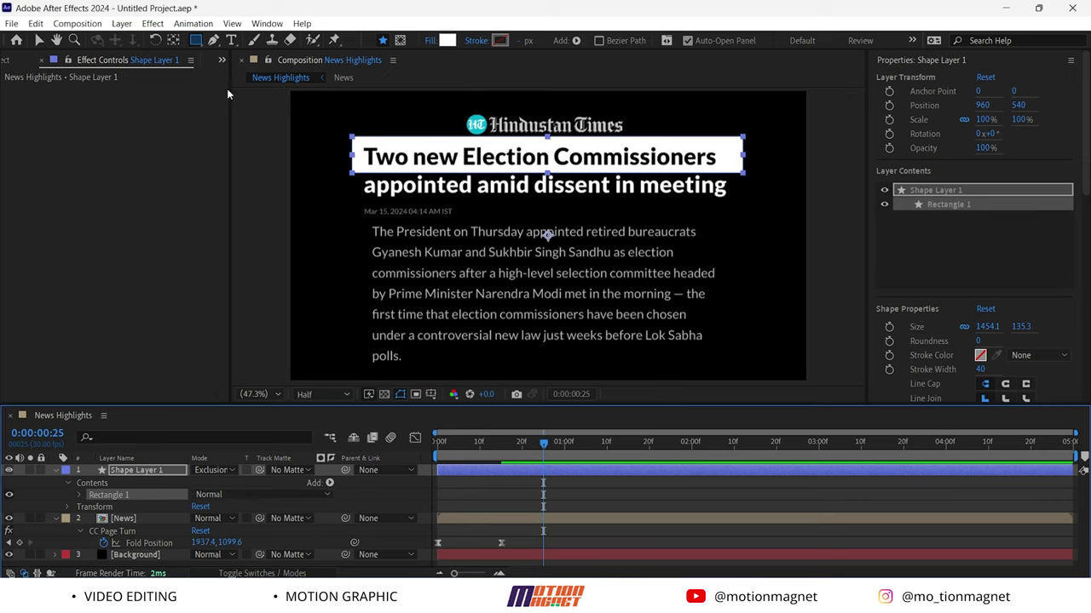
Nudge the headline box slightly into place
key(v)
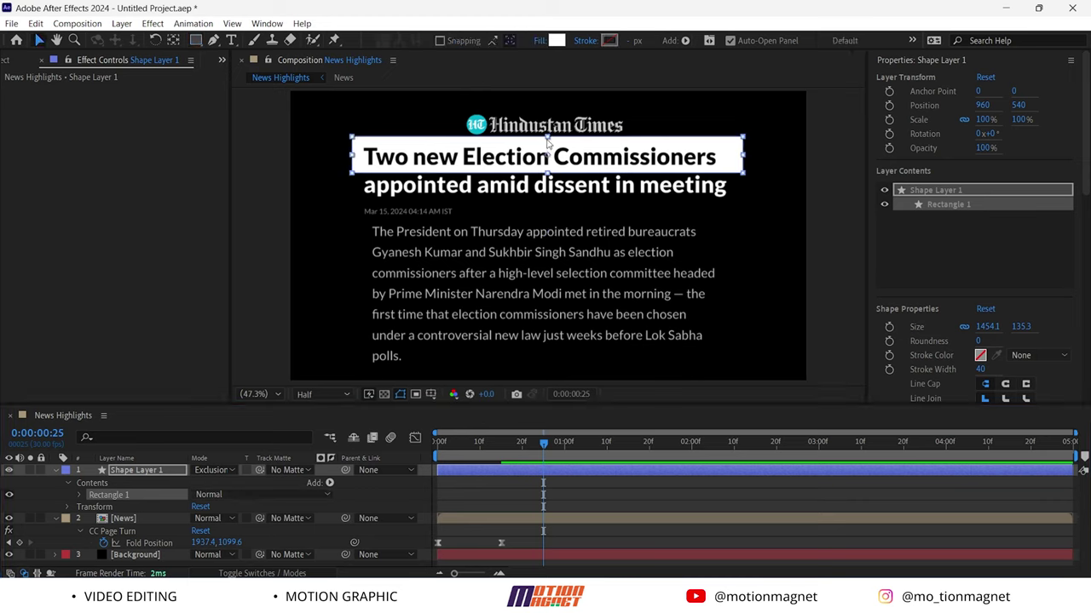
click(548, 144)
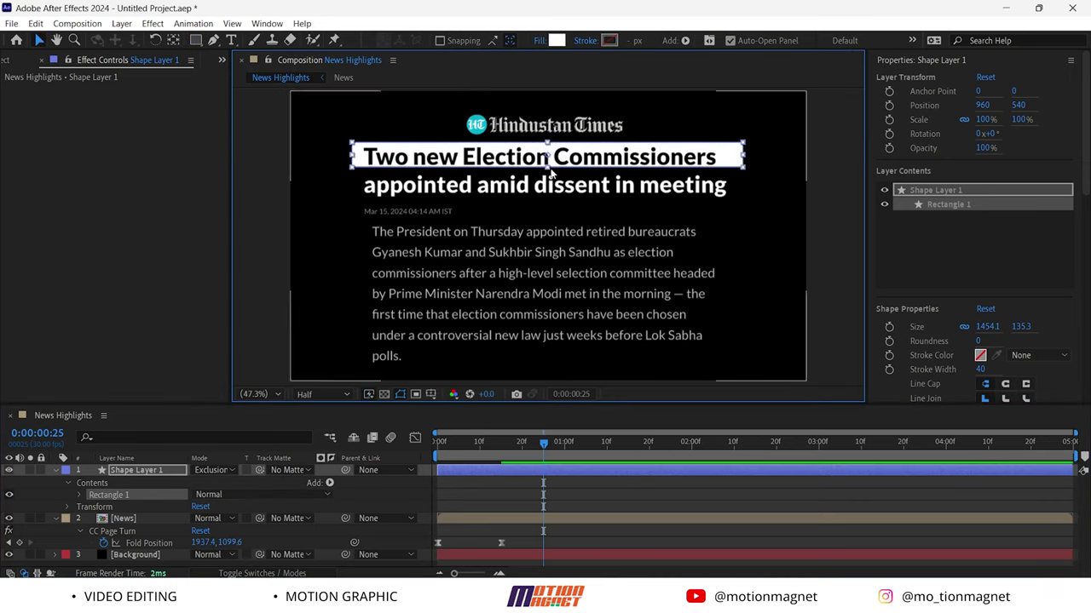
drag(550, 171, 550, 174)
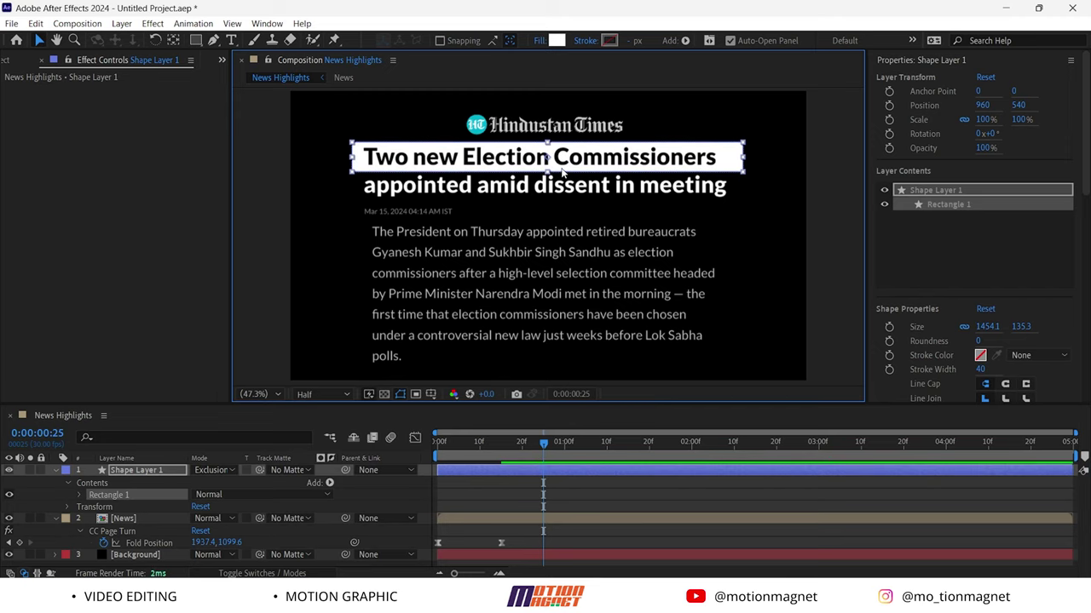
Move the headline box's anchor point to its left edge and show only its Scale property
click(178, 512)
click(142, 470)
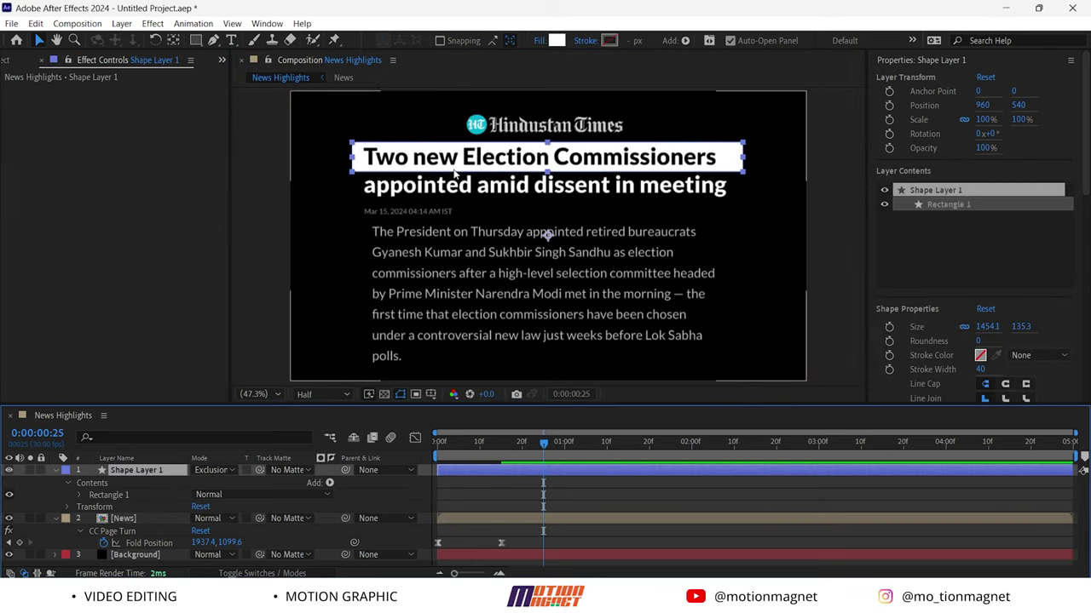
key(ctrl+alt+Home)
click(173, 40)
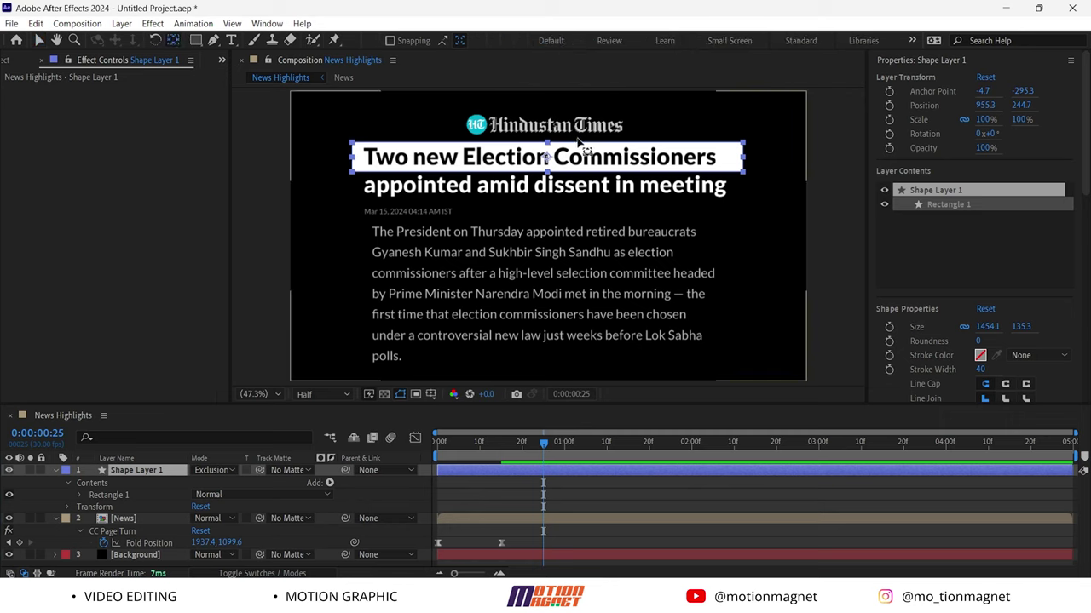
click(541, 160)
drag(541, 160, 351, 159)
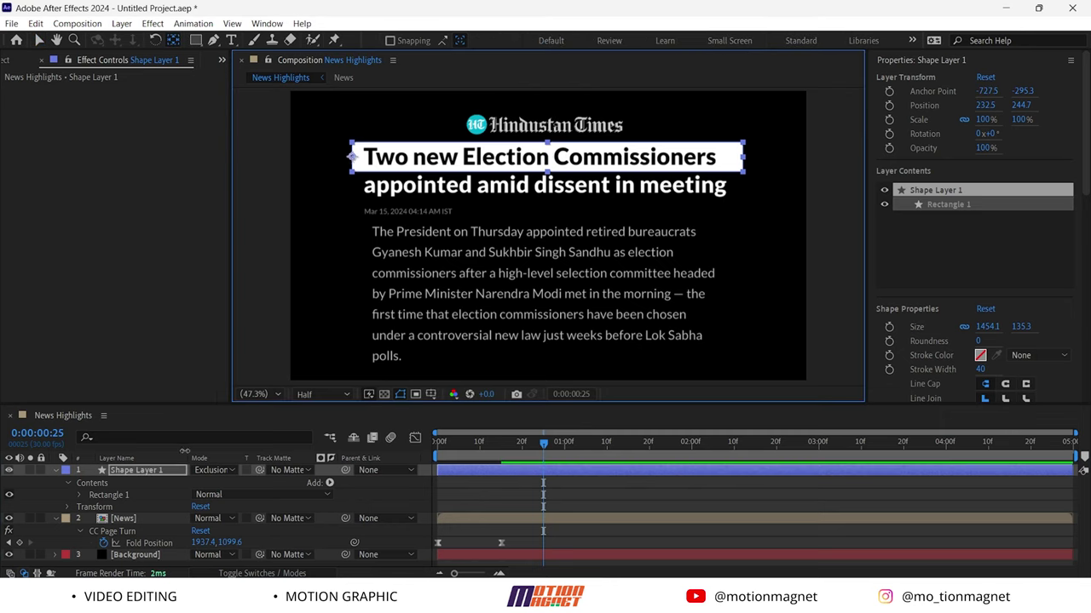
key(s)
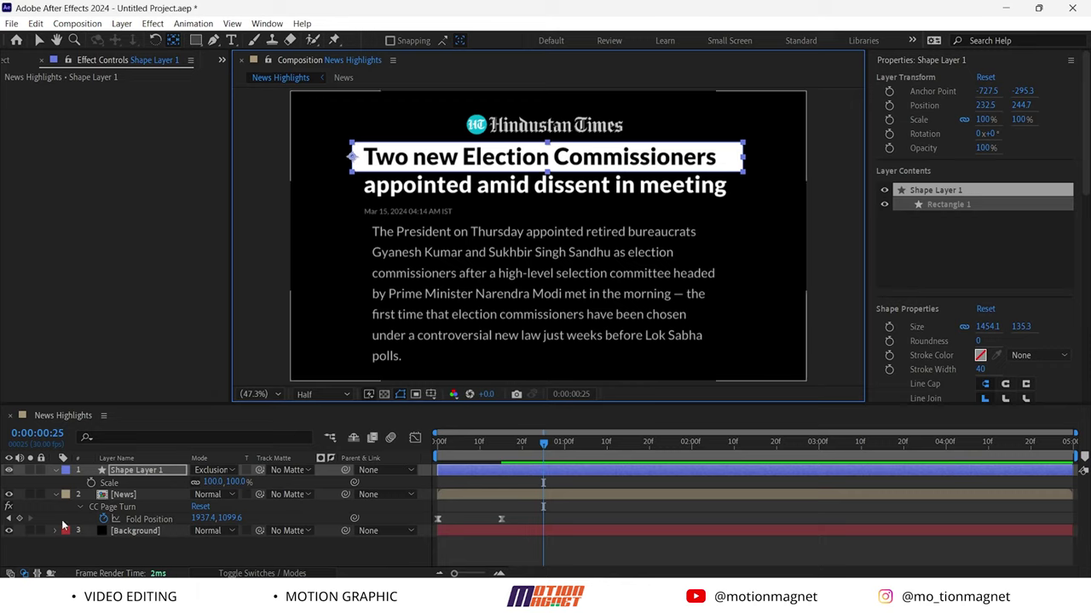
Keyframe the headline box's Scale from 0% at 0:00:00:25 to 100% at 0:00:01:05
click(198, 485)
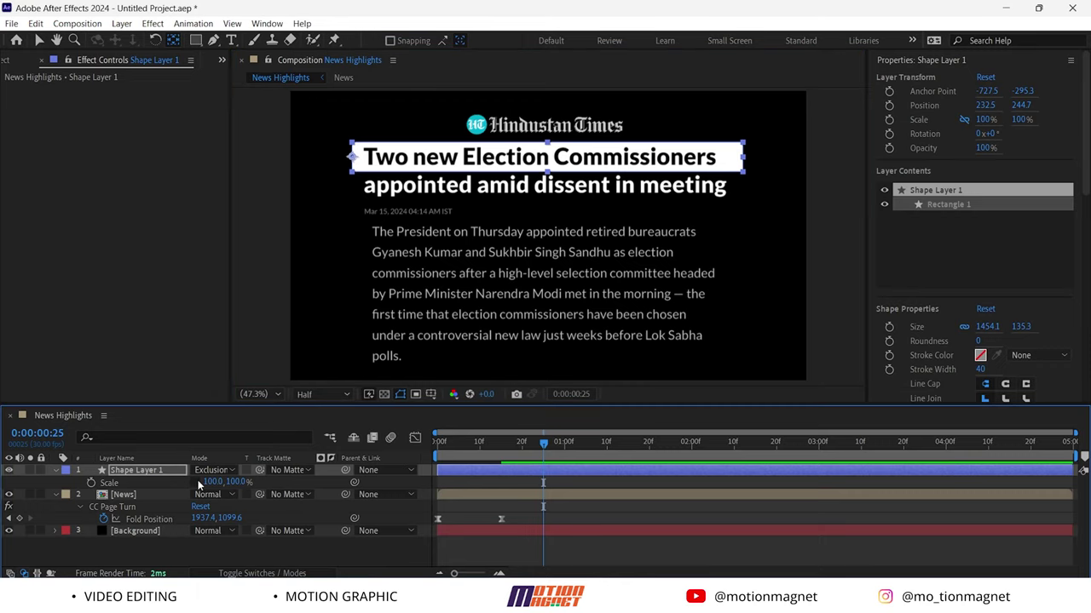
click(91, 483)
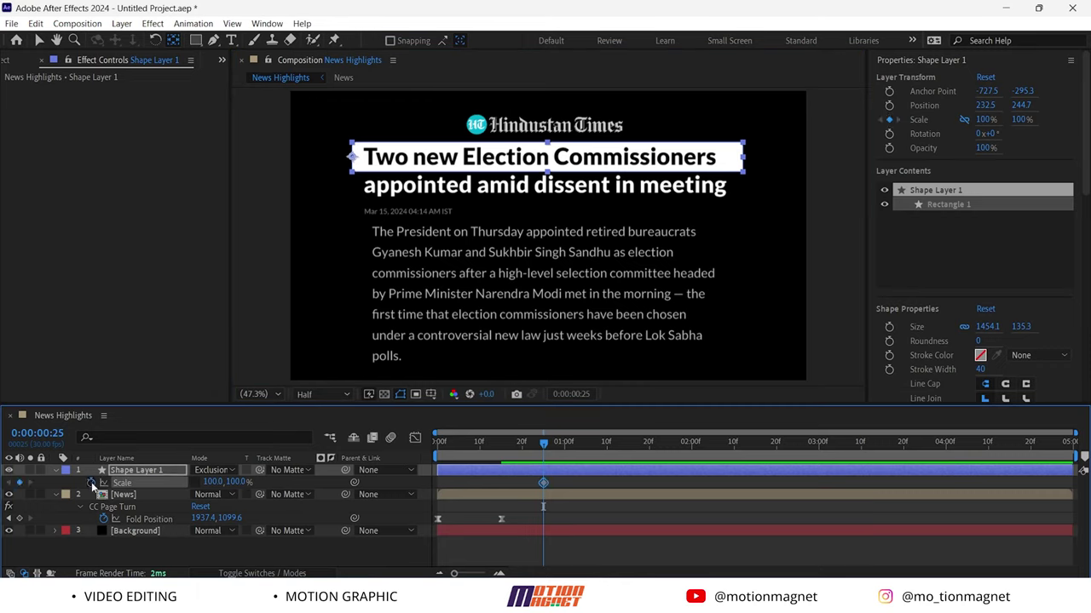
drag(546, 444, 588, 444)
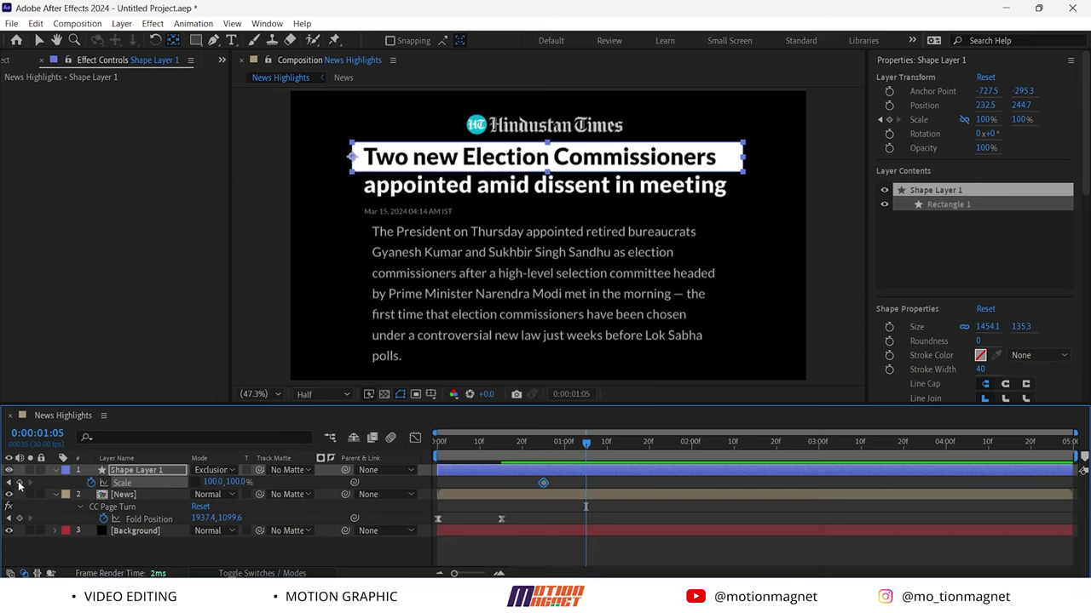
click(19, 483)
drag(586, 444, 545, 455)
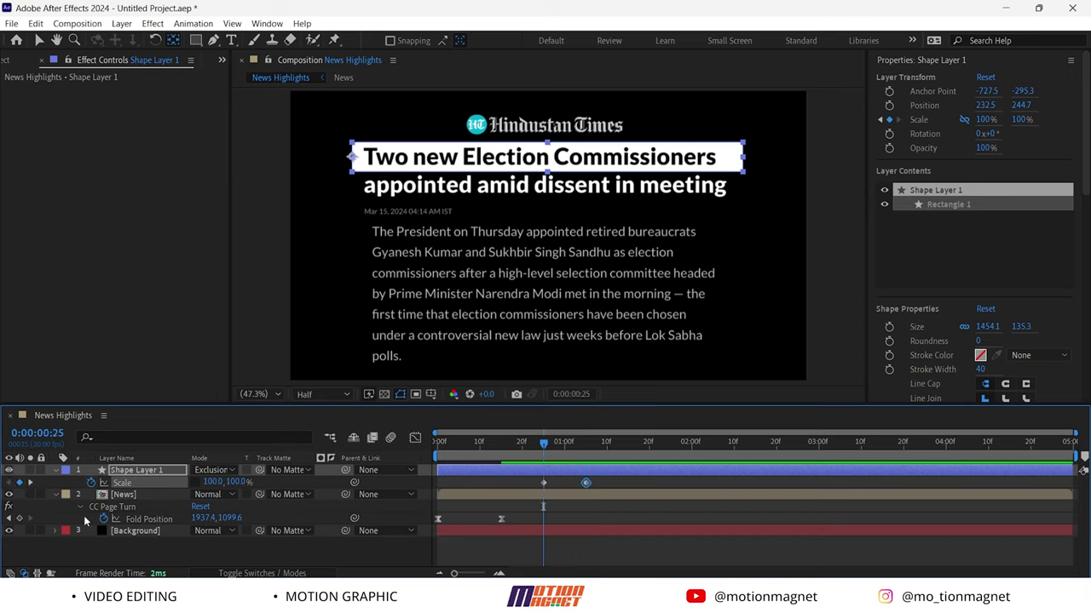
text(0)
key(Return)
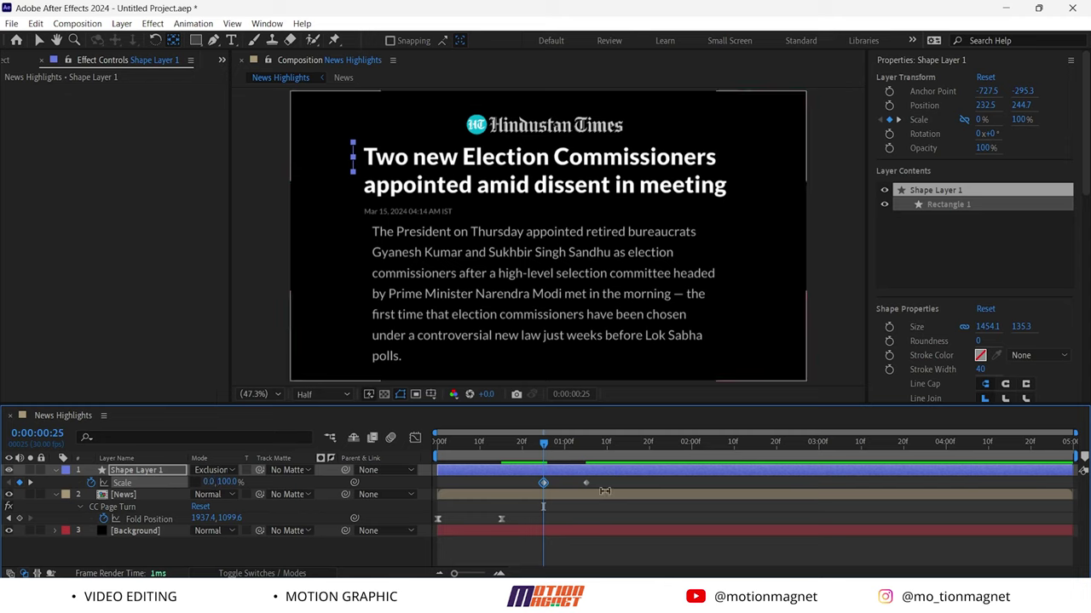
Easy Ease both Scale keyframes and adjust influence so the growth starts fast and settles
drag(615, 486, 526, 482)
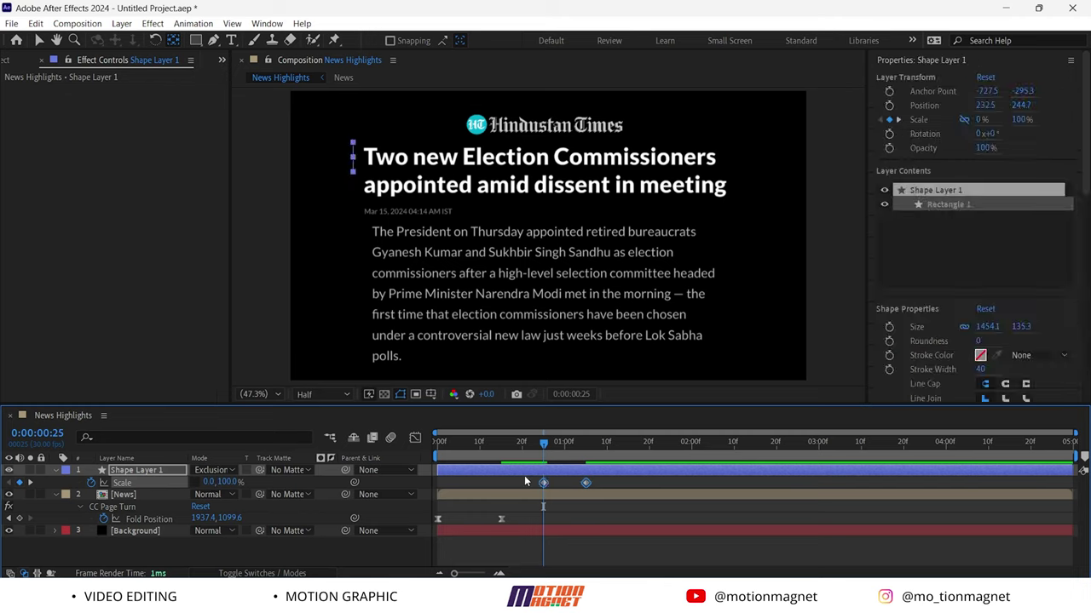
key(F9)
click(415, 441)
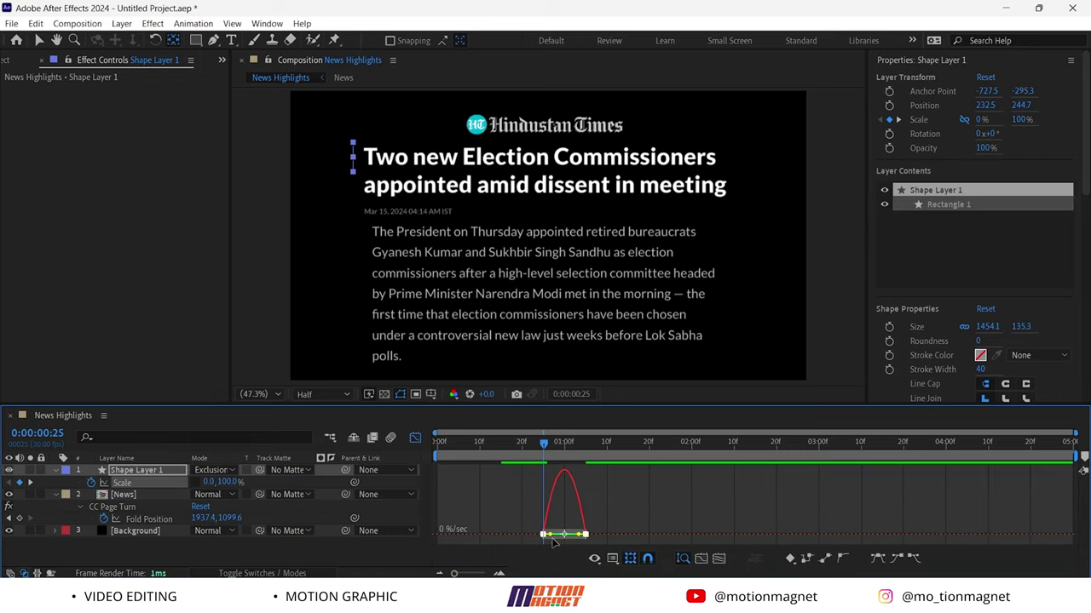
drag(576, 537, 560, 541)
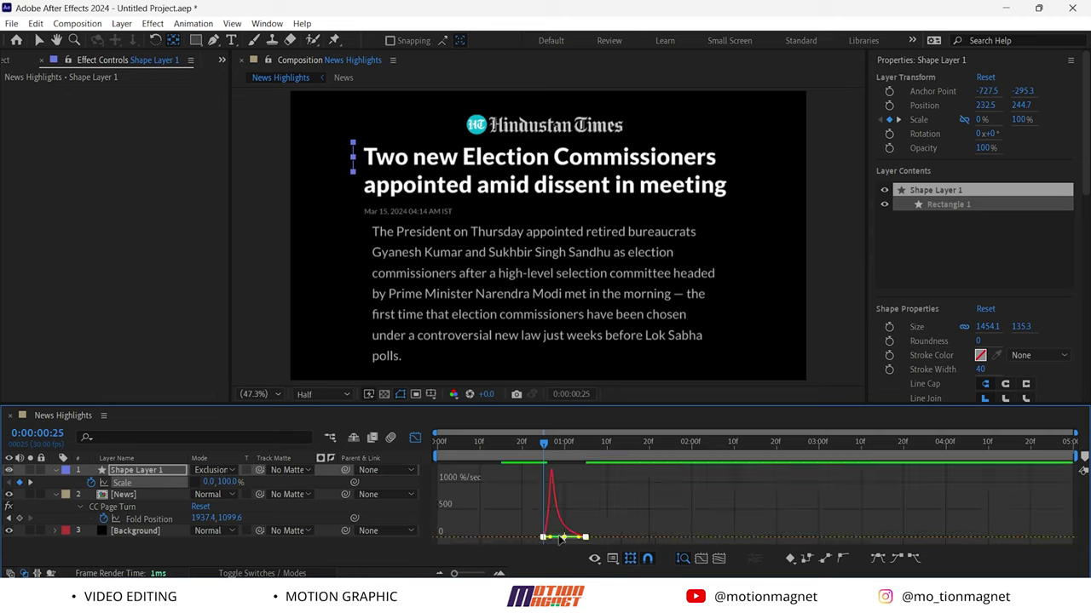
click(415, 438)
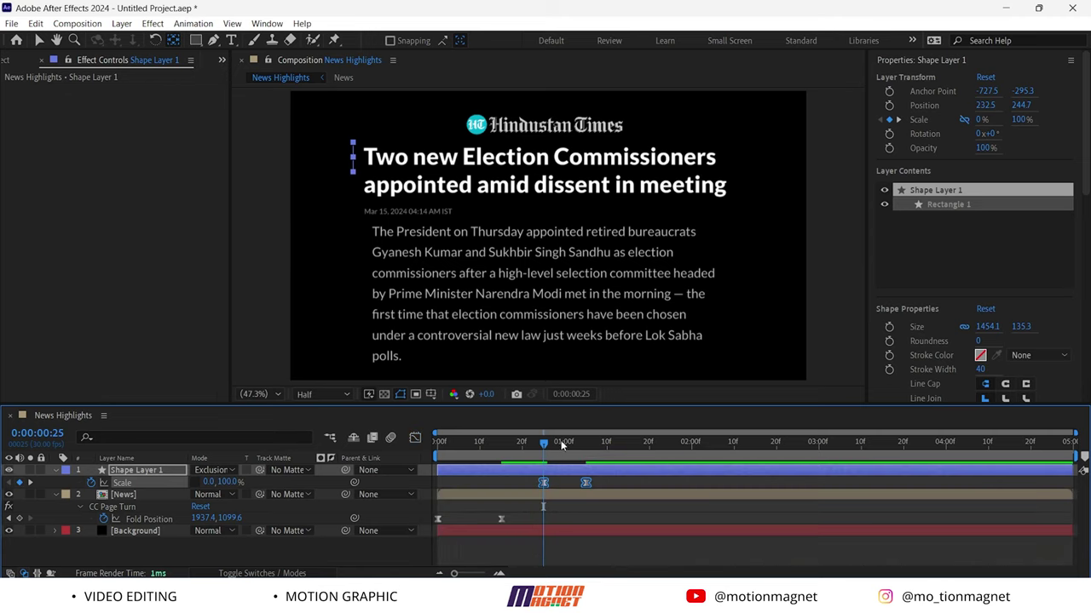
Duplicate the headline box and move the copy to 232.5, 358.7 over the second headline line
key(ctrl+d)
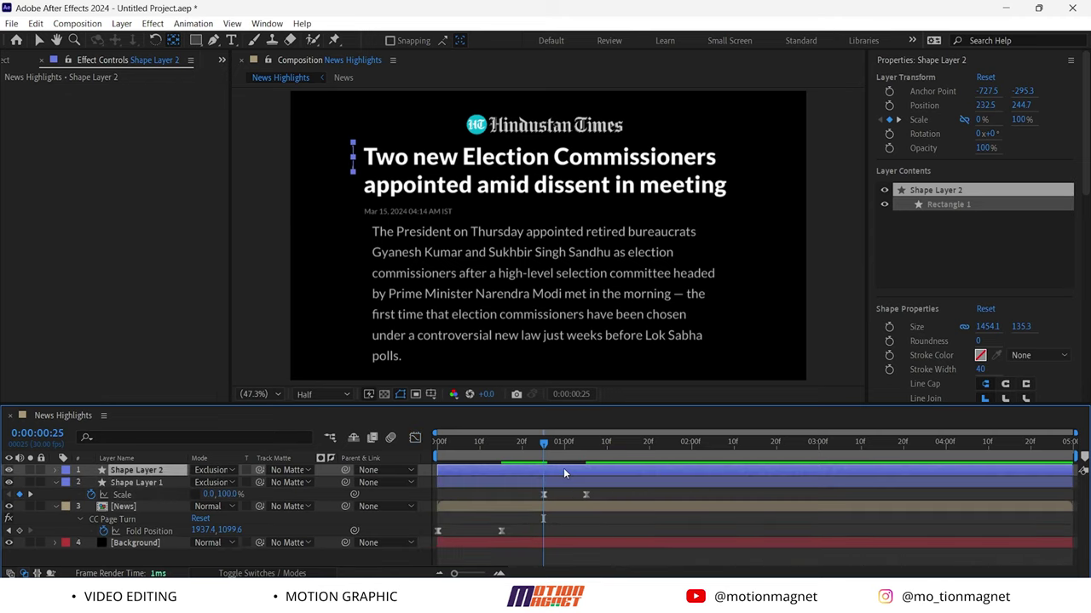
drag(548, 452, 587, 450)
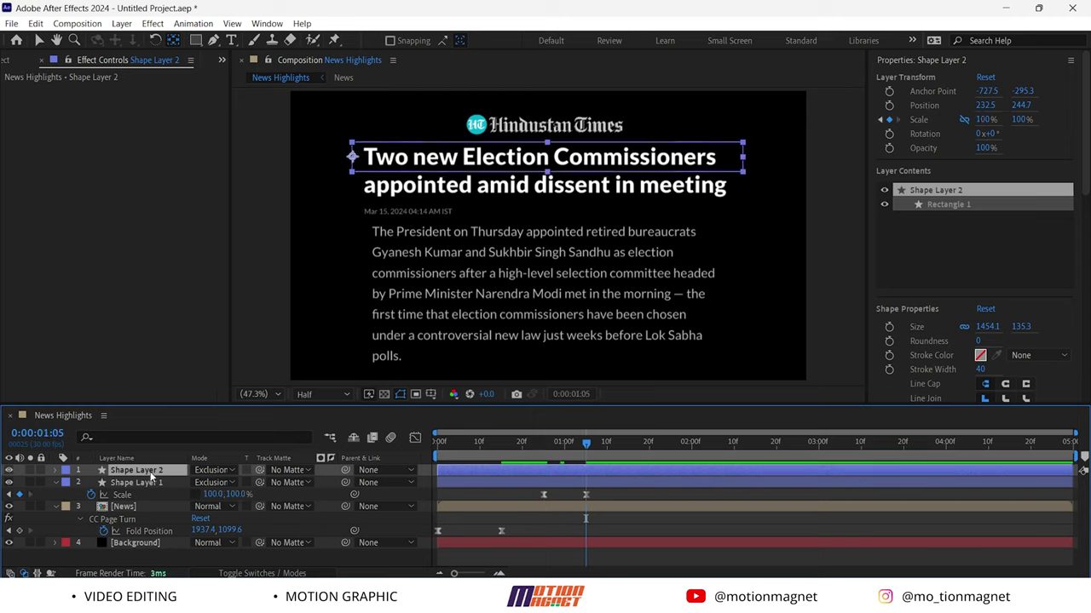
key(p)
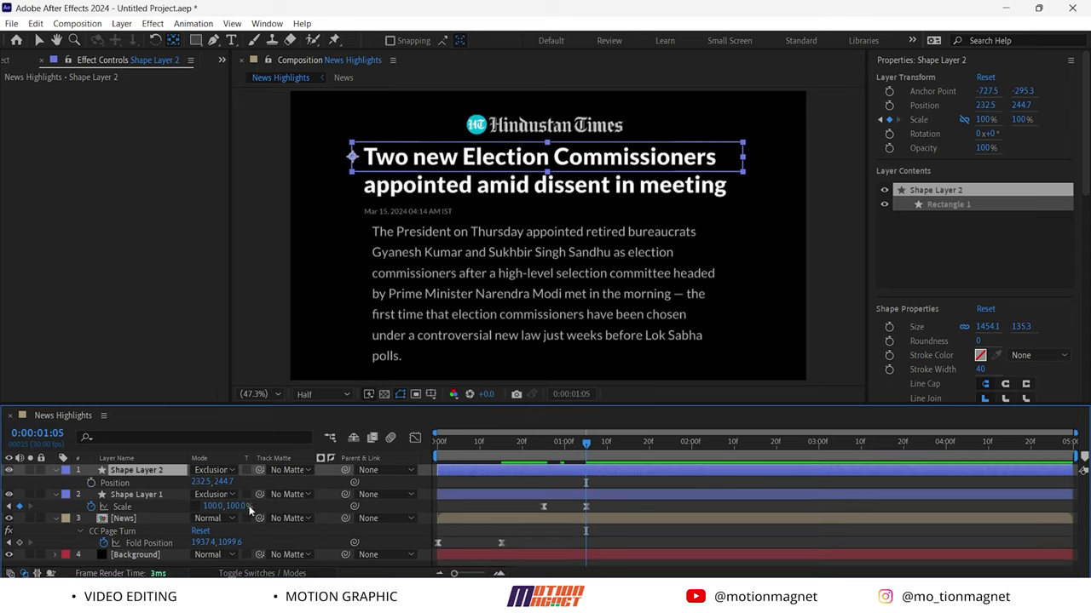
drag(225, 483, 302, 487)
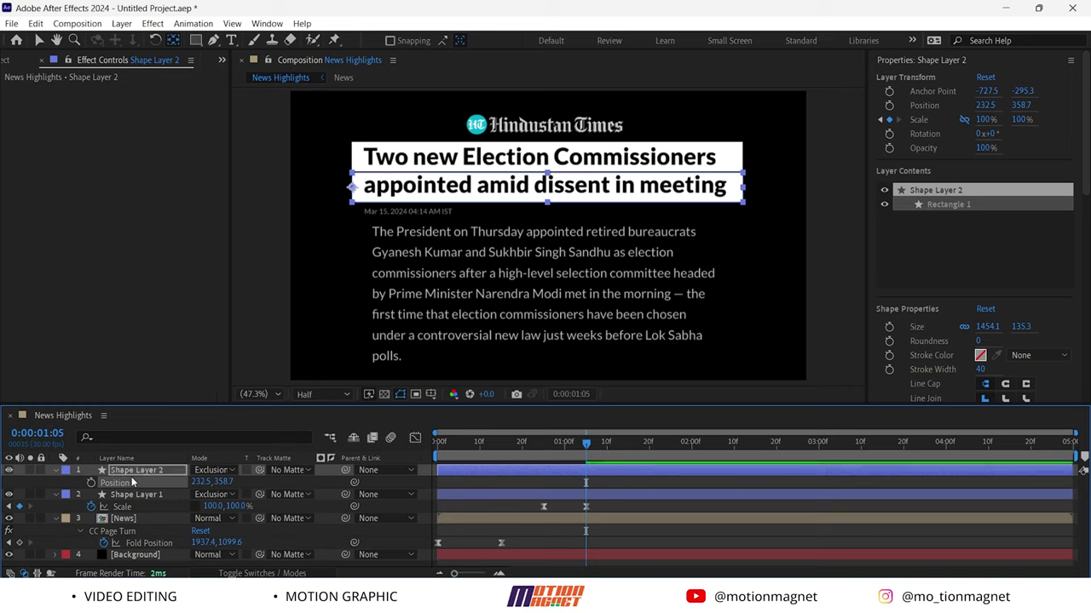
click(400, 484)
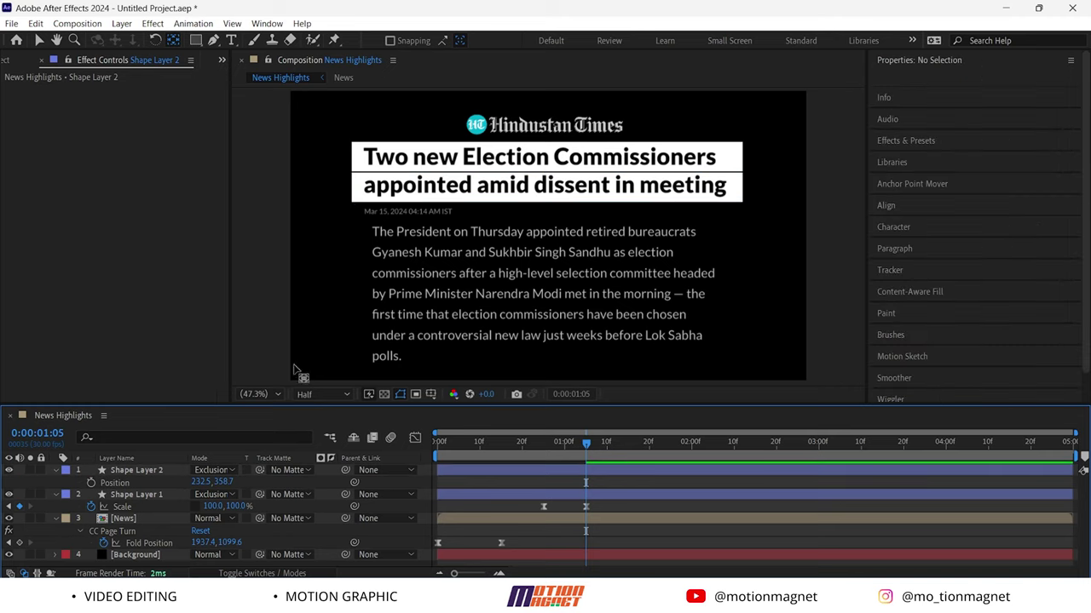
Draw a white 739.7×76.1 rectangle over the commissioners' names and set it to Exclusion
key(q)
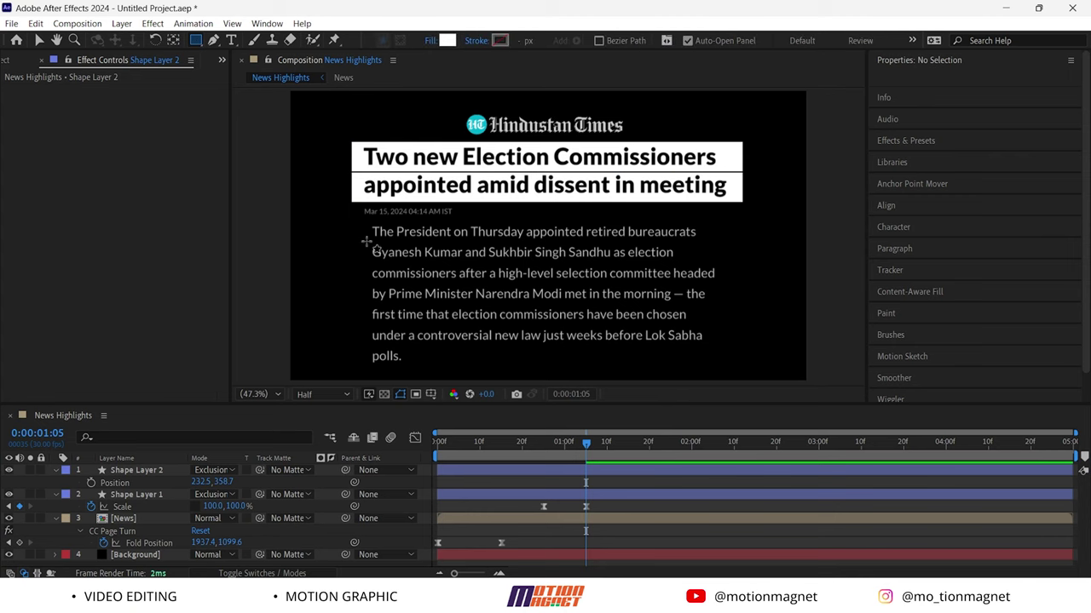
mouse_move(366, 242)
mouse_down()
mouse_move(403, 260)
mouse_move(566, 261)
mouse_up()
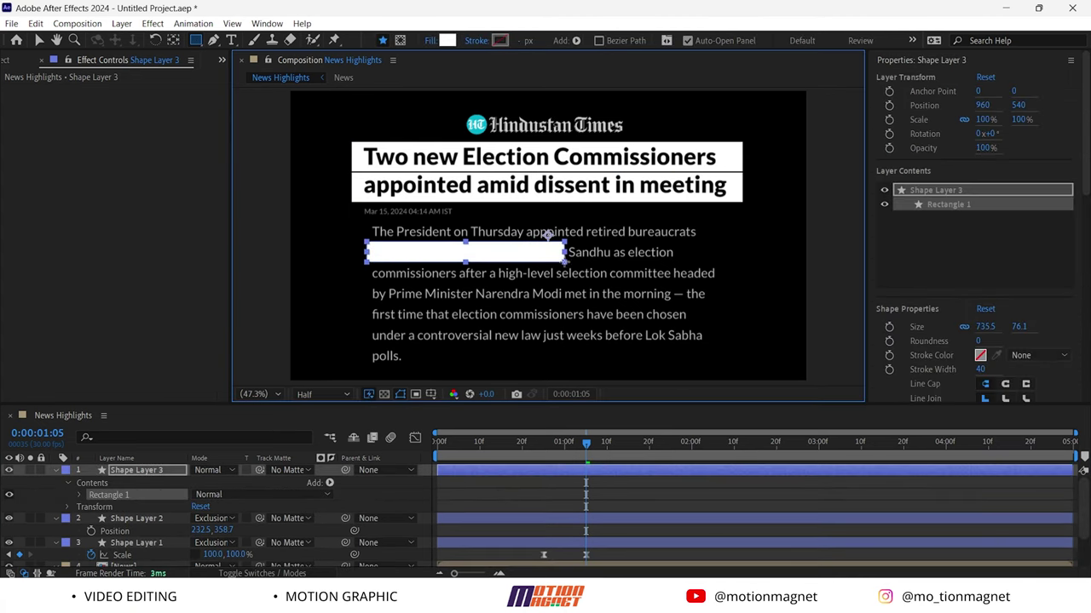
click(221, 471)
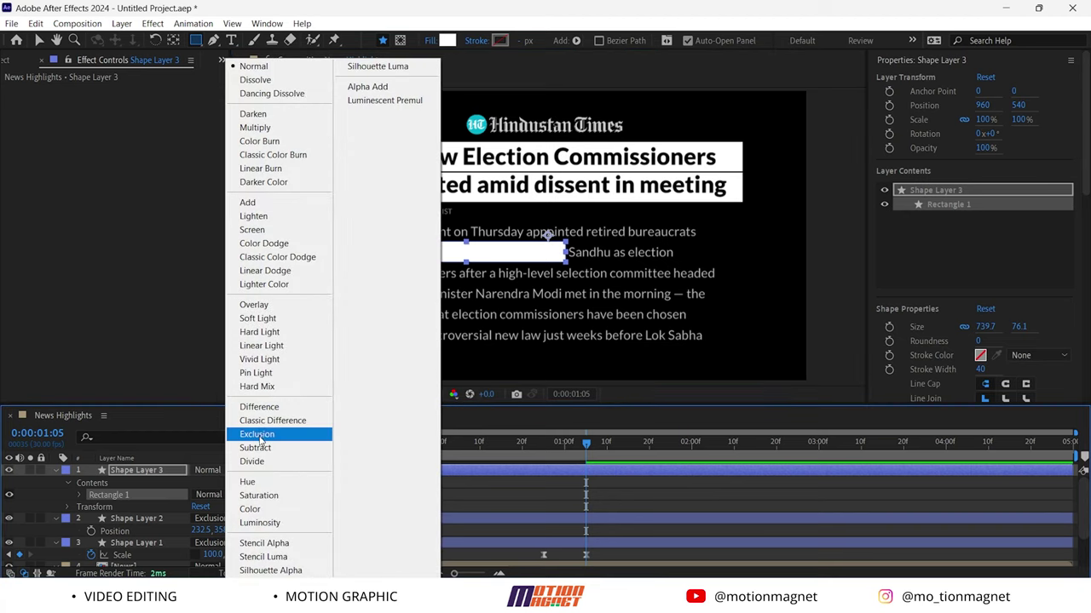
click(256, 435)
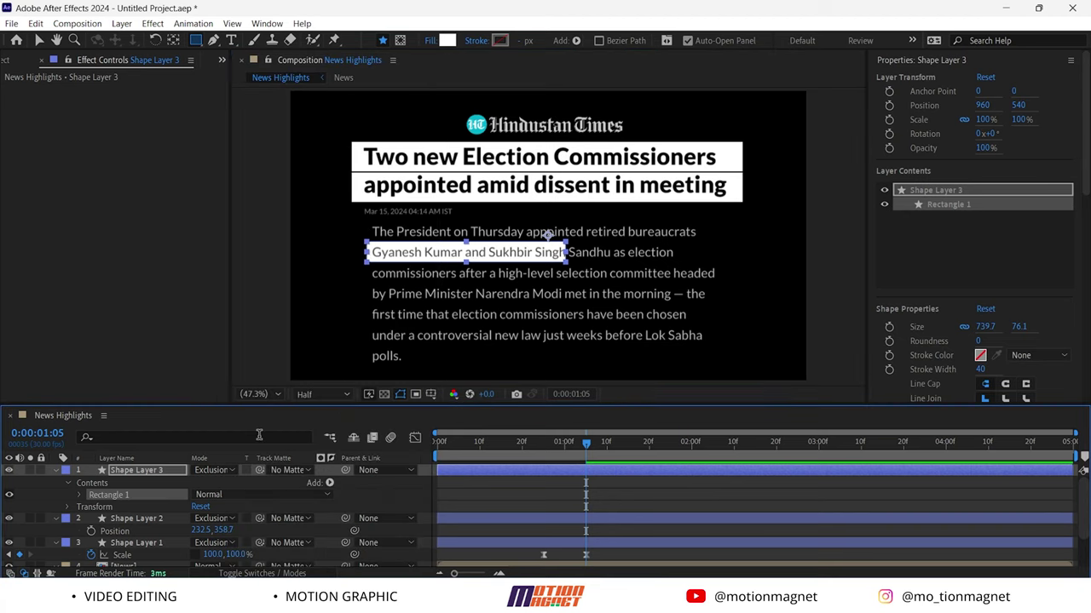
Move the names box's anchor point to its left edge with the Pan Behind tool
click(128, 519)
click(126, 471)
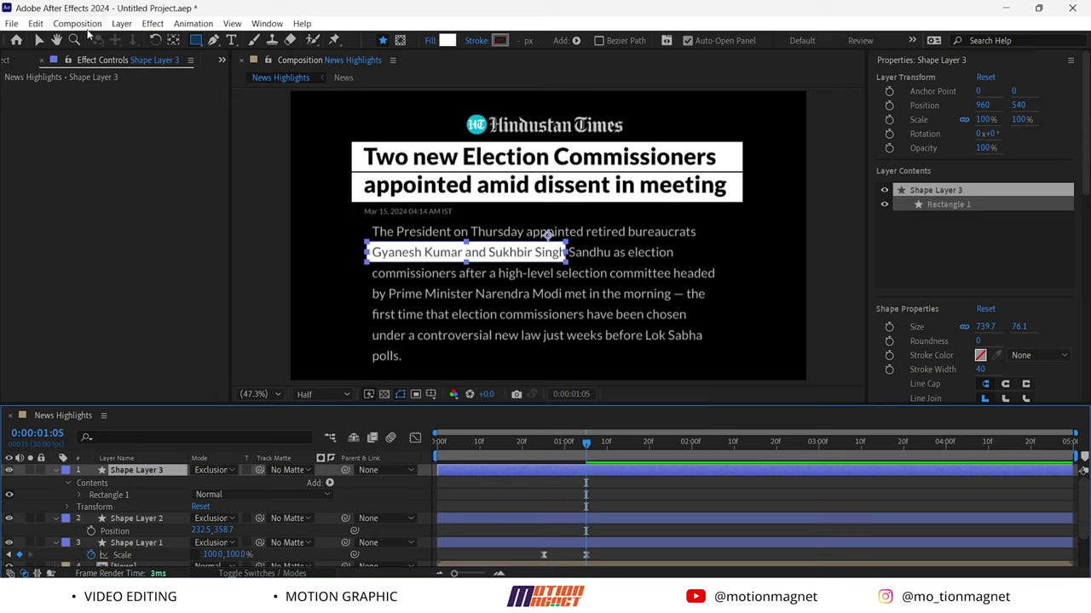
click(173, 40)
drag(552, 240, 366, 253)
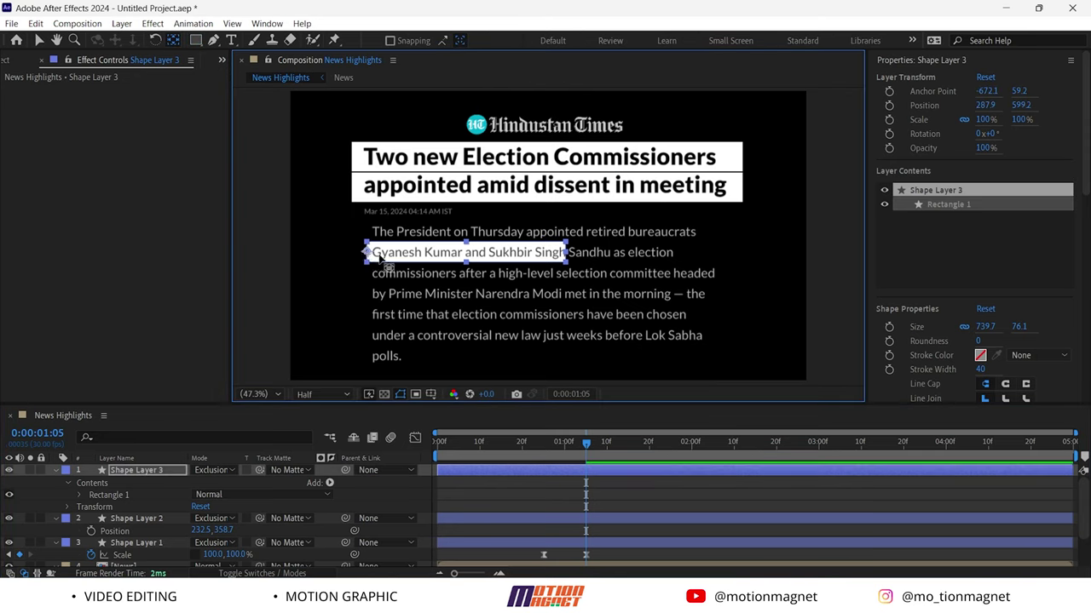
Unlink Scale and keyframe the names box's width from 0% at 1:05 to 100% at 1:15
key(s)
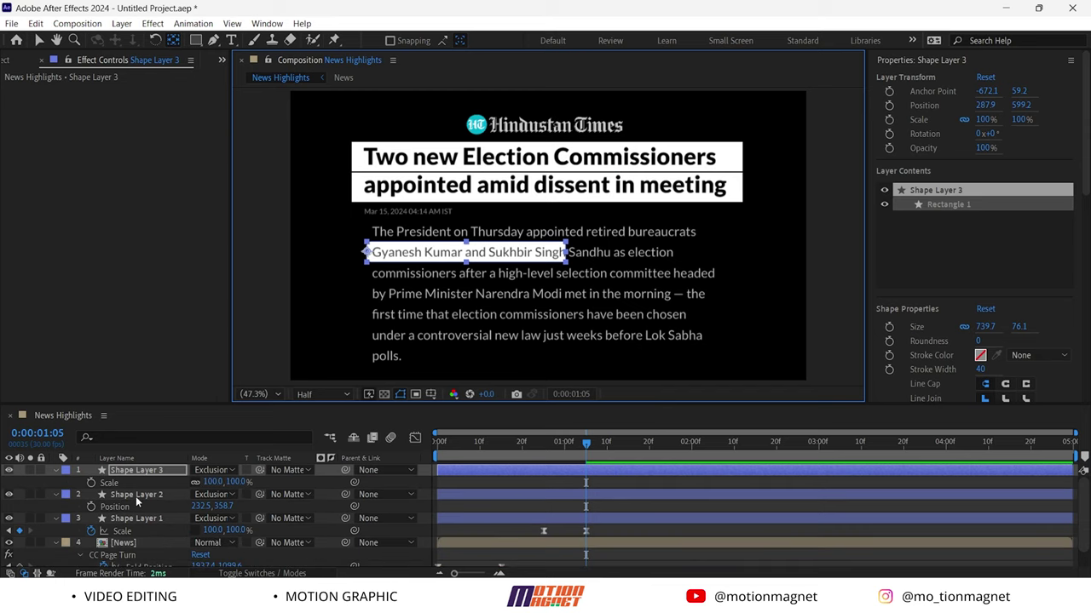
click(195, 482)
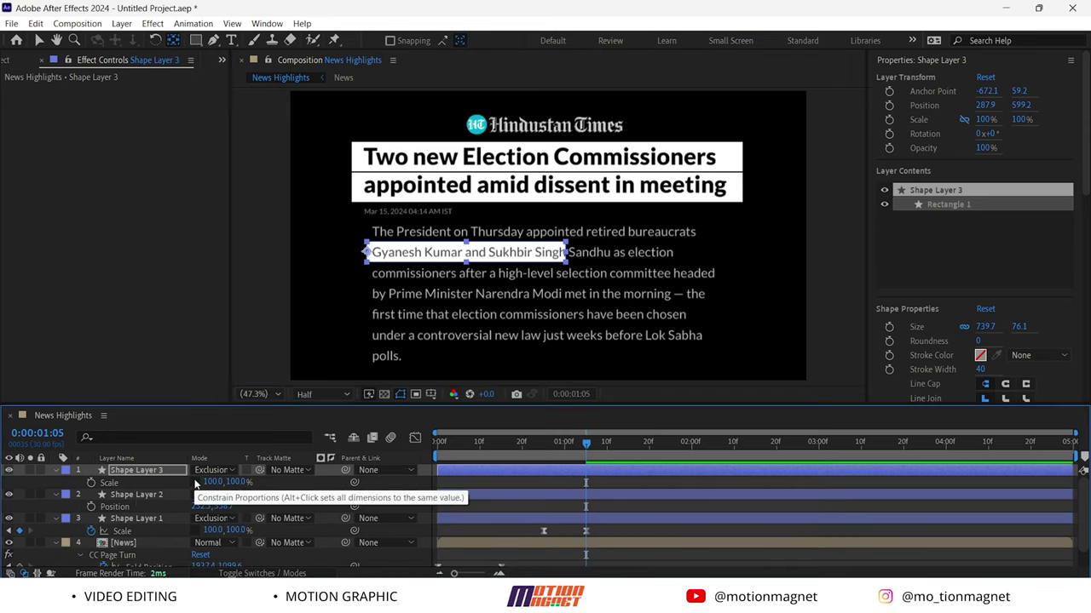
click(92, 483)
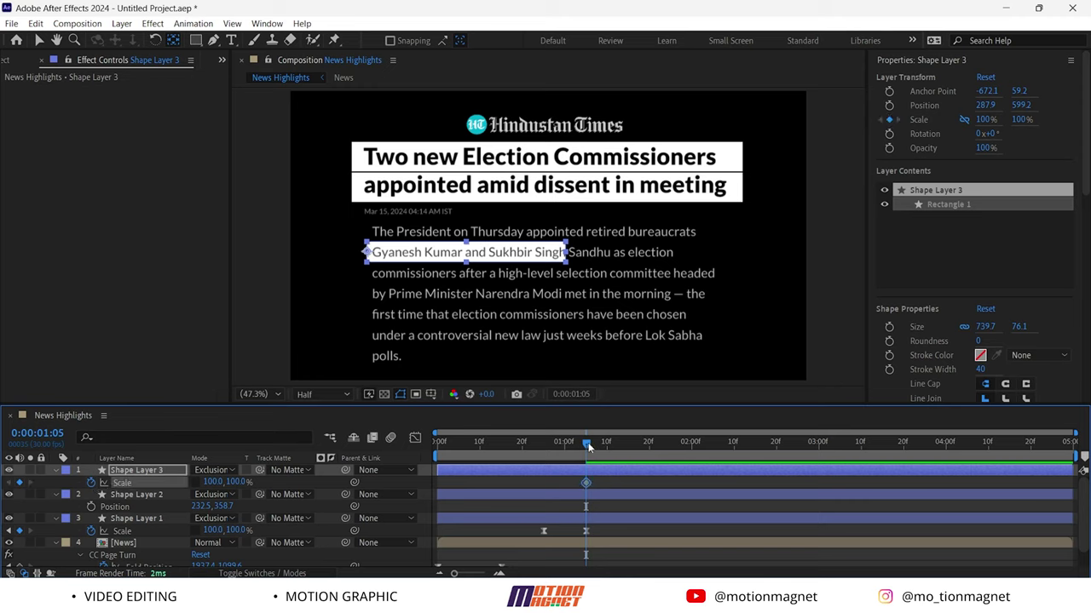
drag(588, 443, 630, 444)
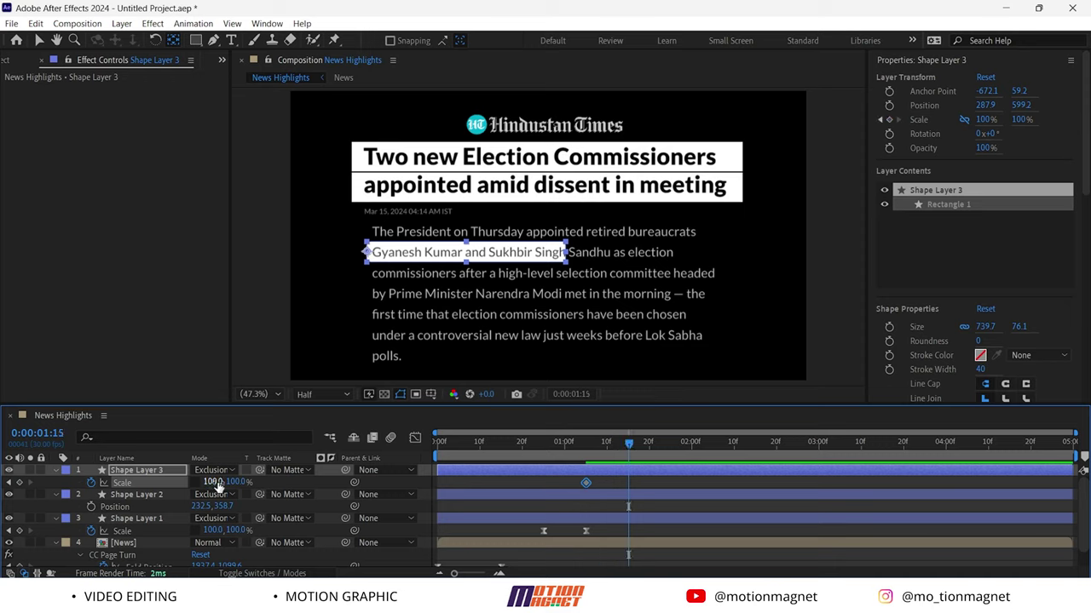
click(19, 482)
drag(631, 449, 586, 450)
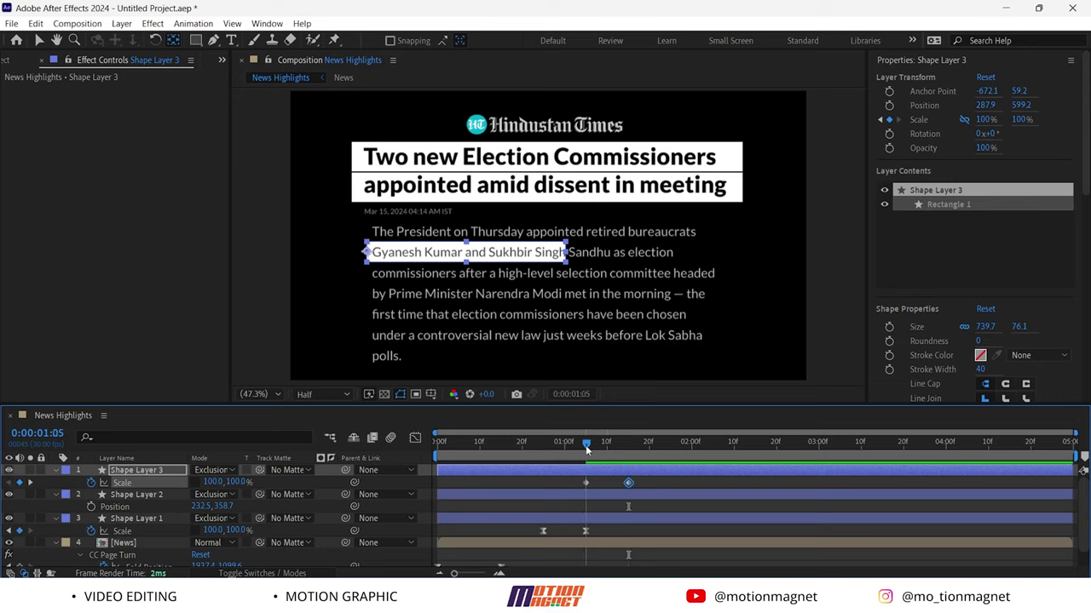
text(0)
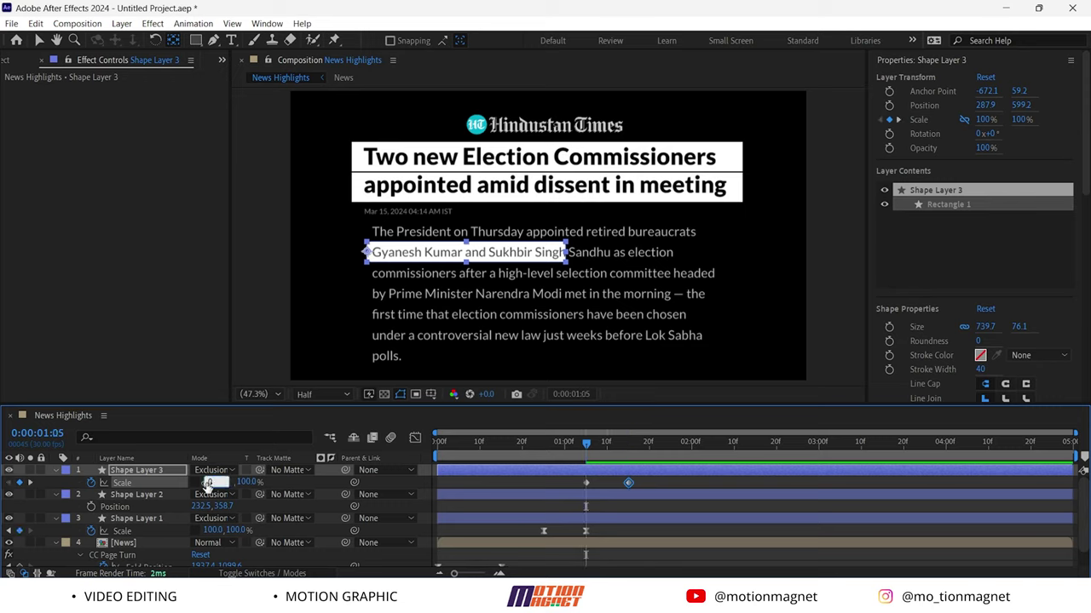
key(Return)
Easy Ease both Scale keyframes, reshape the speed curve for a quick start, and play back
drag(655, 492, 577, 475)
key(F9)
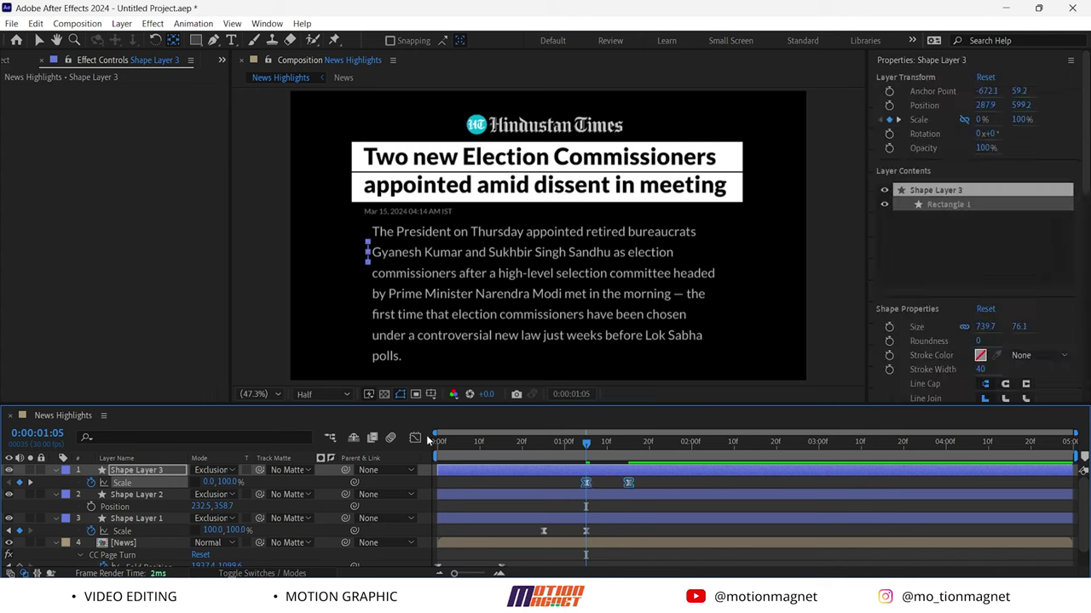
click(416, 438)
drag(546, 510, 596, 534)
click(415, 437)
key(space)
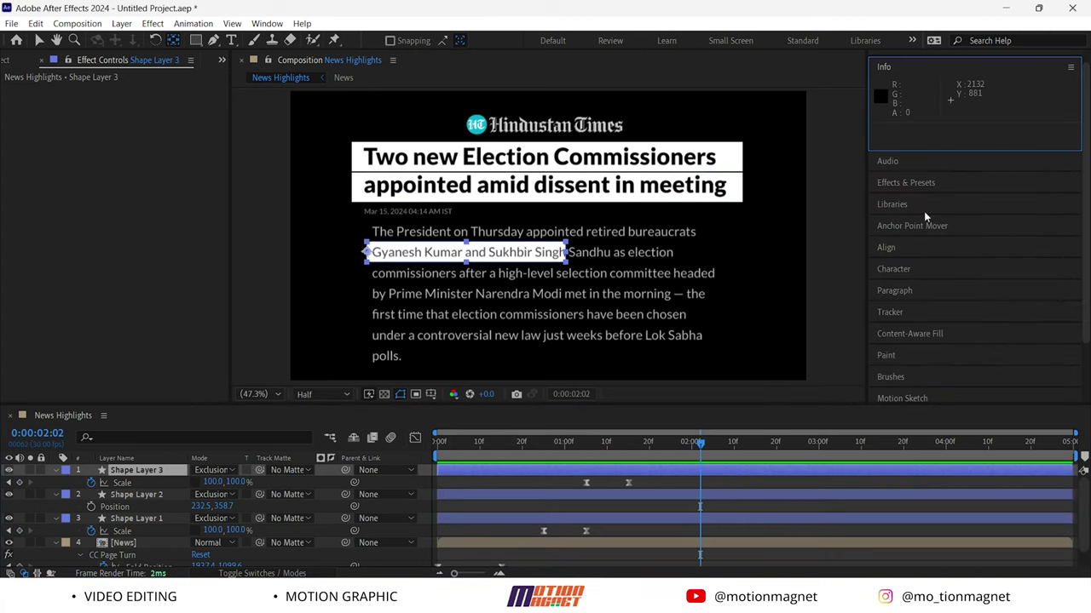
Apply Turbulent Displace to the names highlight, Shape Layer 3
click(917, 183)
click(924, 128)
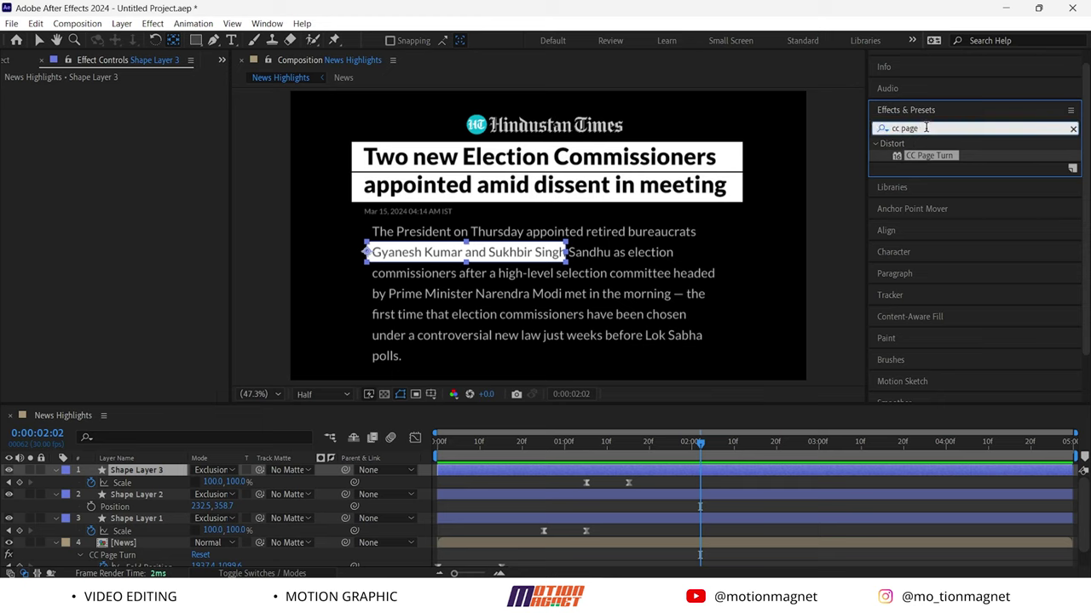
click(926, 128)
text(tur)
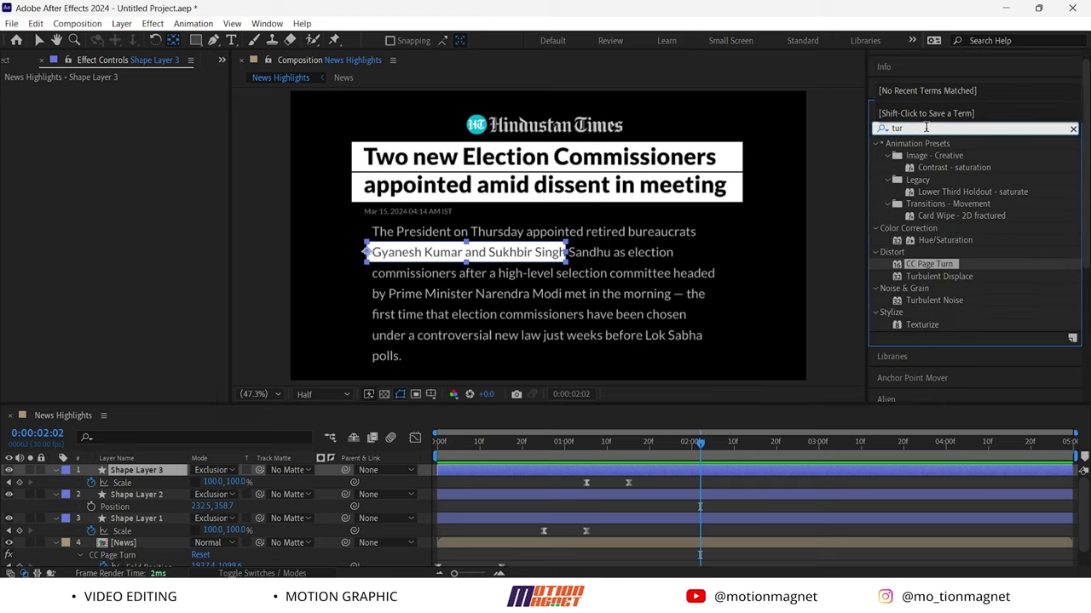
drag(952, 275, 148, 472)
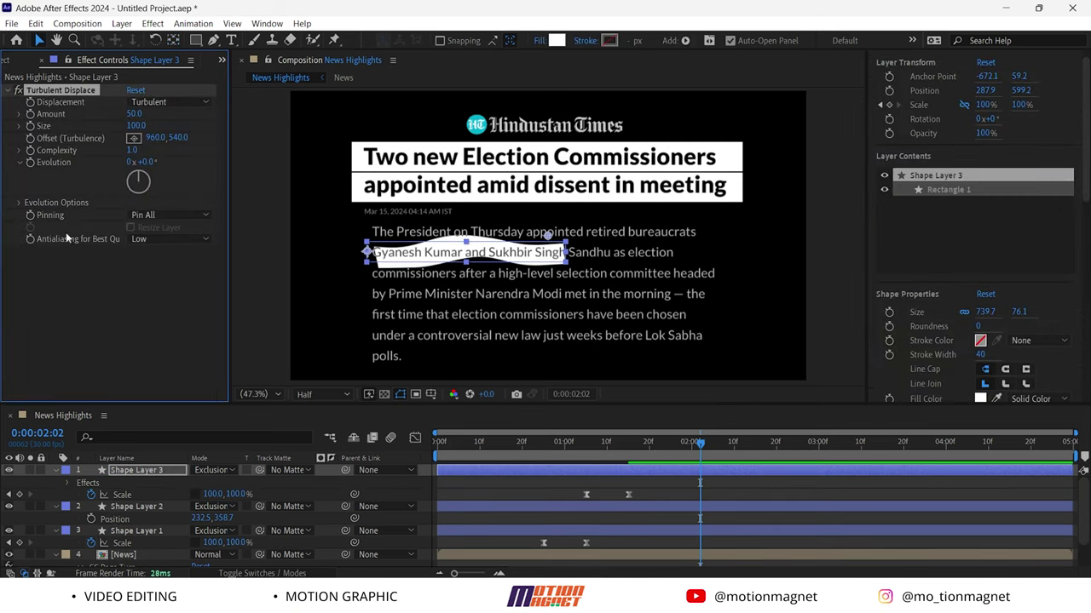
Set Turbulent Displace Amount to 15, Size to 20 and Complexity to 9
click(133, 113)
text(15)
key(Return)
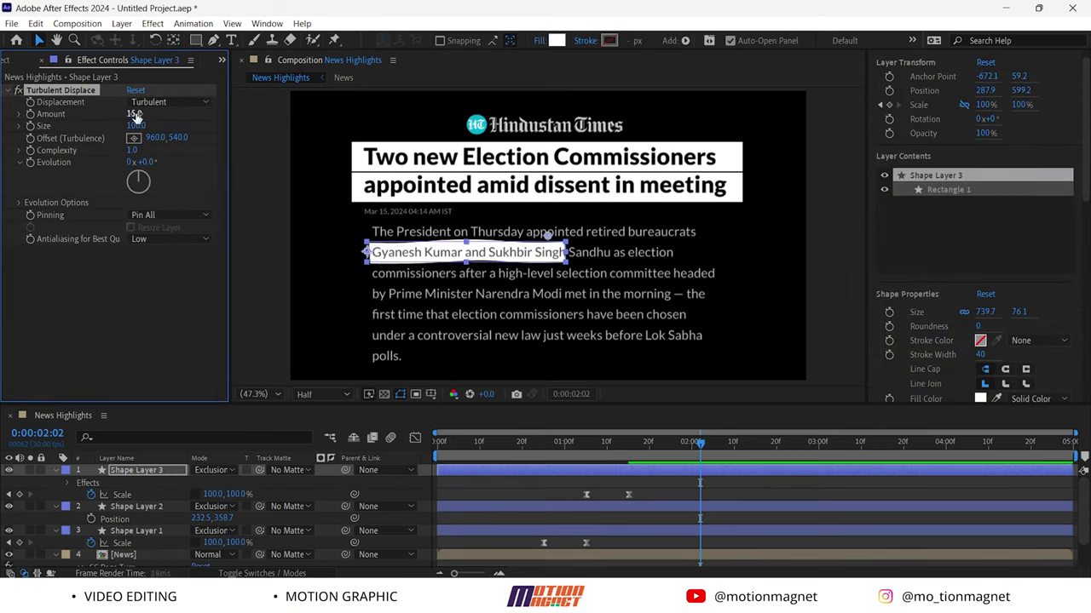
click(136, 126)
text(20)
key(Return)
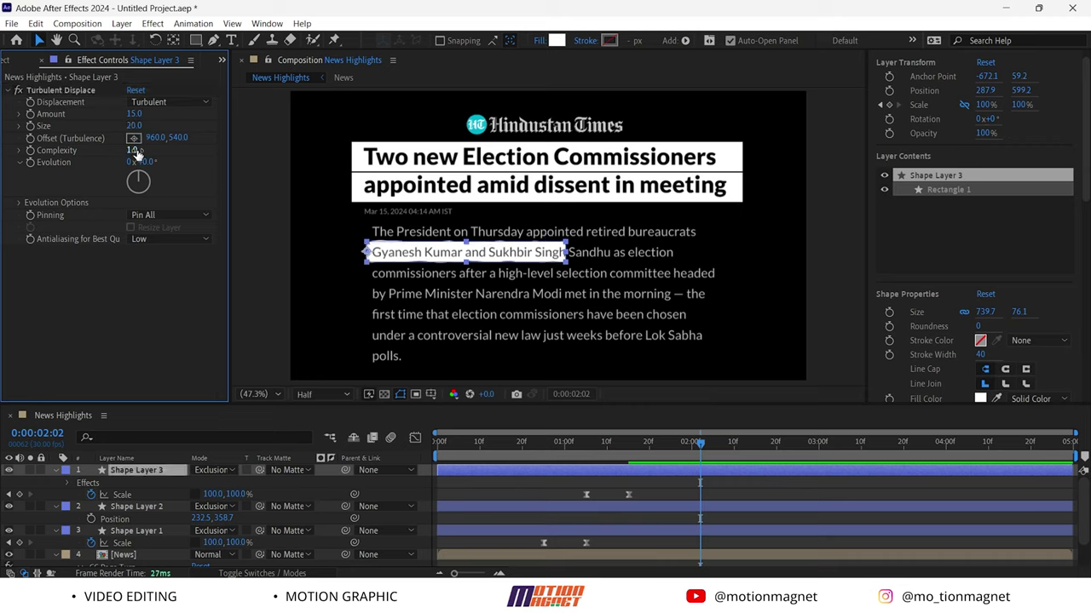
click(134, 150)
text(9)
key(Return)
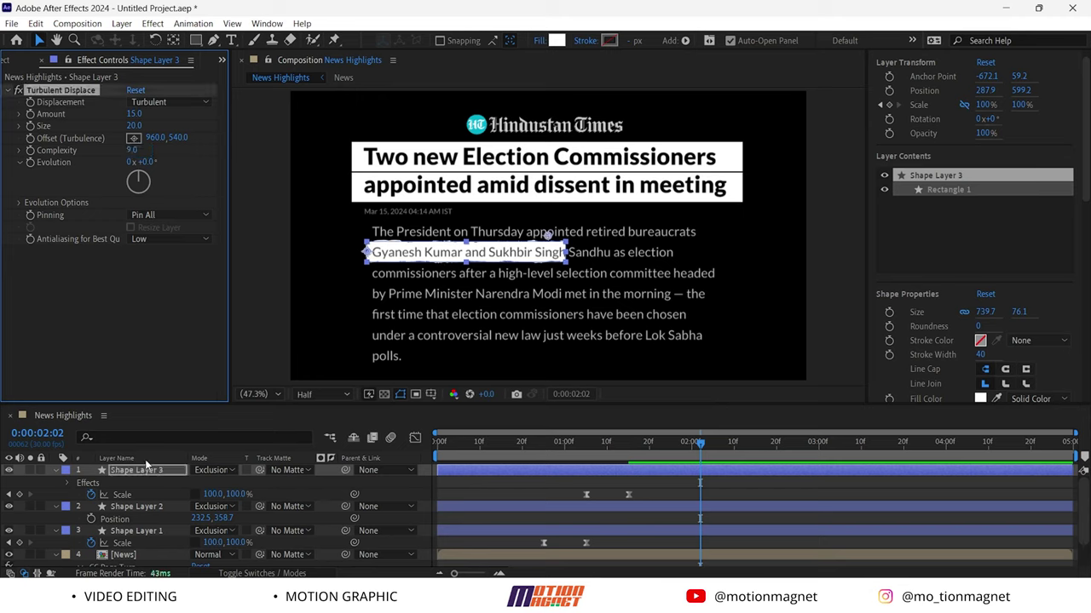
click(132, 506)
Paste the Turbulent Displace rough-edge effect onto both headline highlights and preview from the start
ctrl+click(138, 531)
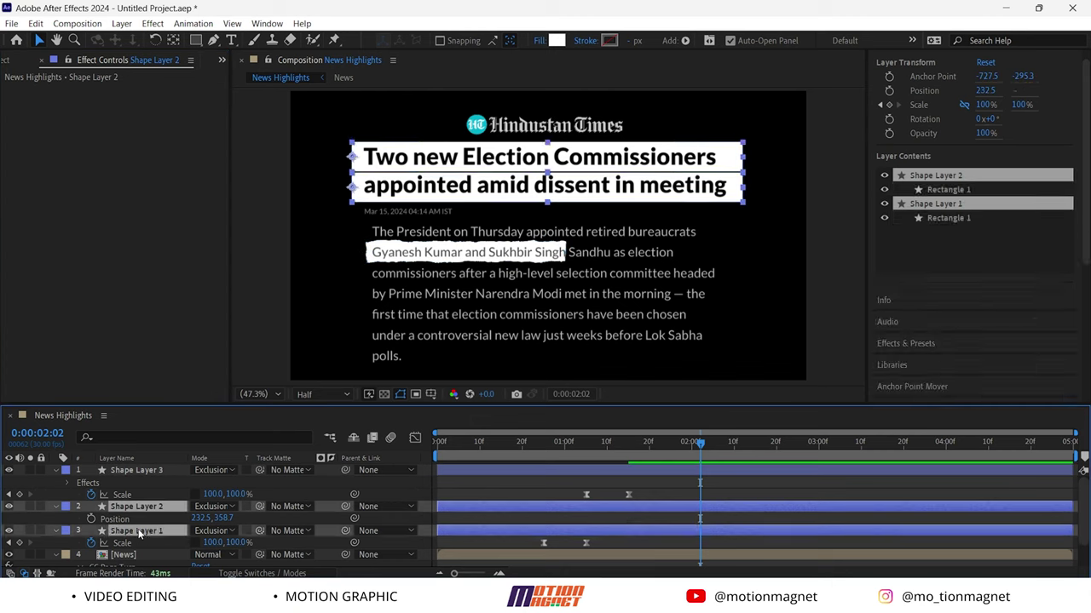
key(ctrl+v)
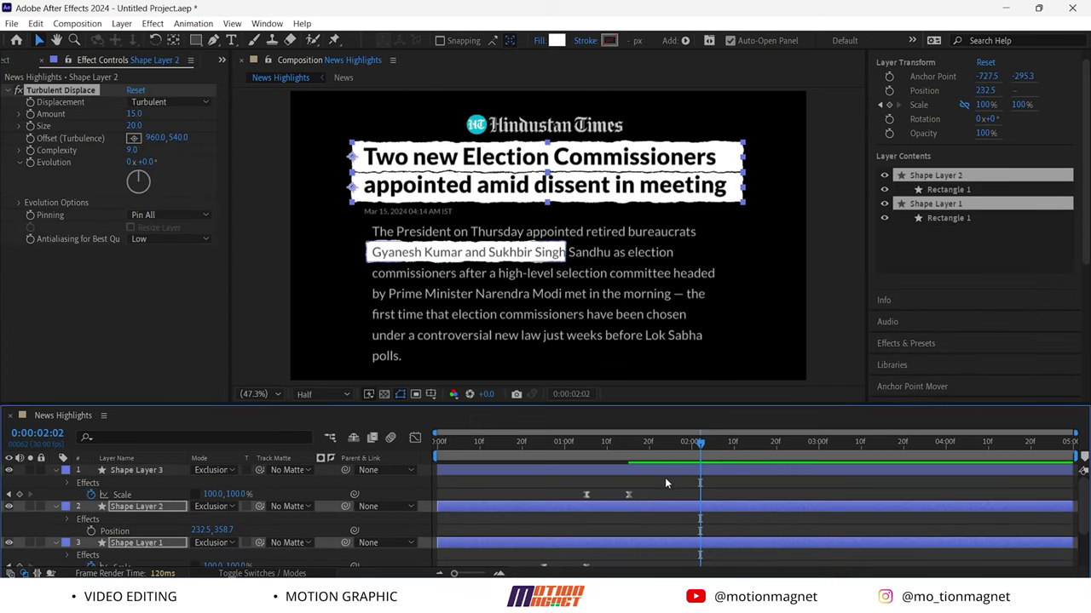
key(Home)
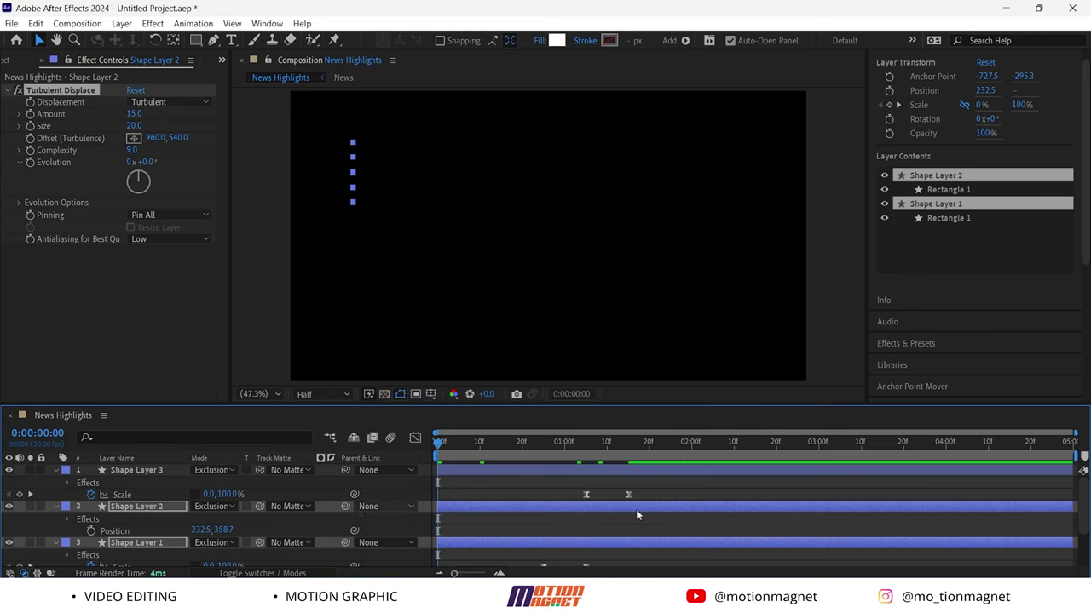
key(space)
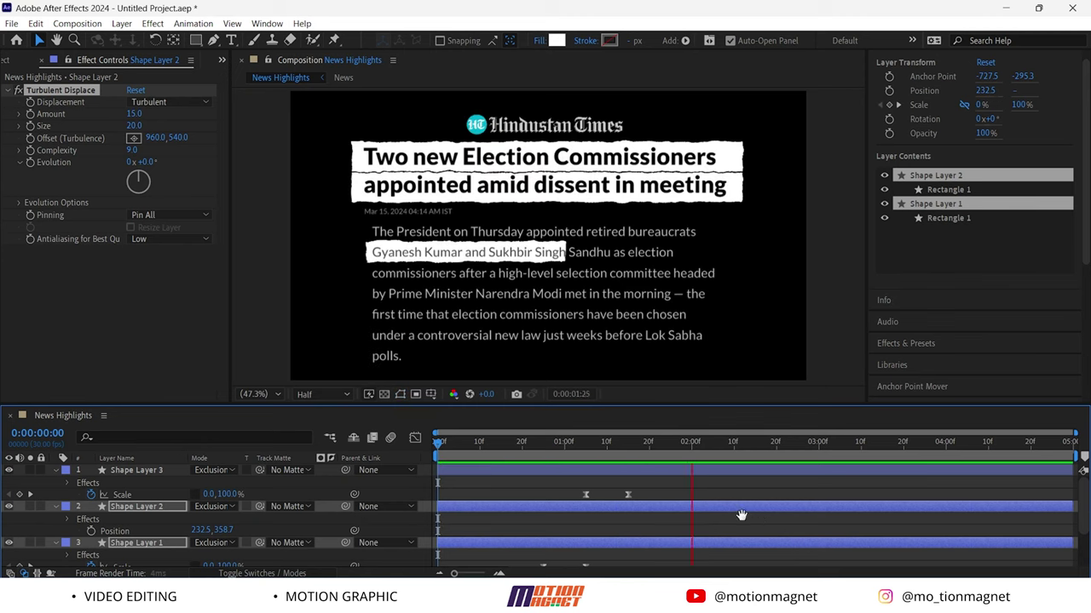
key(space)
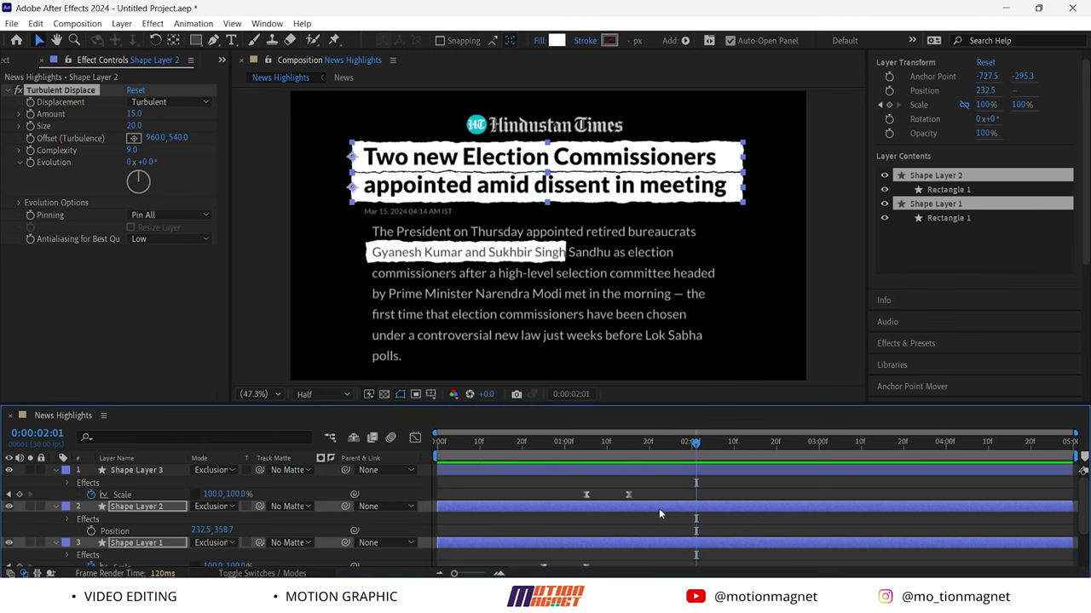
Nudge the page-turn Fold Position keyframe slightly later
drag(695, 442, 389, 468)
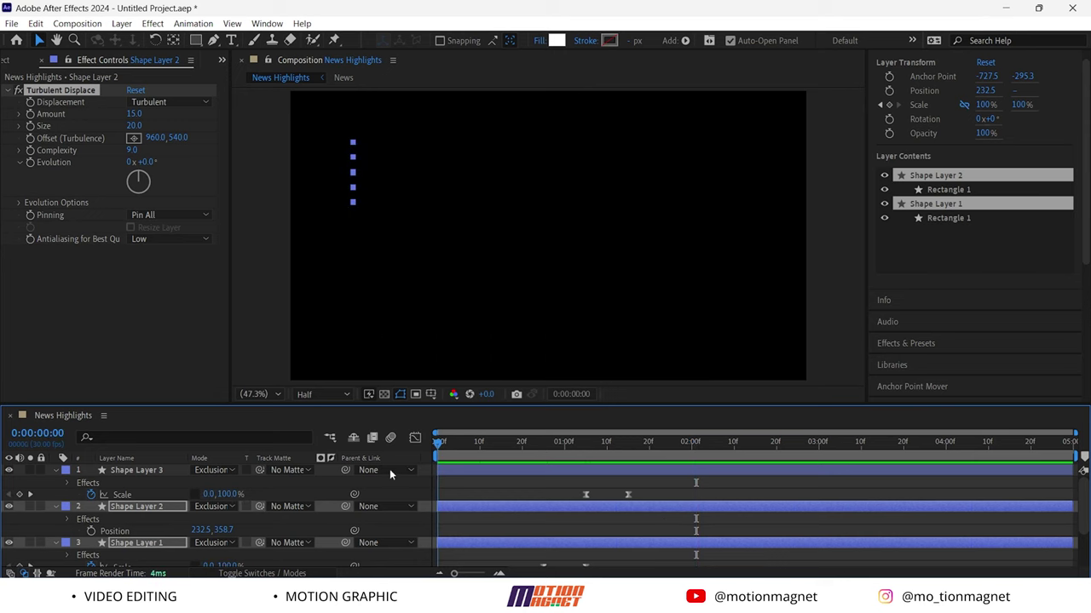
scroll(181, 503, down, 3)
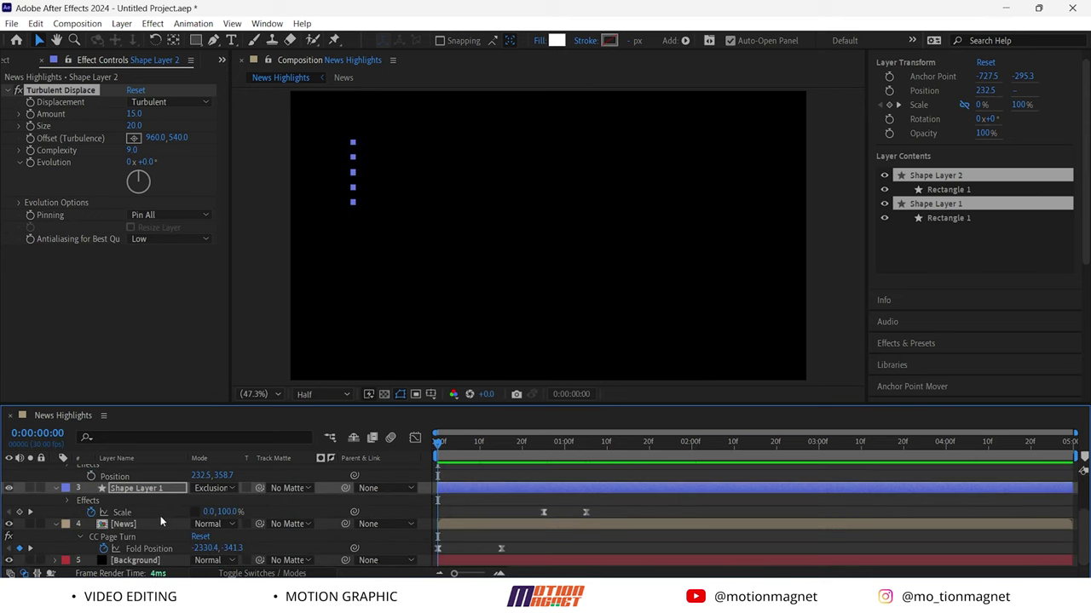
click(502, 548)
drag(504, 550, 514, 550)
Copy Shape Layer 1's Scale wipe keyframes onto Shape Layer 2
scroll(616, 517, up, 2)
drag(613, 551, 539, 532)
key(ctrl+c)
click(550, 488)
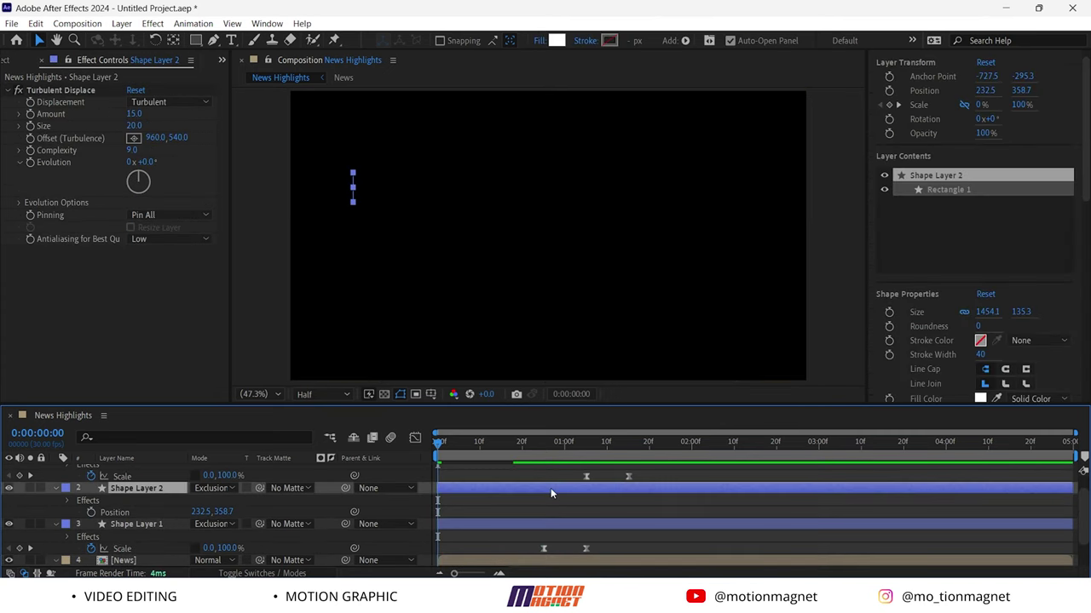
key(ctrl+v)
Shift both headline highlights' scale keyframes slightly later, with the time set to 0:00:01:09
click(606, 548)
drag(602, 553, 511, 494)
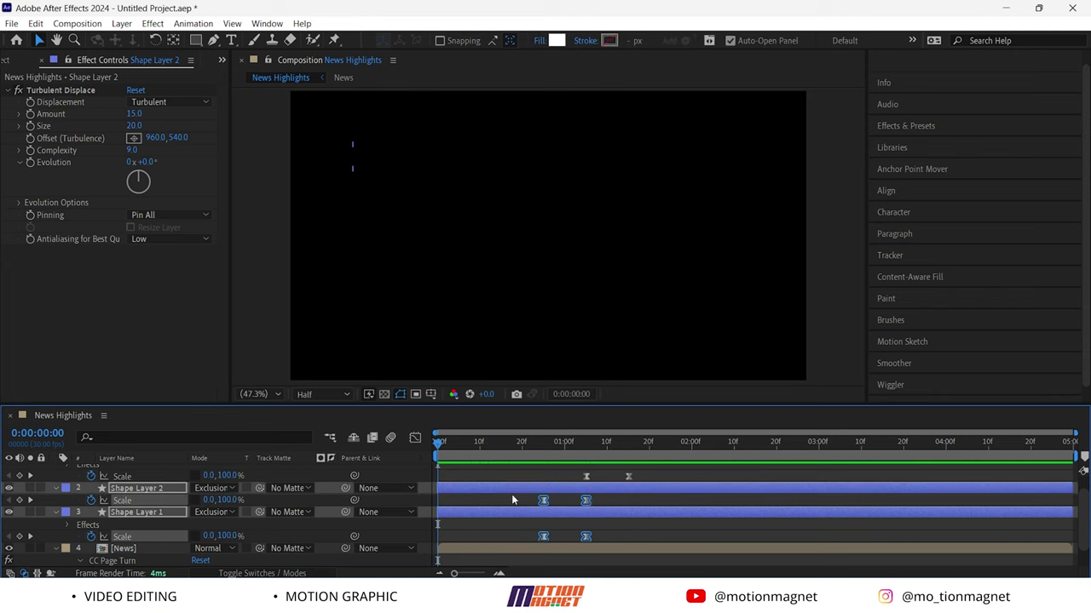
drag(590, 502, 607, 504)
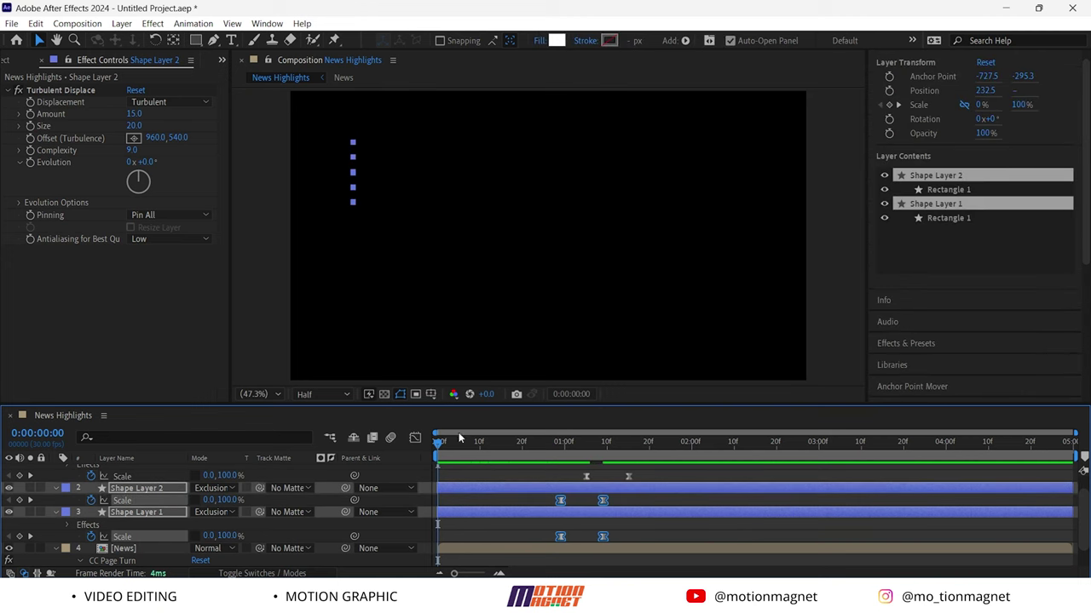
key(Caps_Lock)
drag(441, 450, 604, 443)
key(Caps_Lock)
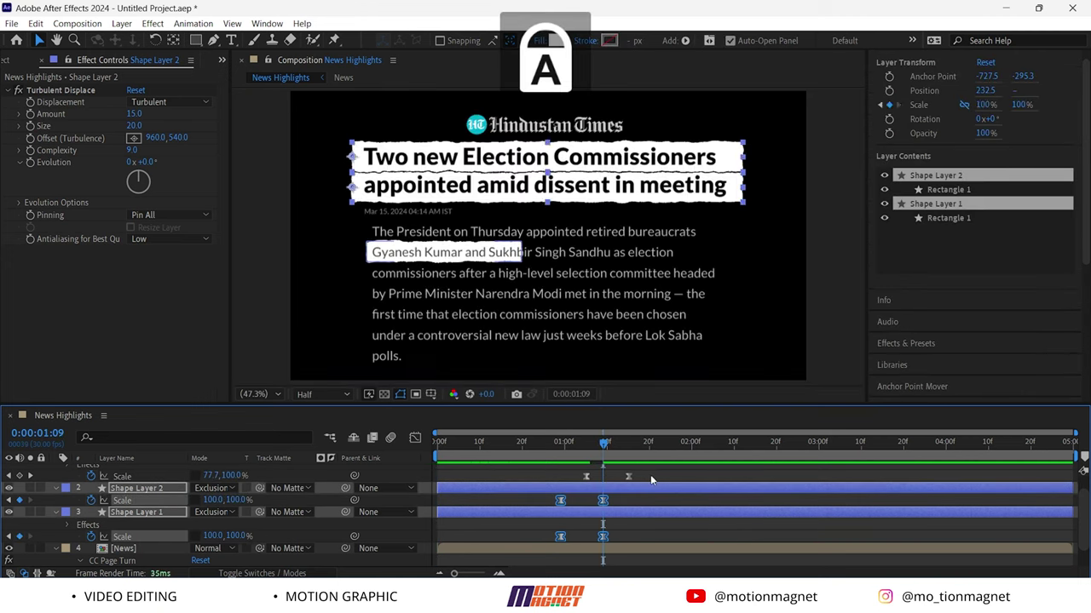
Delay the name highlight's scale wipe until after the headline and preview the staggered animation
drag(651, 475, 577, 464)
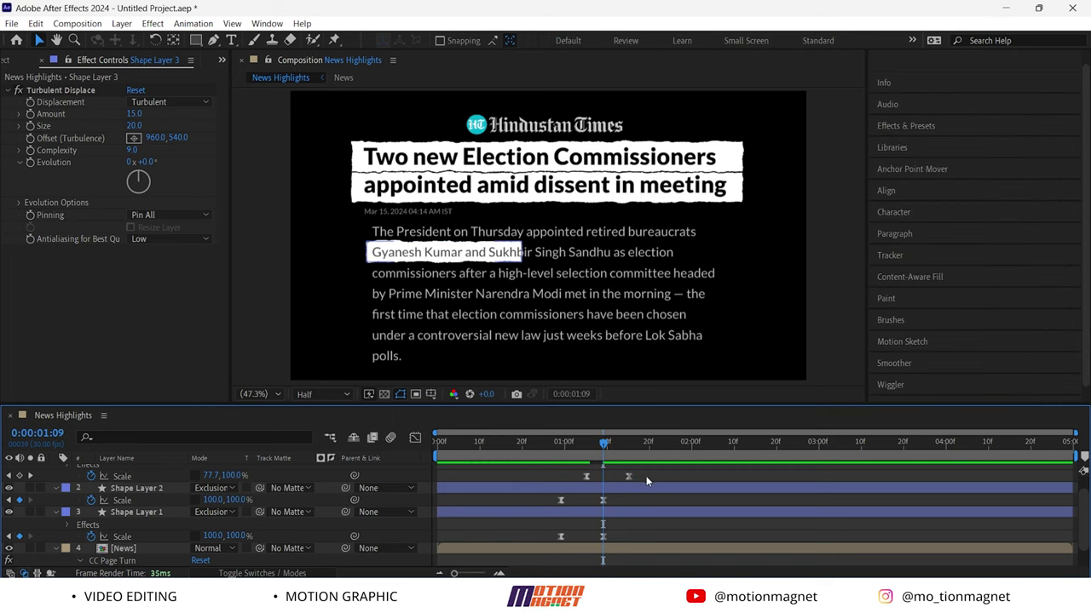
click(586, 476)
drag(629, 478, 681, 483)
key(Caps_Lock)
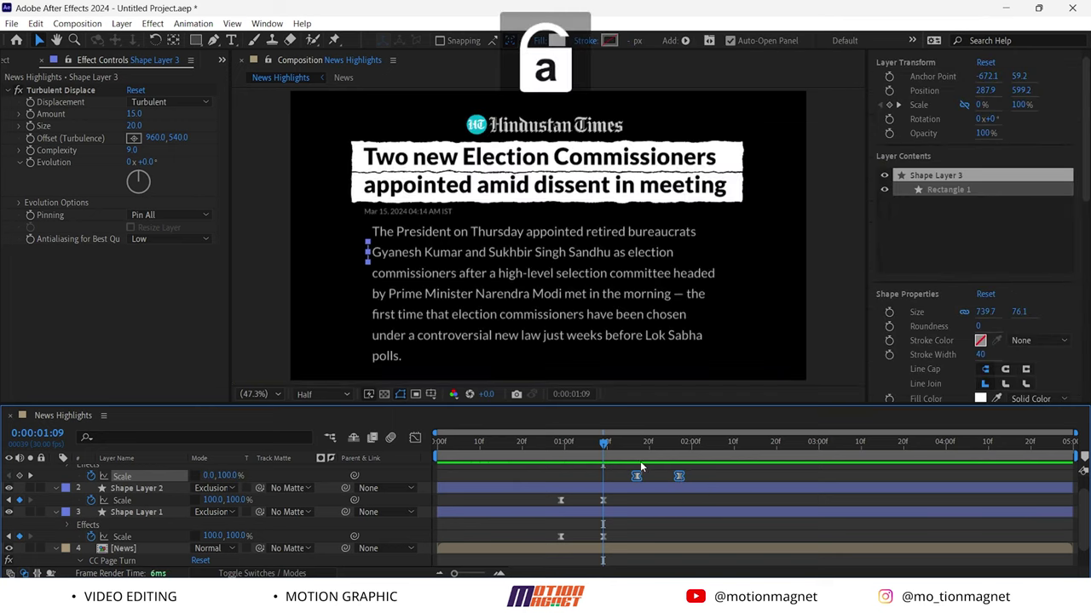
key(Home)
key(space)
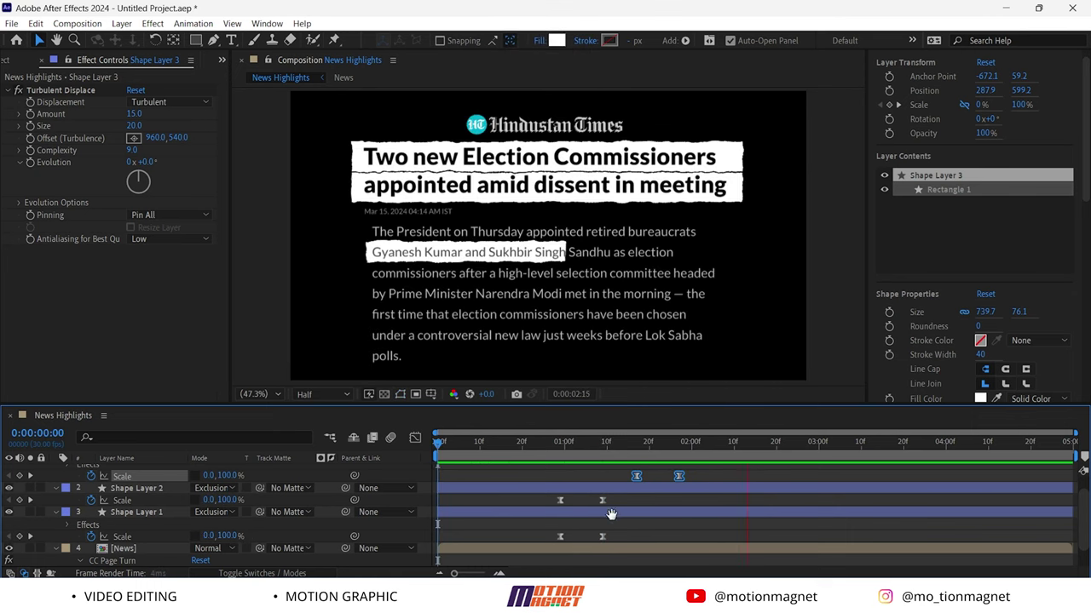
click(141, 545)
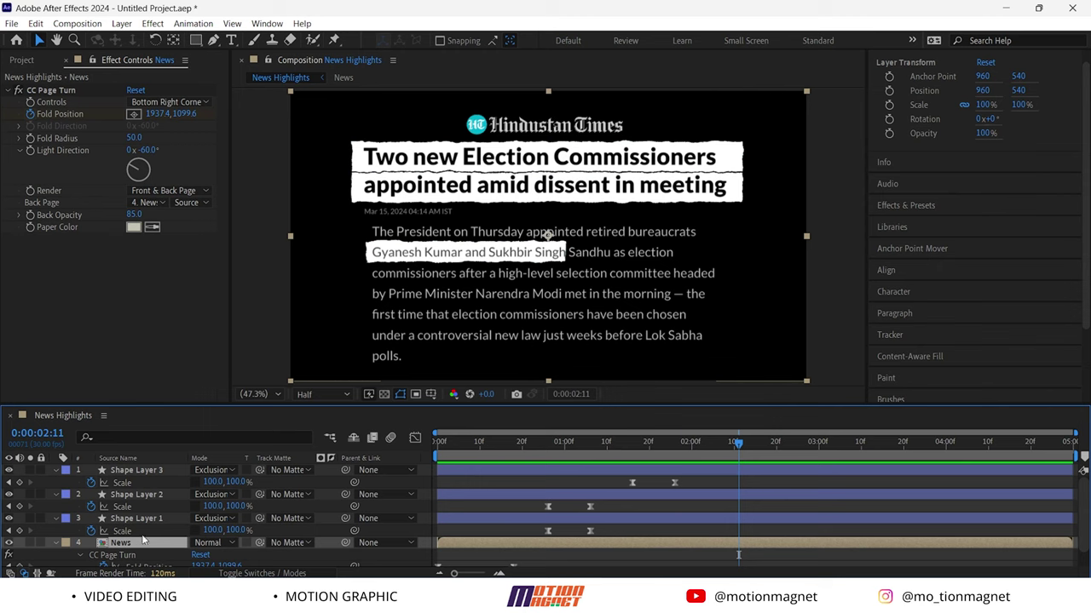
Pre-compose News and Shape Layers 1–3 into News_2, then open Import File at 0:00:01:27
shift+click(137, 470)
right_click(145, 482)
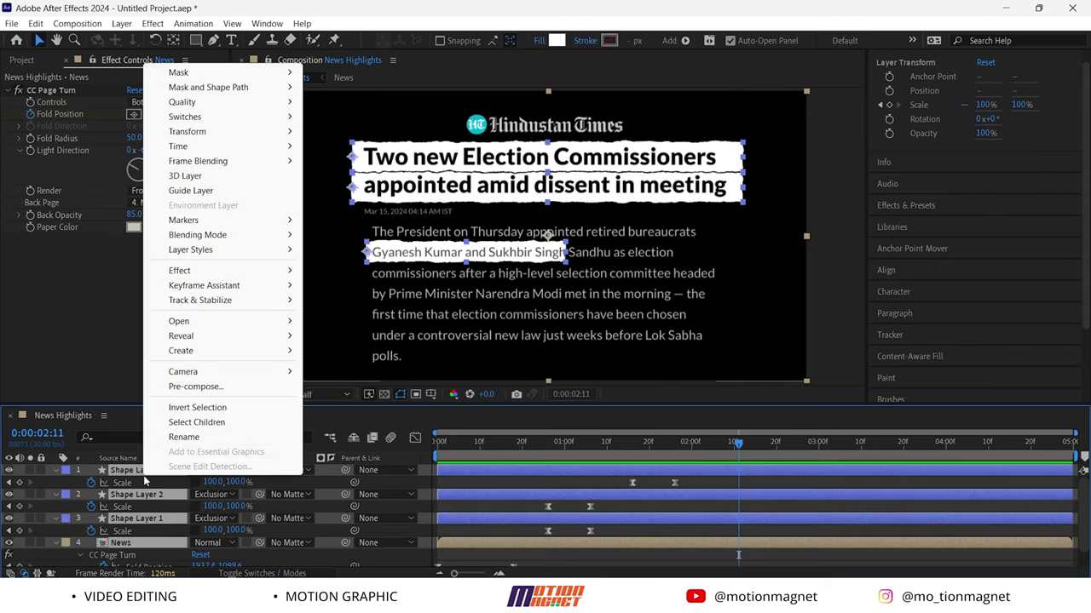
click(192, 387)
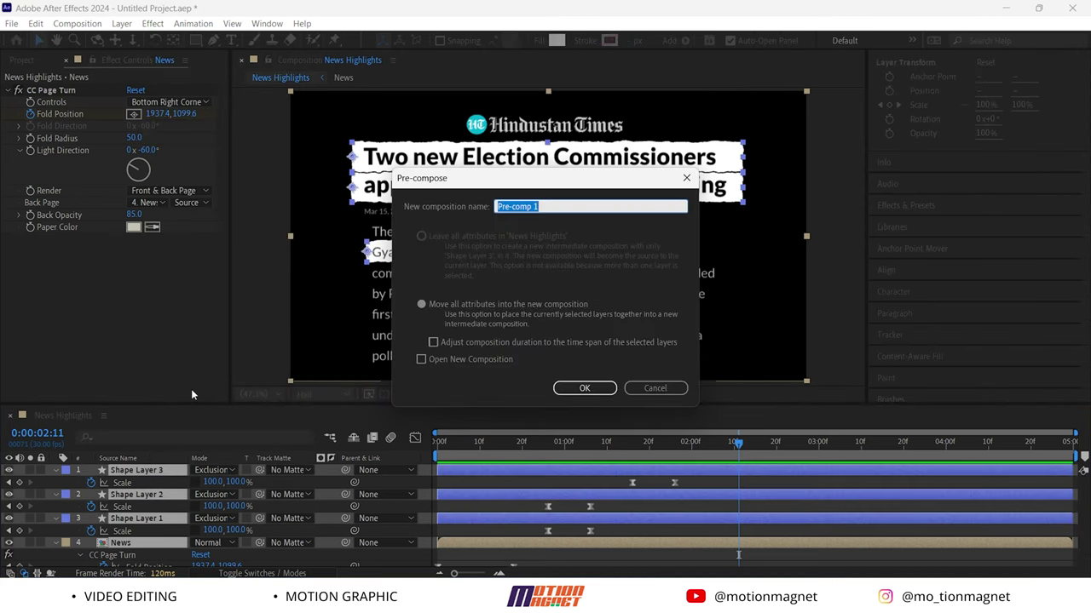
text(News_2)
key(Return)
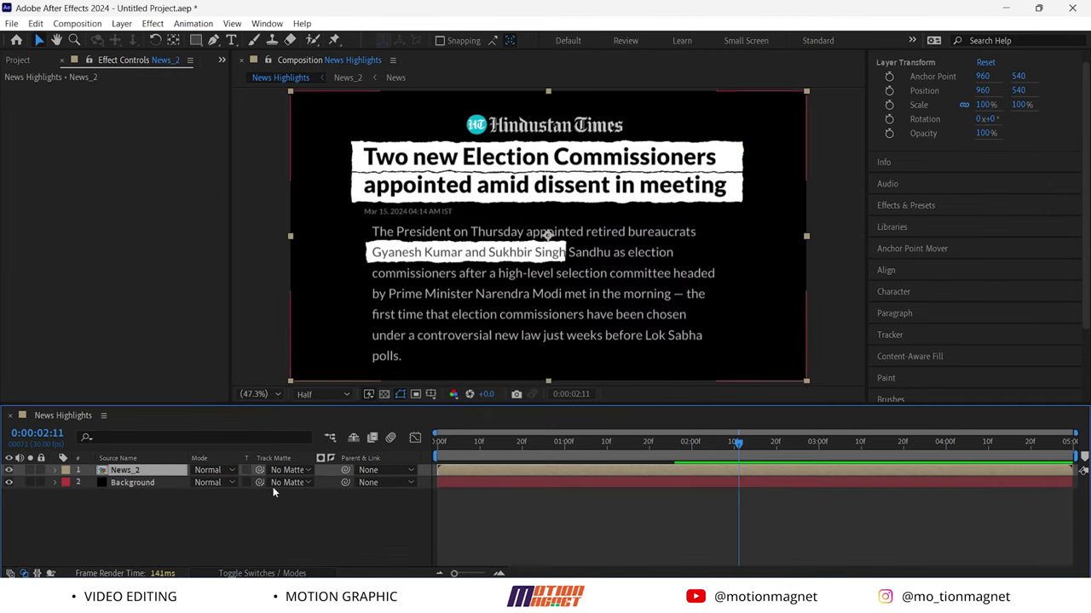
drag(733, 453, 681, 472)
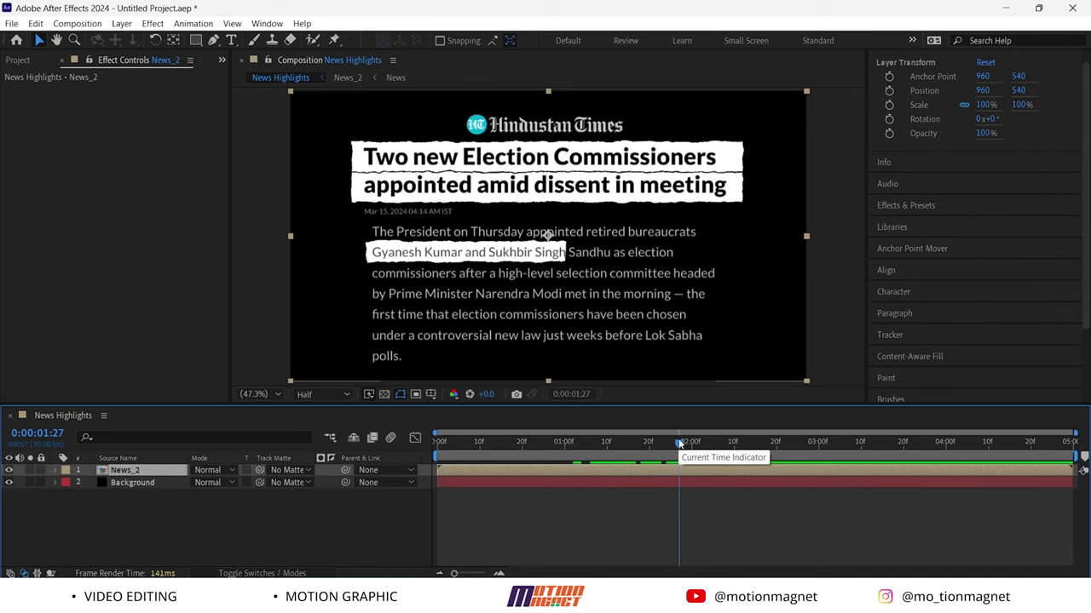
key(ctrl+i)
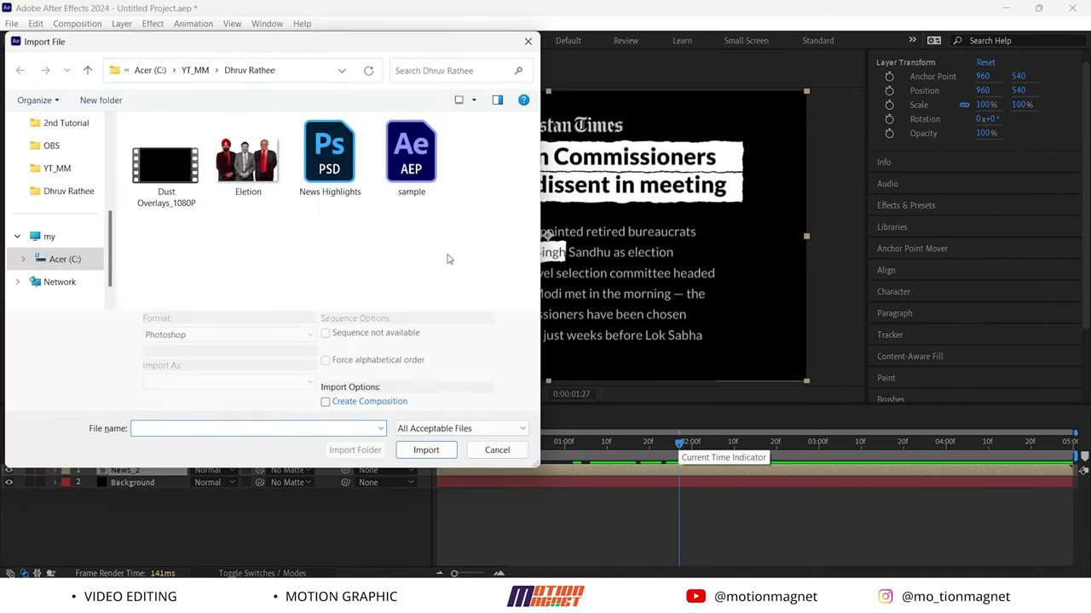
Import Eletion.png and place it in the News Highlights comp
click(248, 160)
click(426, 450)
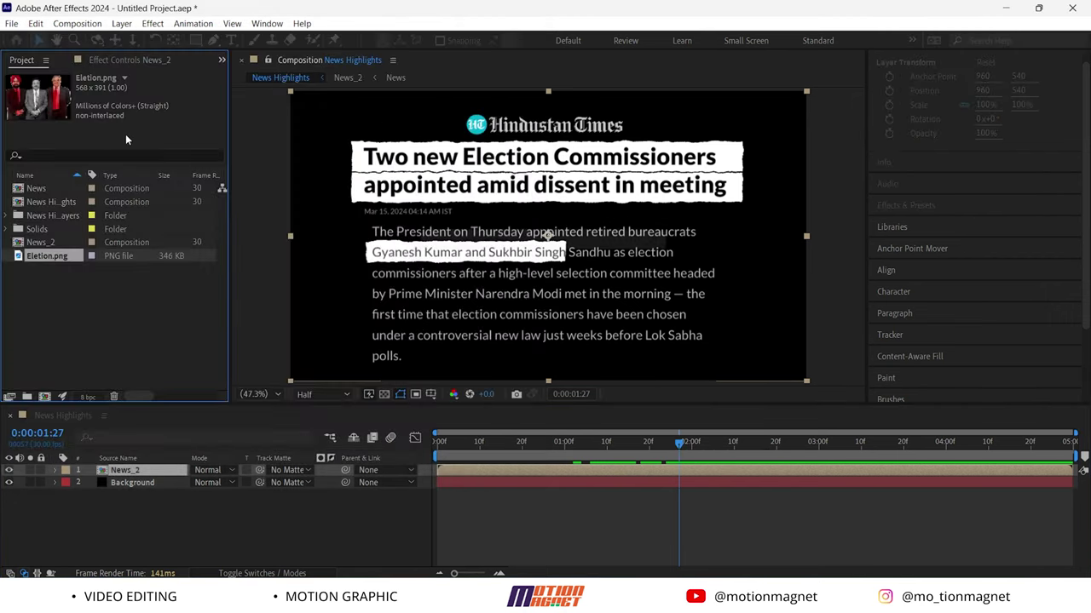
drag(47, 190, 112, 470)
Scale the photo to 193%, move it lower, and trim it to start at 1:27
key(s)
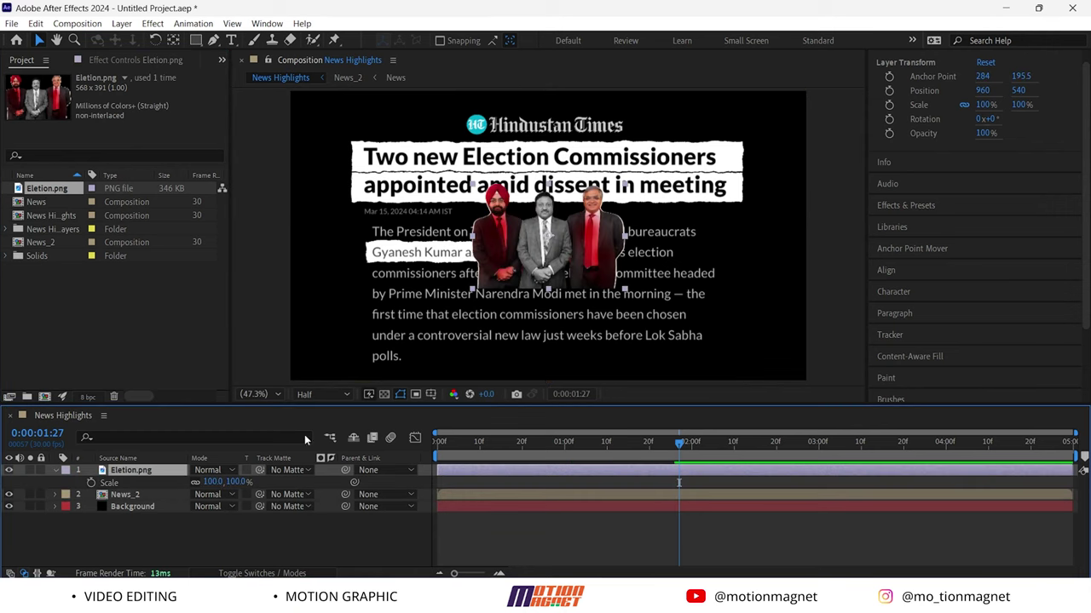
drag(239, 482, 318, 482)
drag(527, 248, 553, 294)
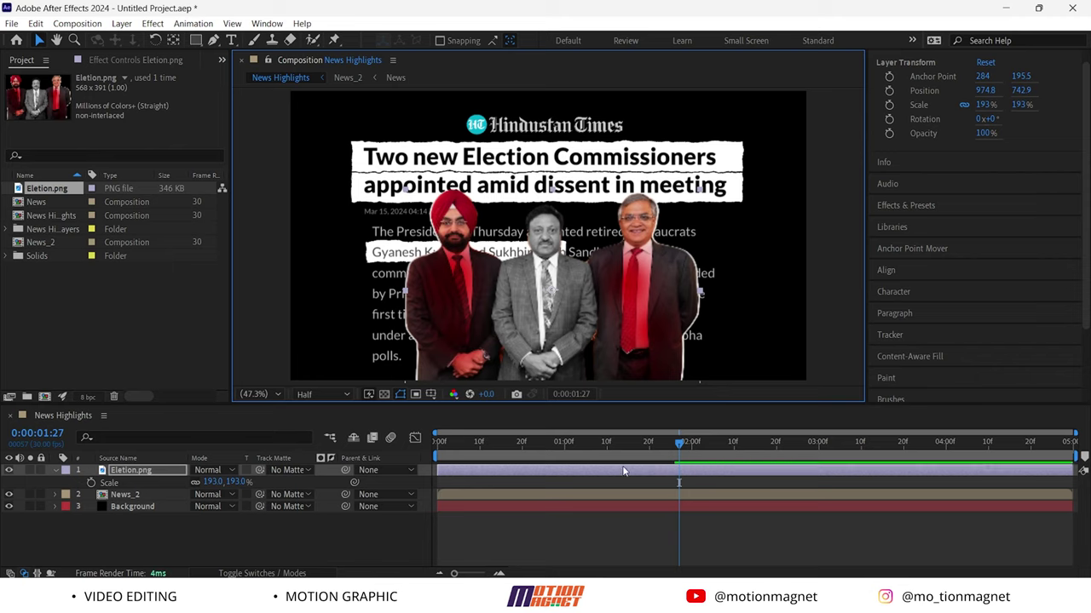
click(649, 471)
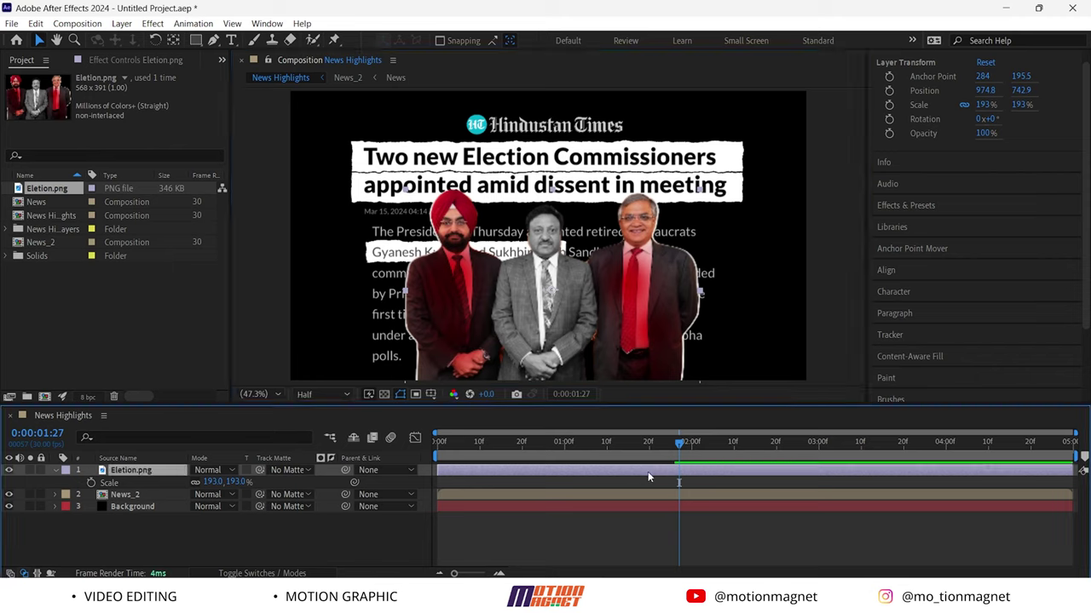
key(alt+bracketleft)
key(p)
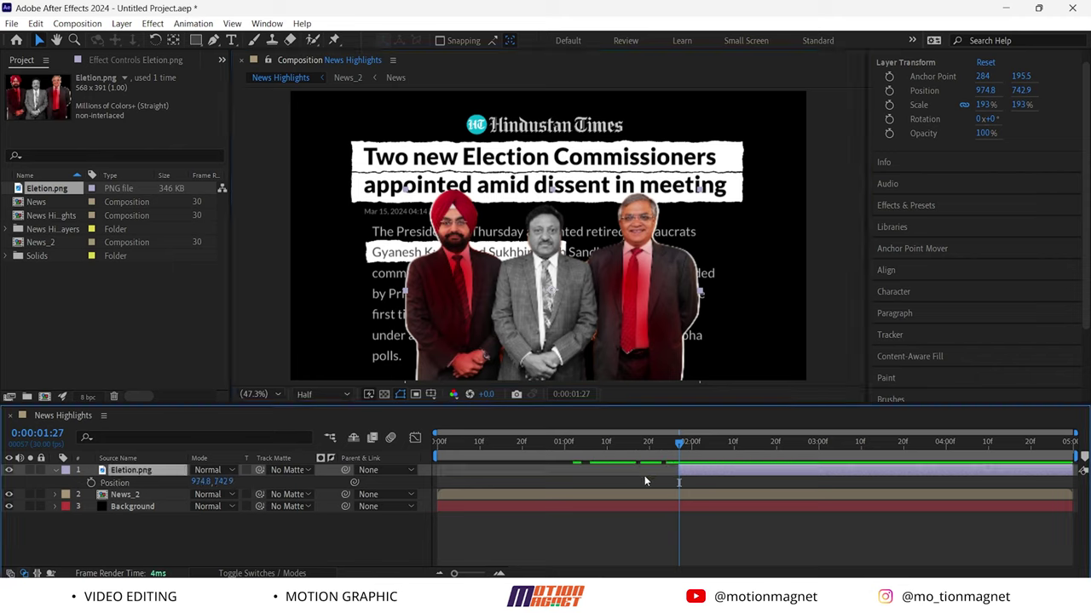
Keyframe the photo's Position at 1:27 and 2:05, starting lower so it rises in
click(91, 483)
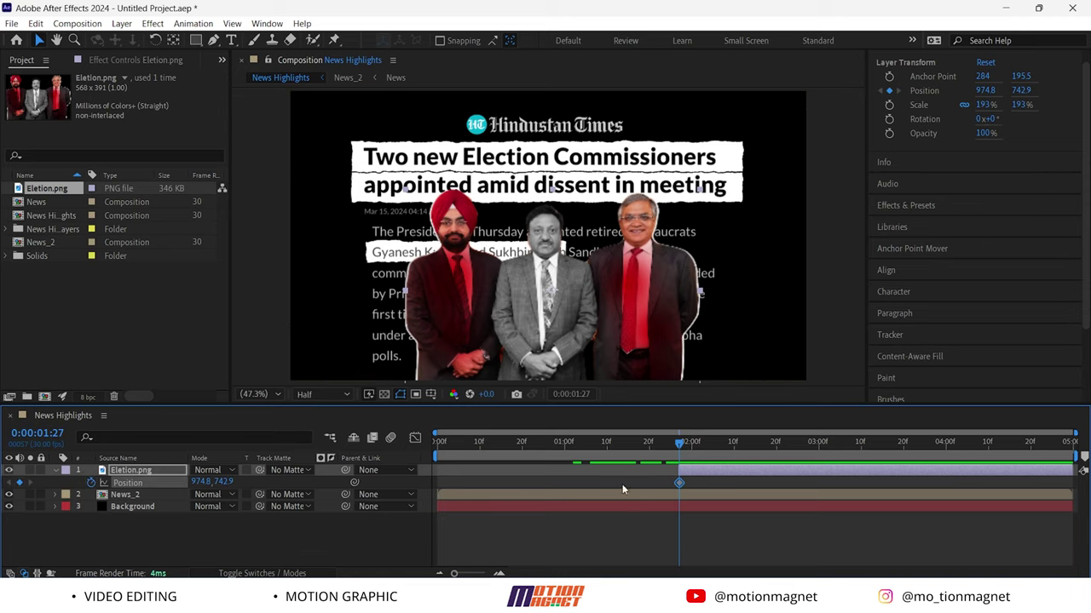
drag(679, 444, 714, 445)
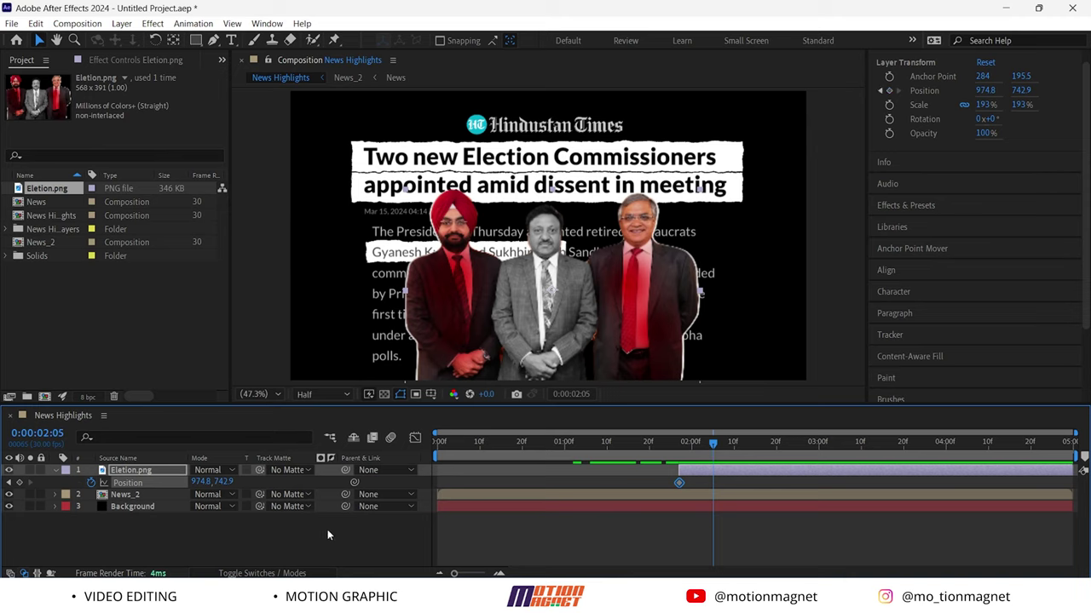
click(21, 484)
drag(699, 449, 679, 454)
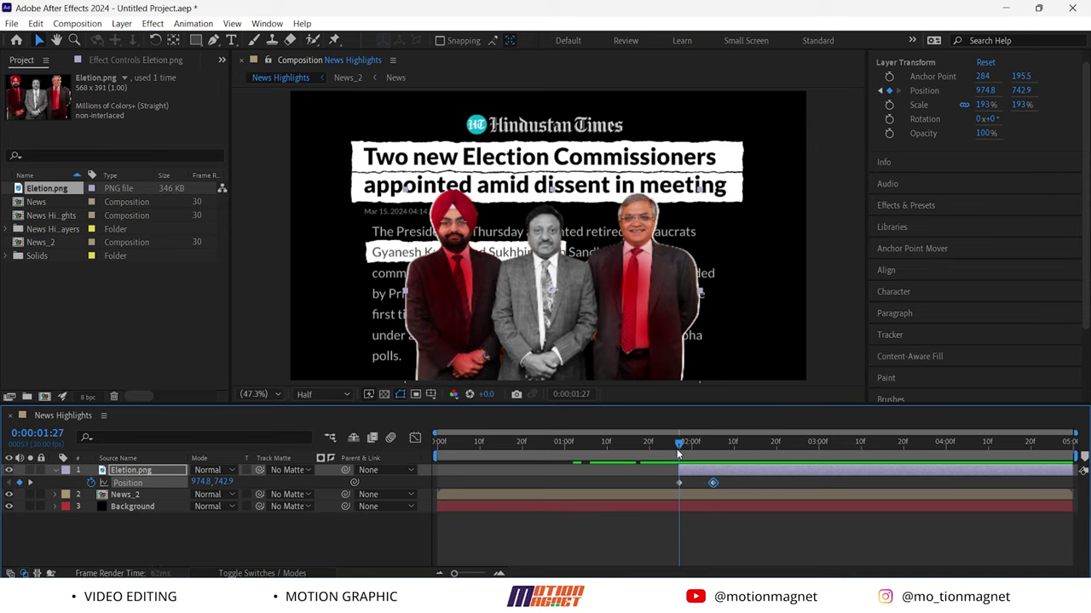
drag(220, 484, 451, 517)
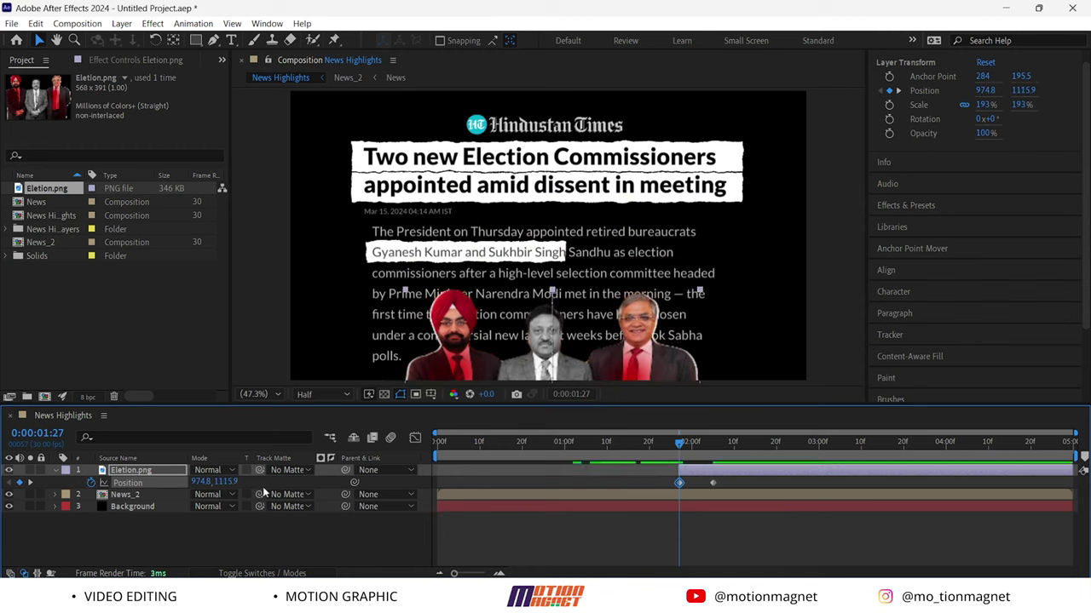
Add Opacity keyframes so the photo fades in from 0%
key(shift+t)
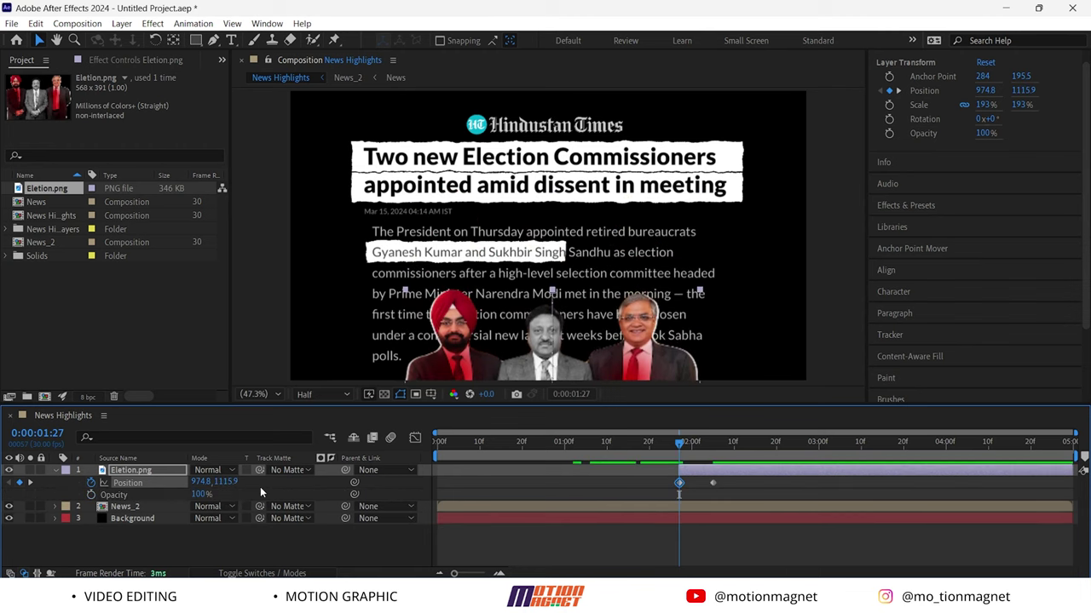
click(92, 495)
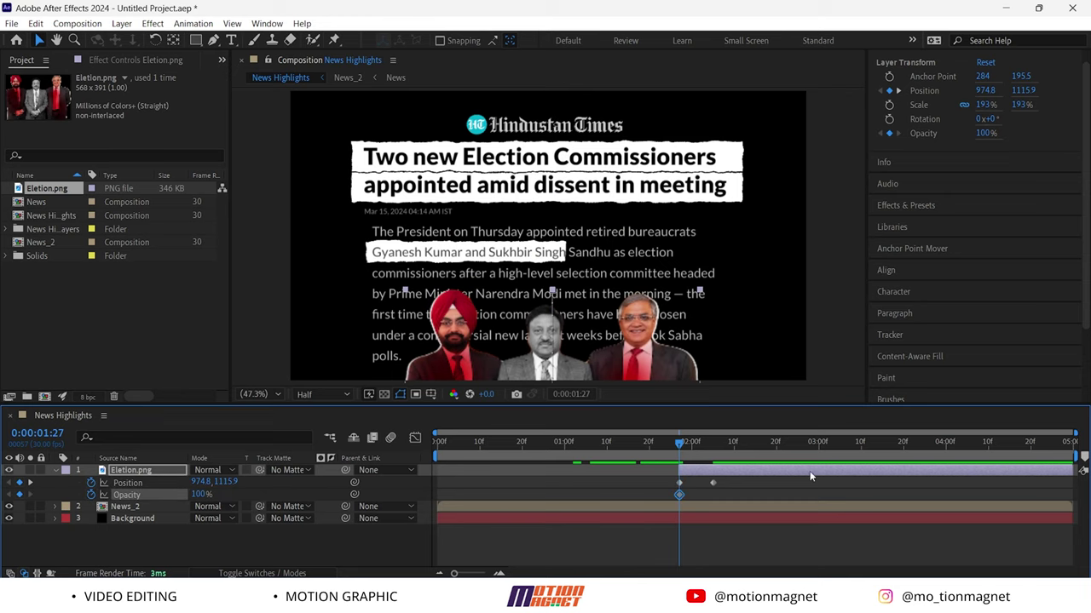
drag(679, 443, 712, 458)
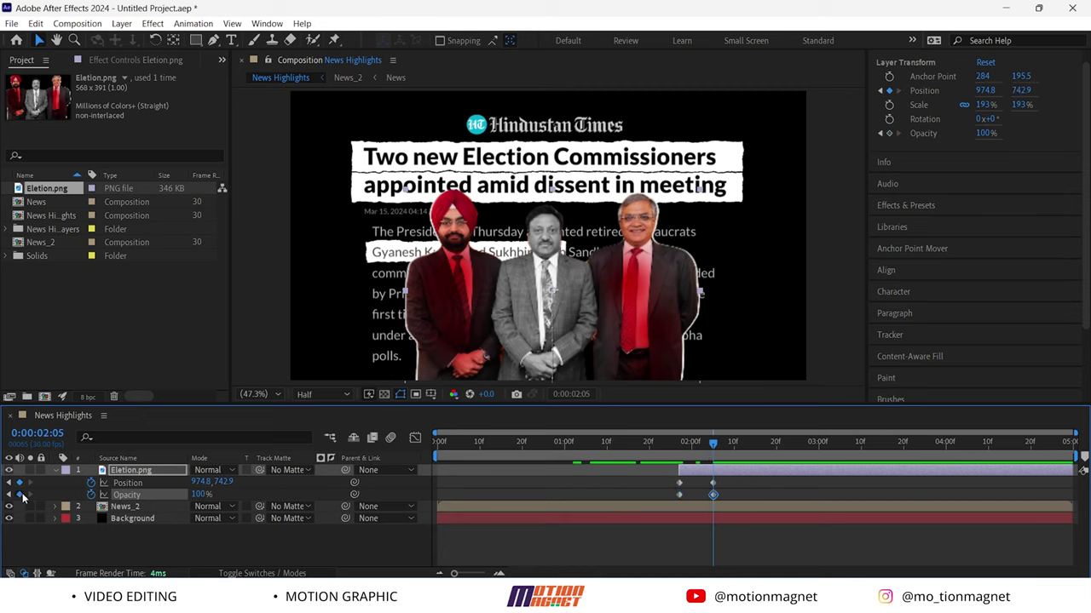
drag(706, 459, 670, 461)
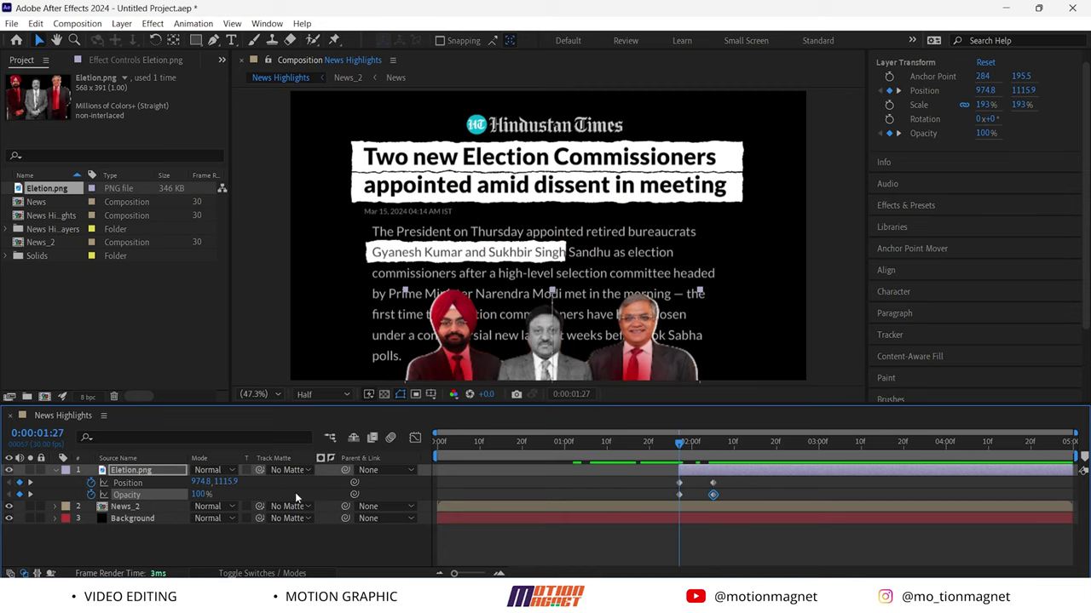
click(198, 495)
text(0)
key(Return)
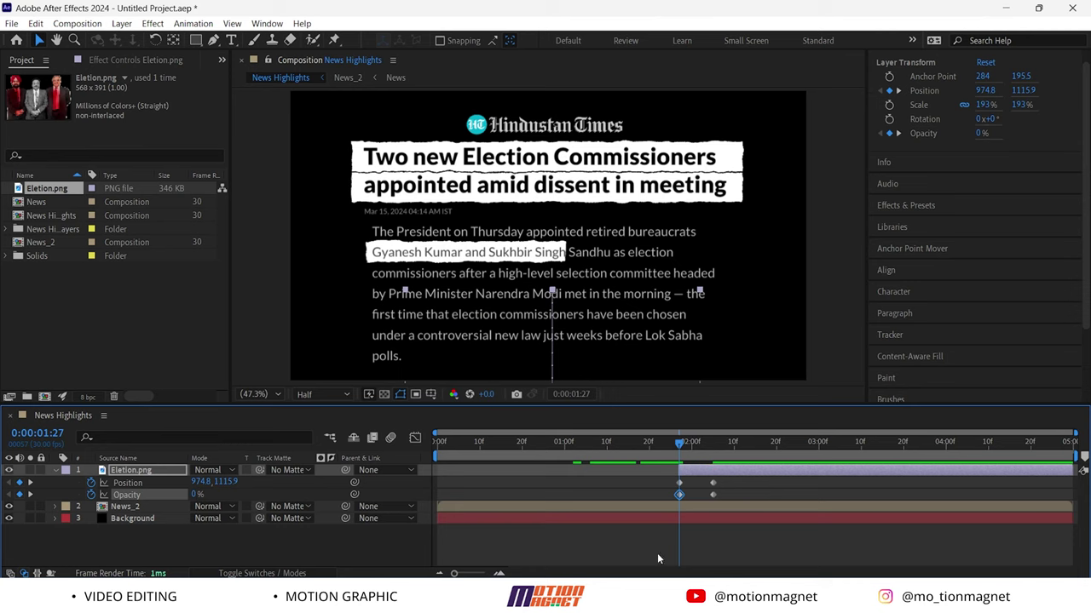
Apply Easy Ease to all the photo's keyframes and refine them in the Graph Editor
drag(739, 501, 651, 467)
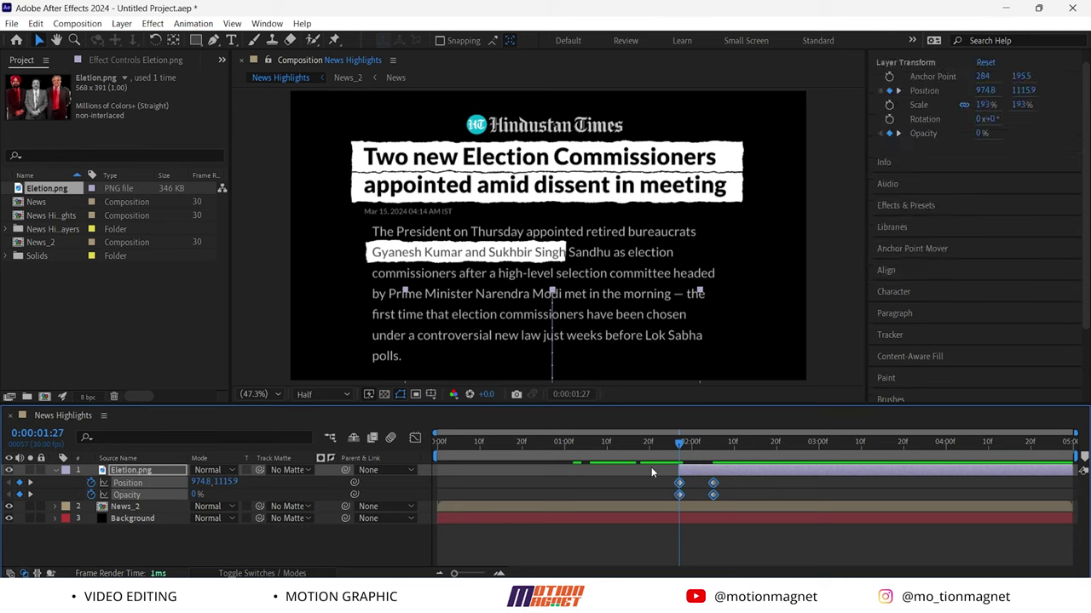
key(F9)
click(419, 437)
drag(634, 514, 686, 536)
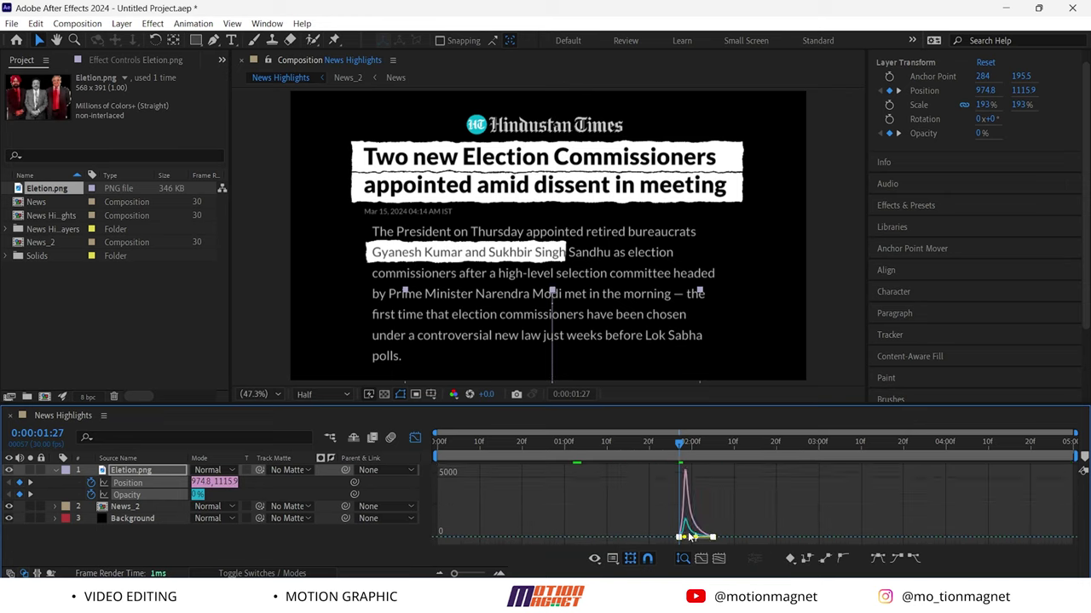
click(415, 438)
Retime the photo layer earlier and its keyframes slightly later, fully faded in by 01:29
mouse_move(676, 444)
mouse_down()
mouse_move(635, 445)
mouse_move(671, 448)
mouse_move(662, 445)
mouse_up()
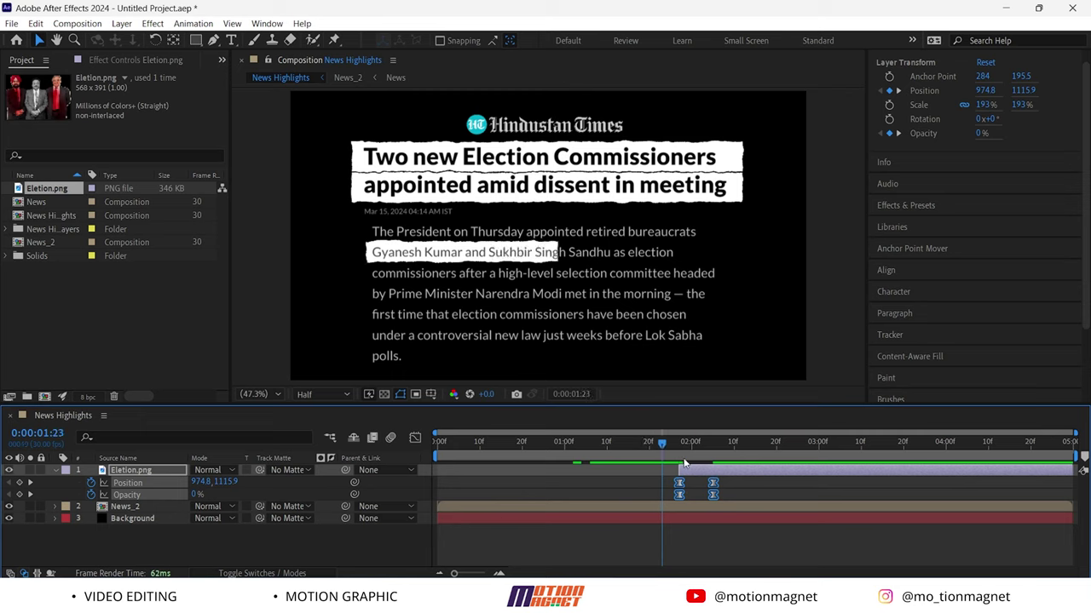
drag(720, 477, 694, 481)
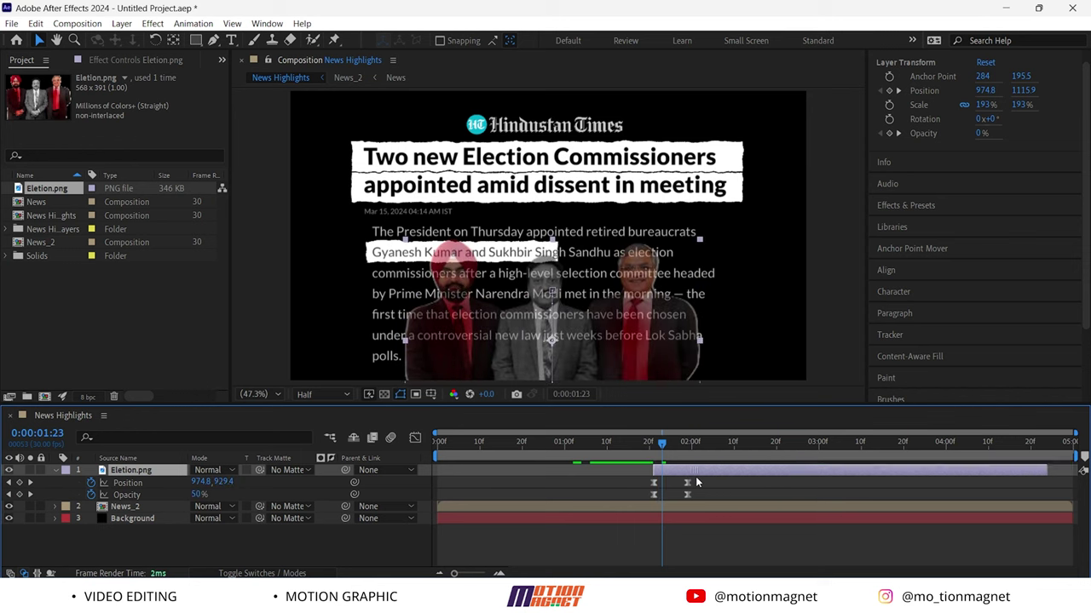
mouse_move(705, 494)
mouse_down()
mouse_move(679, 478)
mouse_move(705, 485)
mouse_up()
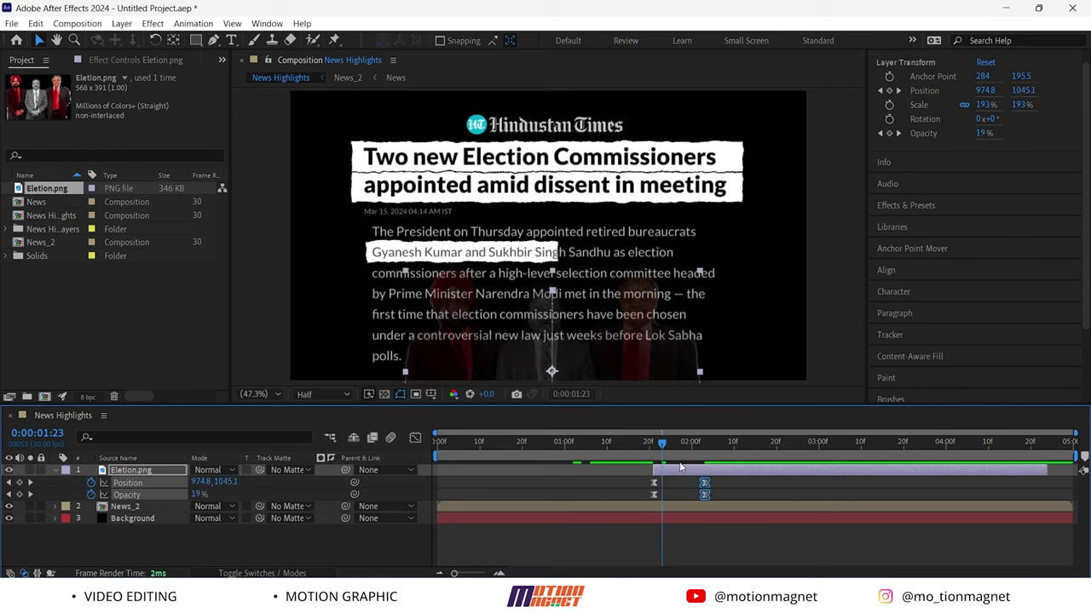
drag(663, 443, 689, 445)
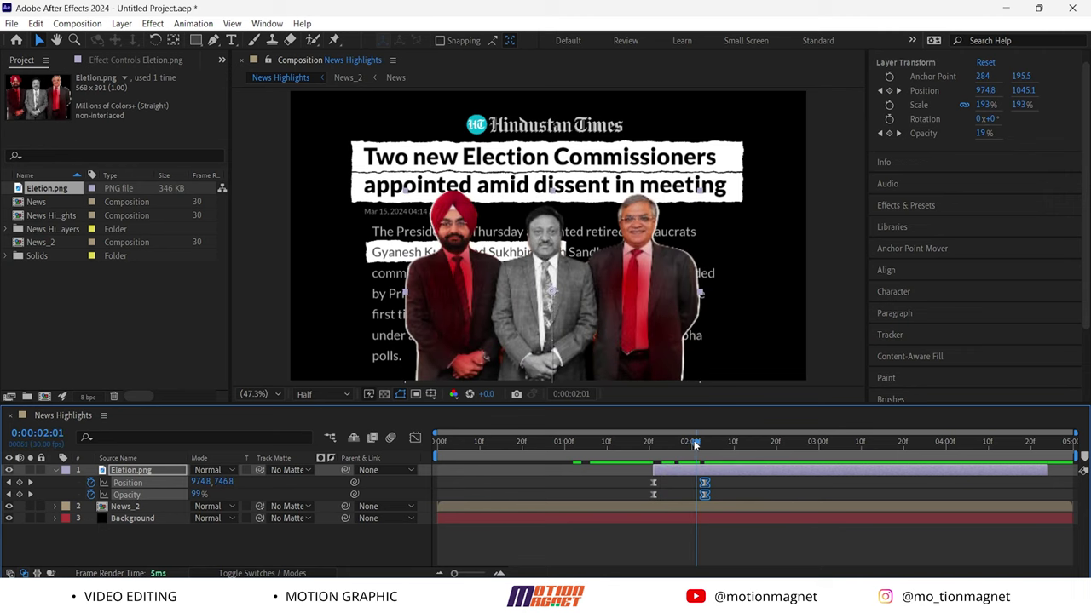
click(370, 543)
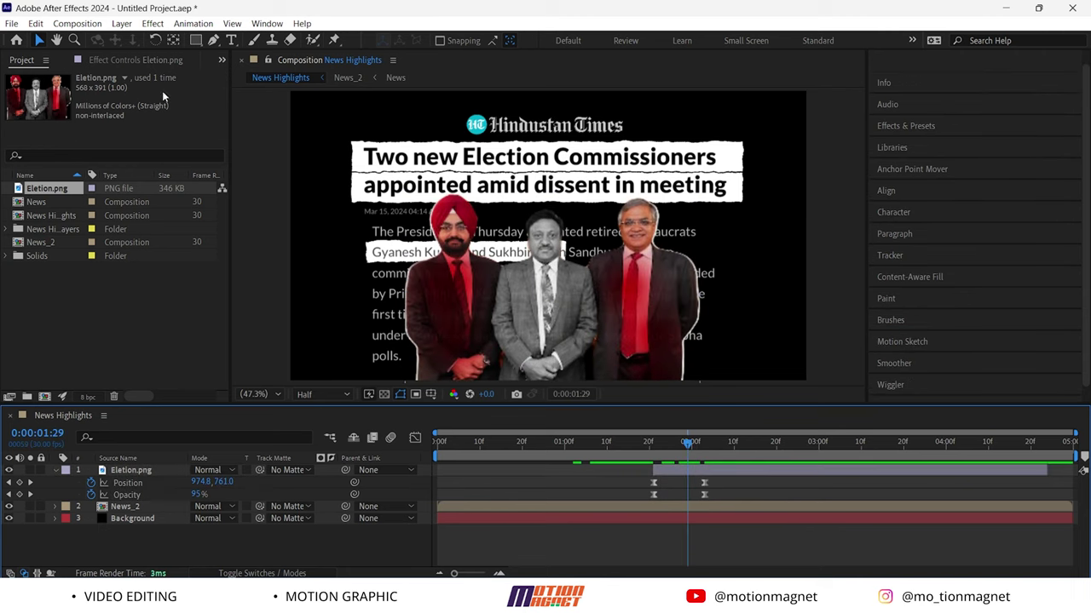
click(196, 40)
mouse_move(375, 313)
mouse_down()
mouse_move(495, 356)
mouse_move(584, 352)
mouse_up()
key(t)
key(ctrl+t)
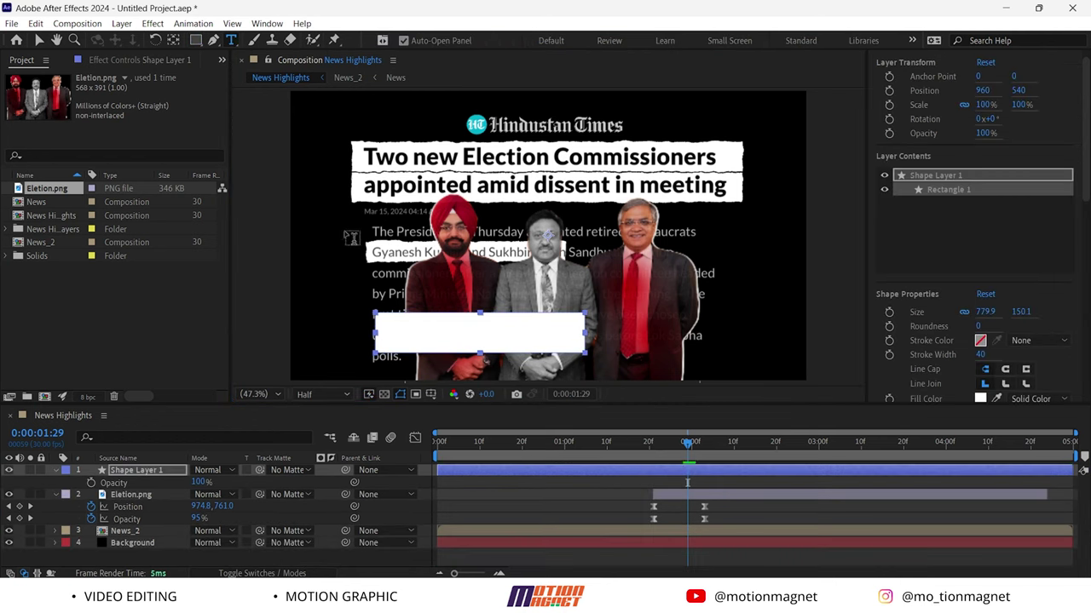
click(383, 264)
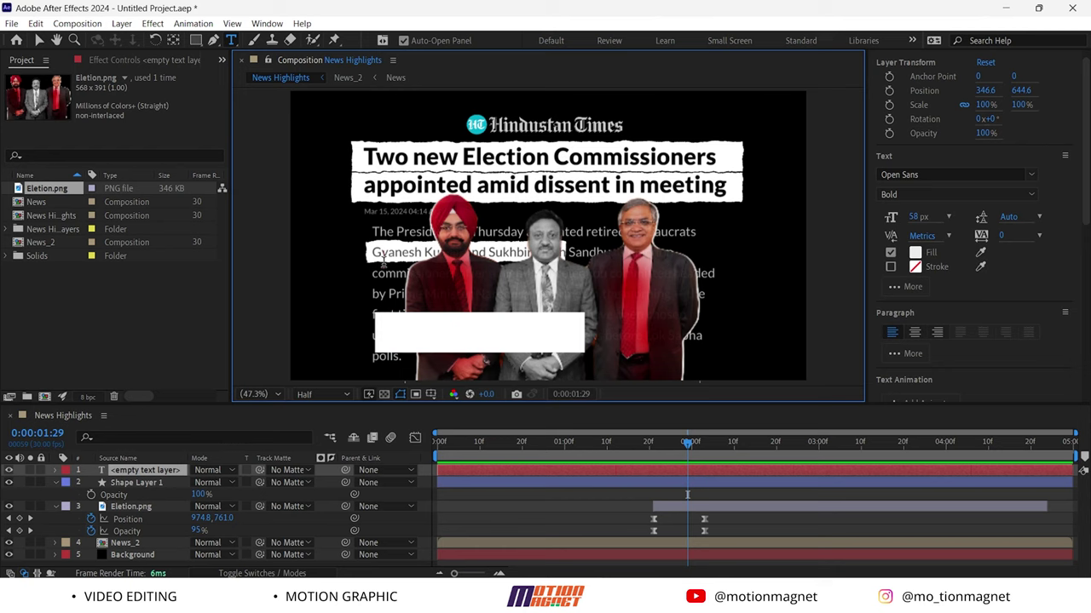
text(Sukhbir singh sand)
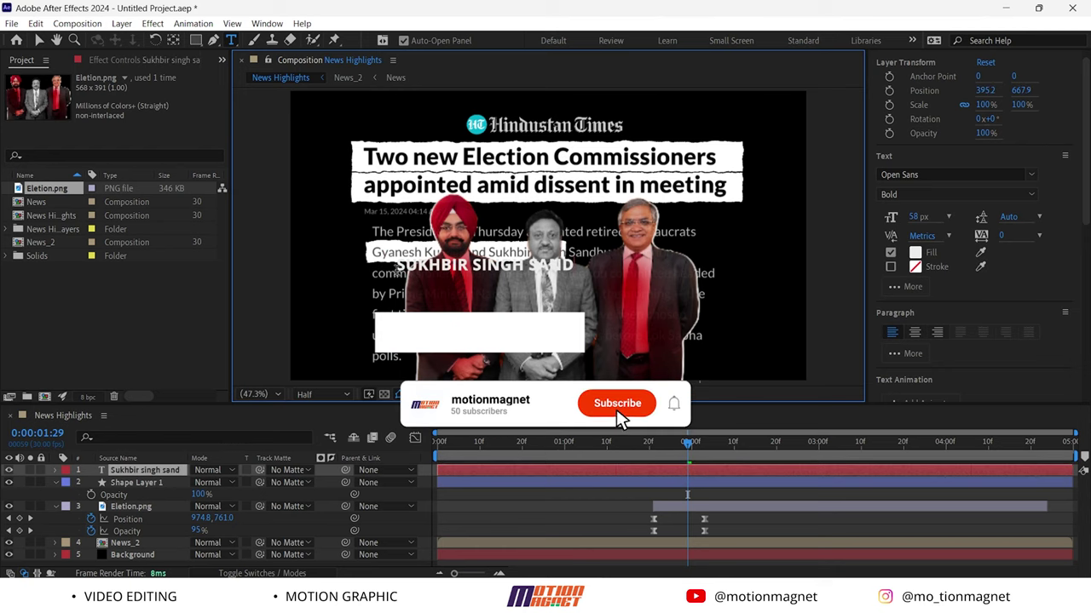
text(hu)
click(38, 40)
Set the rectangle's fill to red C00202
click(479, 333)
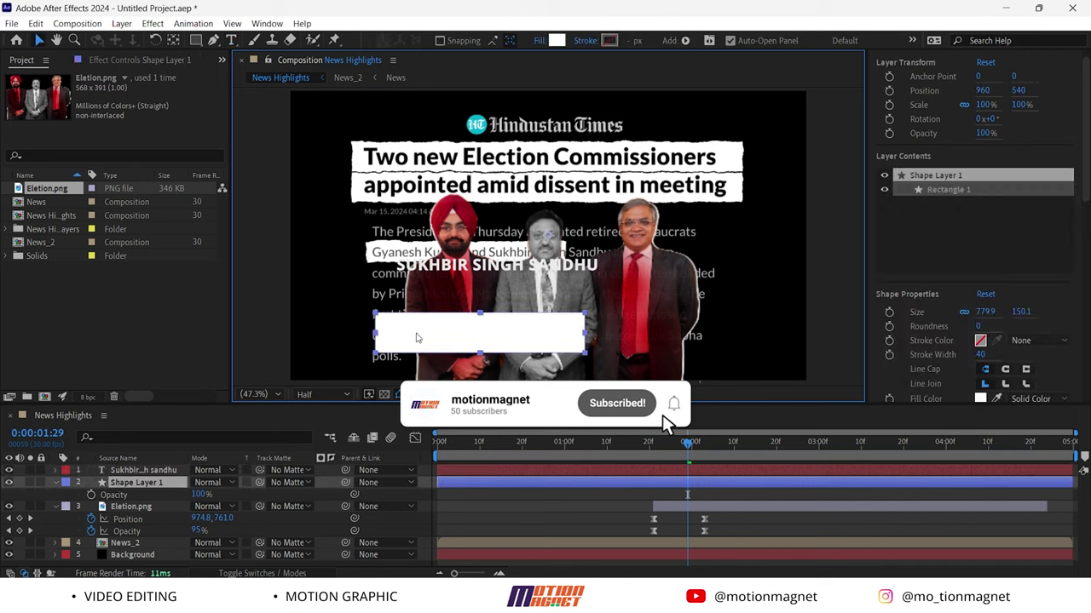
click(555, 40)
drag(512, 272, 555, 247)
click(686, 209)
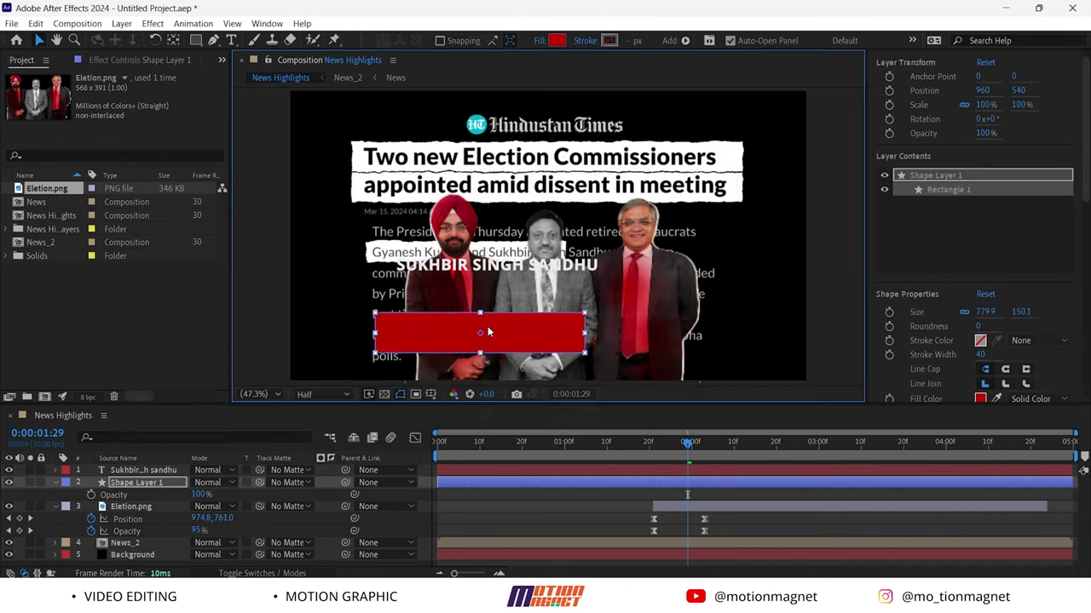
Move the name text onto the red bar and recentre the bar's anchor point
drag(496, 267, 481, 322)
click(479, 323)
key(ctrl+alt+Home)
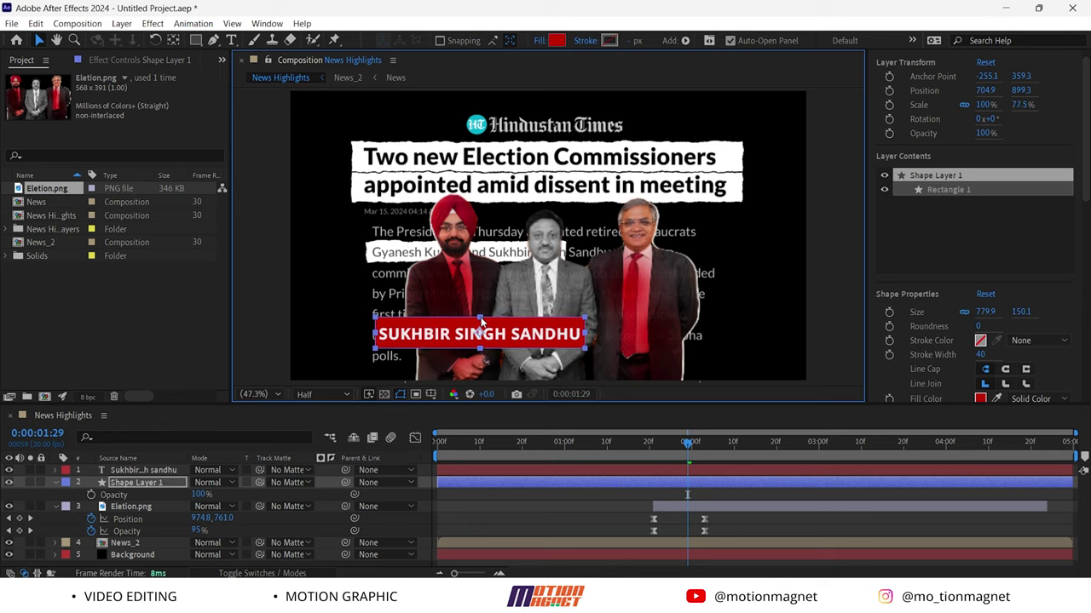
click(136, 470)
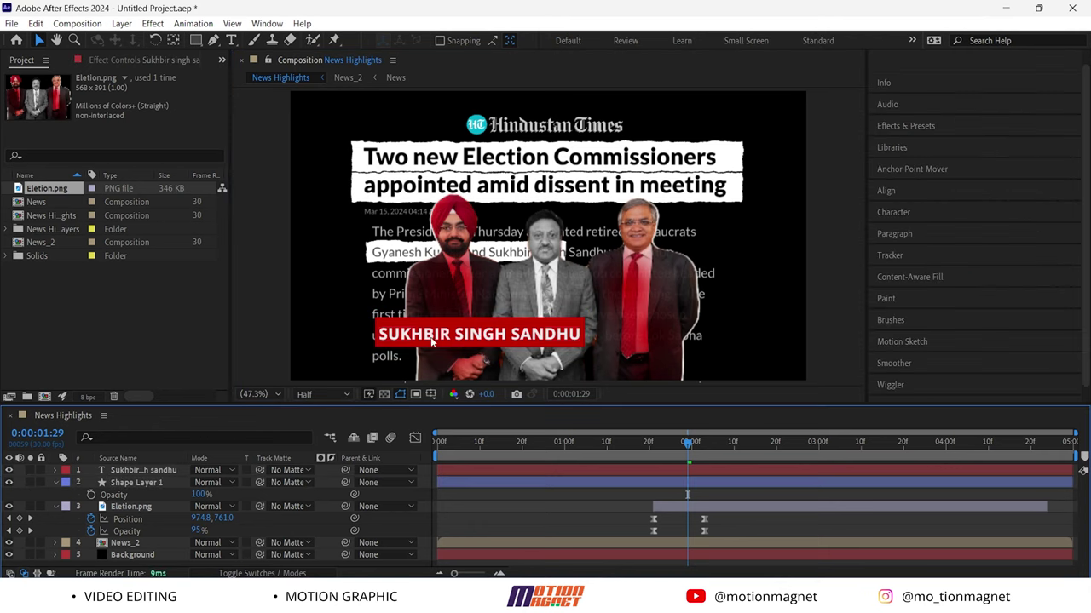
Duplicate the name text and red bar and move the copy over the right man's chest
click(136, 482)
key(ctrl+d)
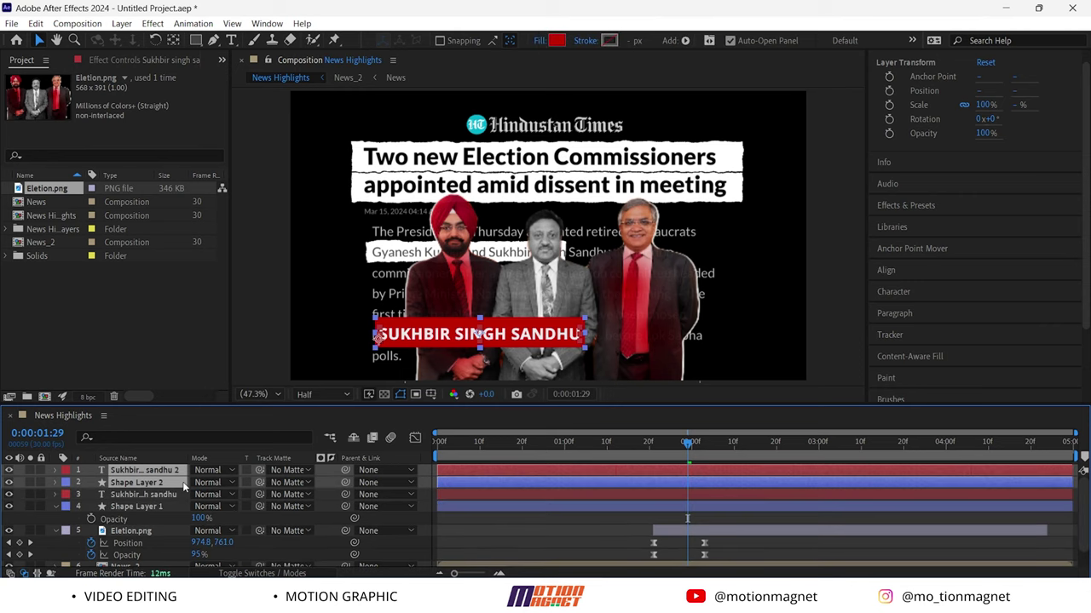
click(480, 334)
drag(575, 329, 647, 268)
click(736, 330)
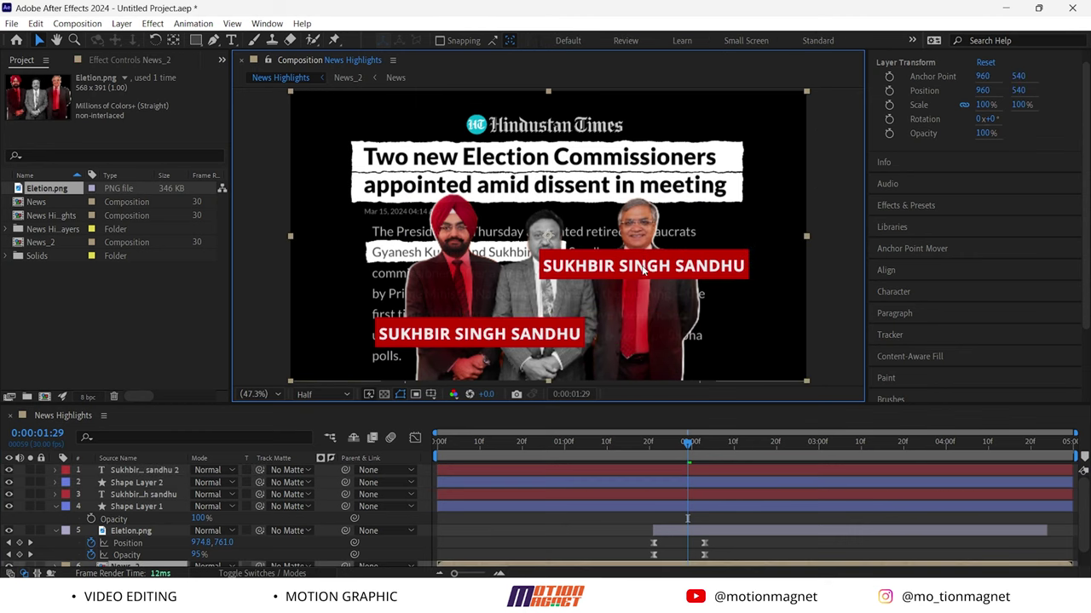
click(150, 470)
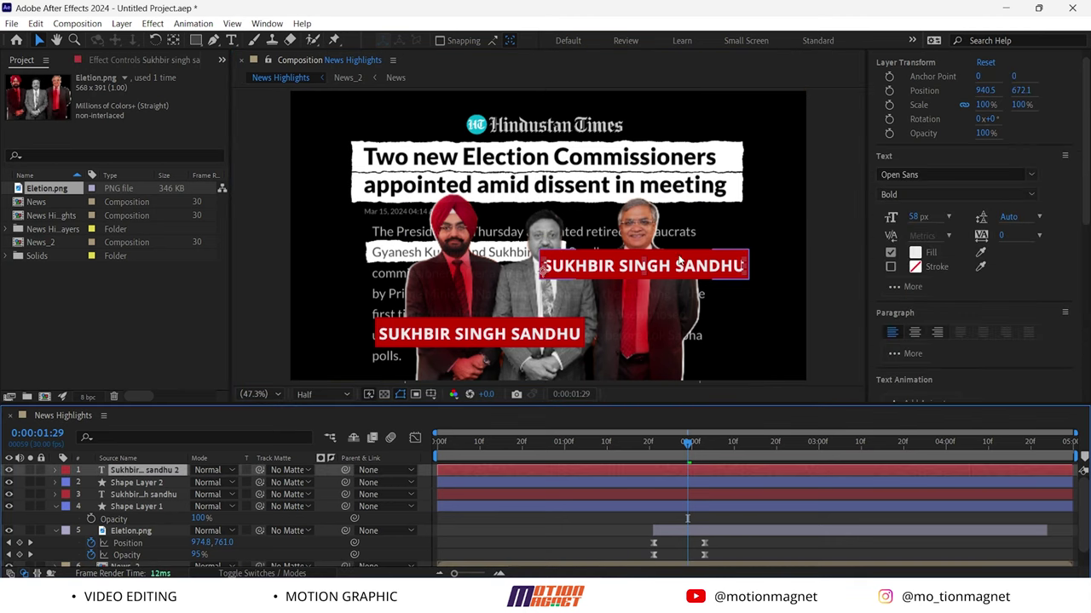
key(ctrl+t)
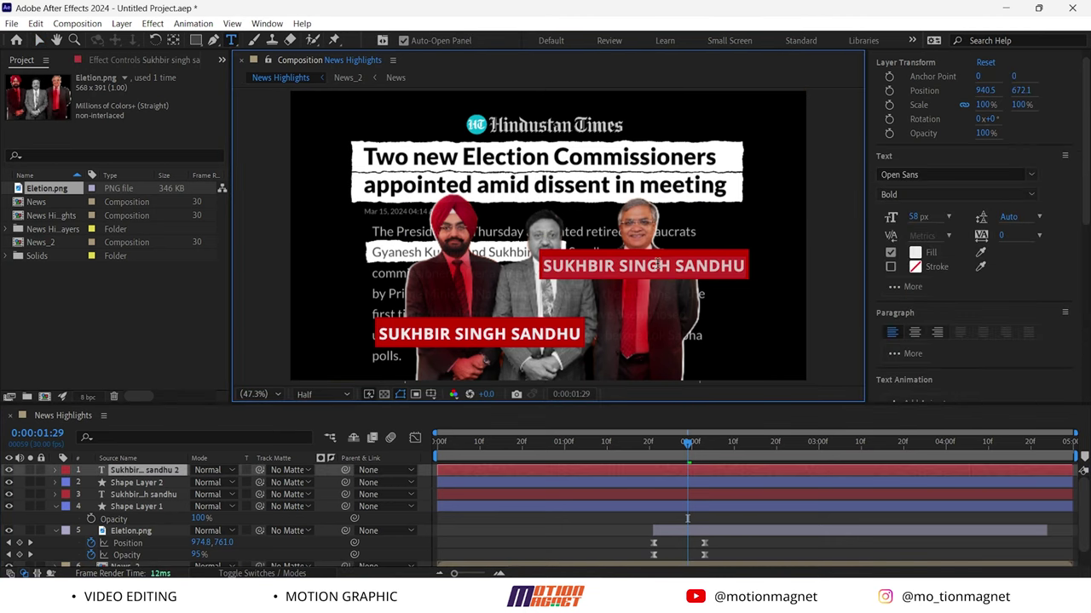
triple_click(656, 264)
text(Gyanes)
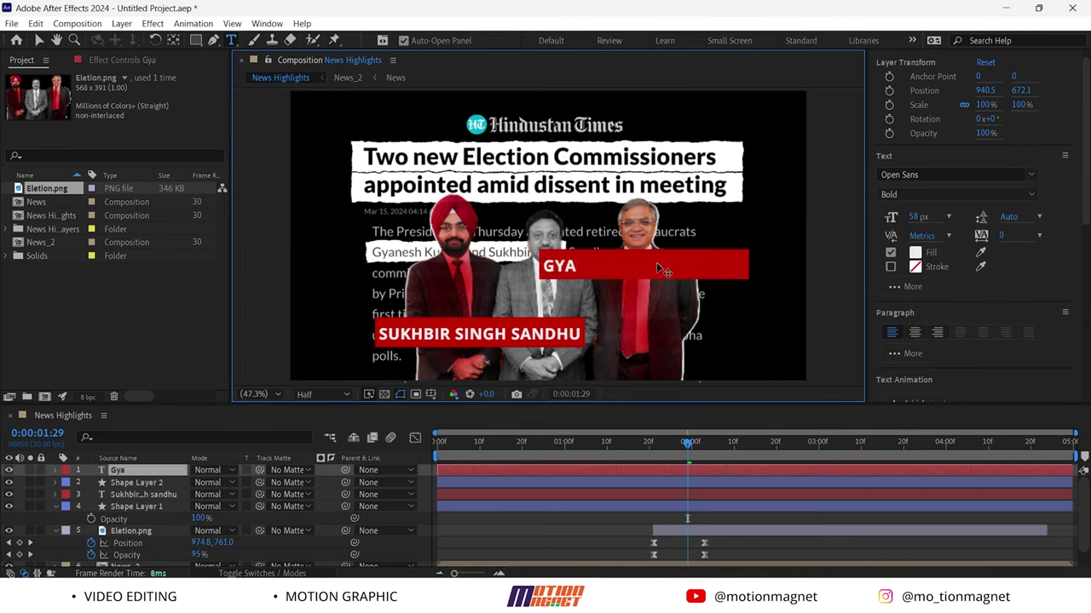
text(h kumar)
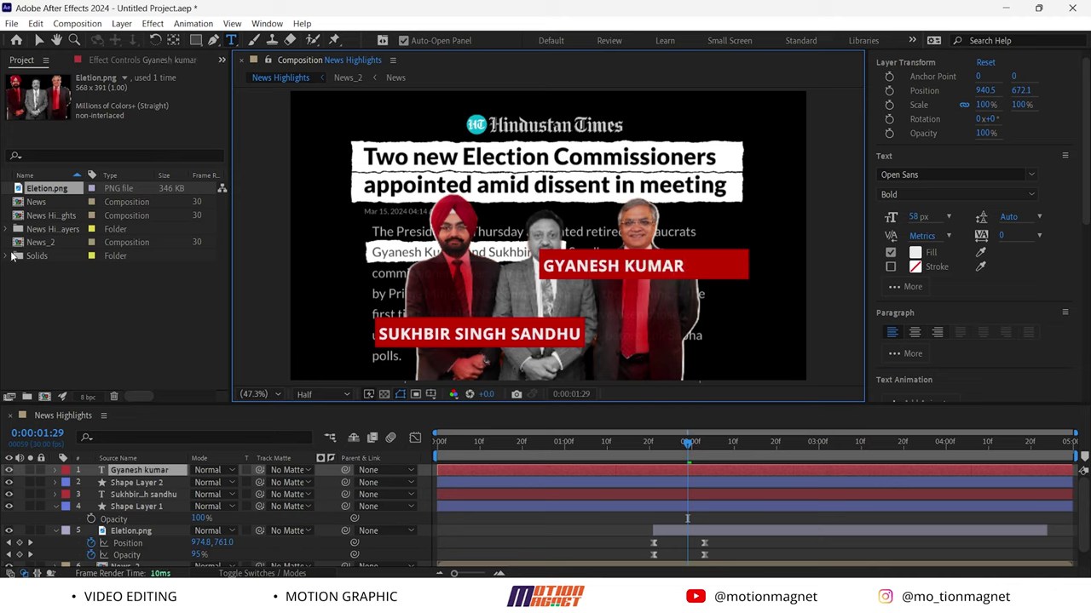
click(39, 40)
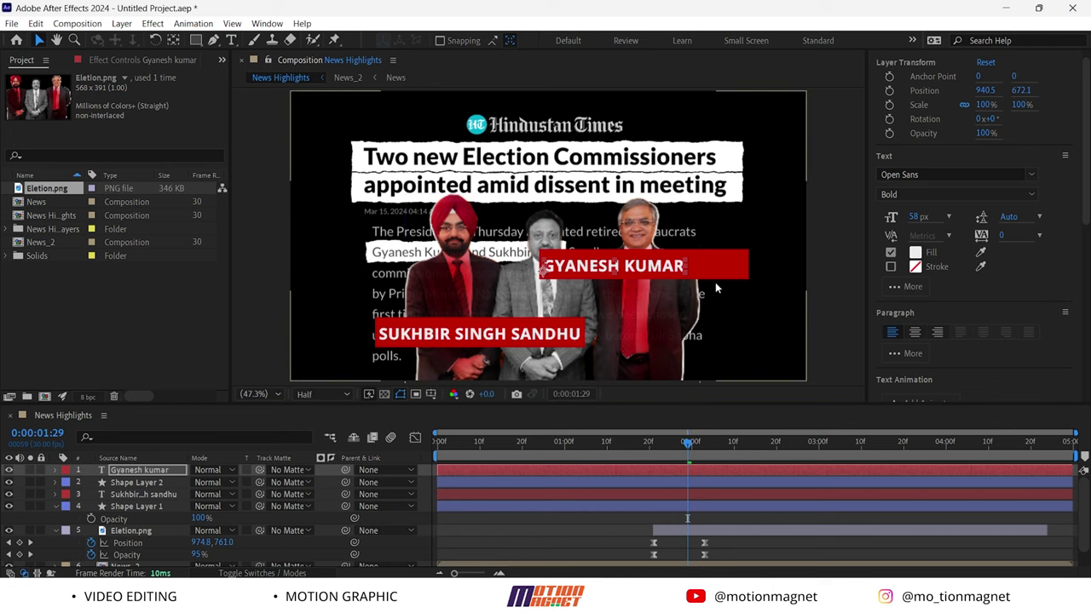
click(735, 270)
drag(749, 269, 691, 267)
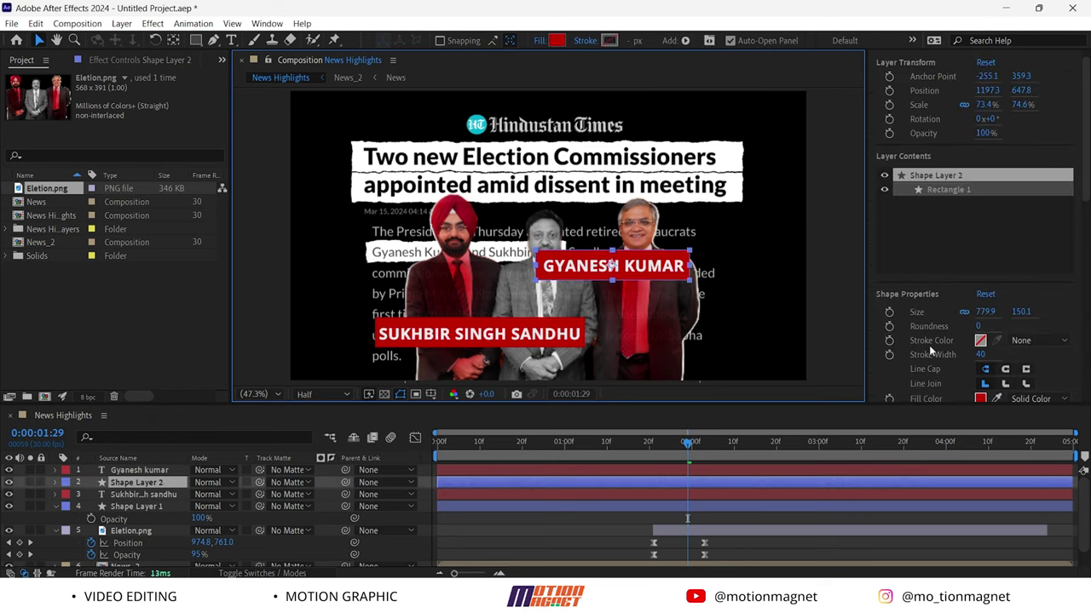
click(978, 326)
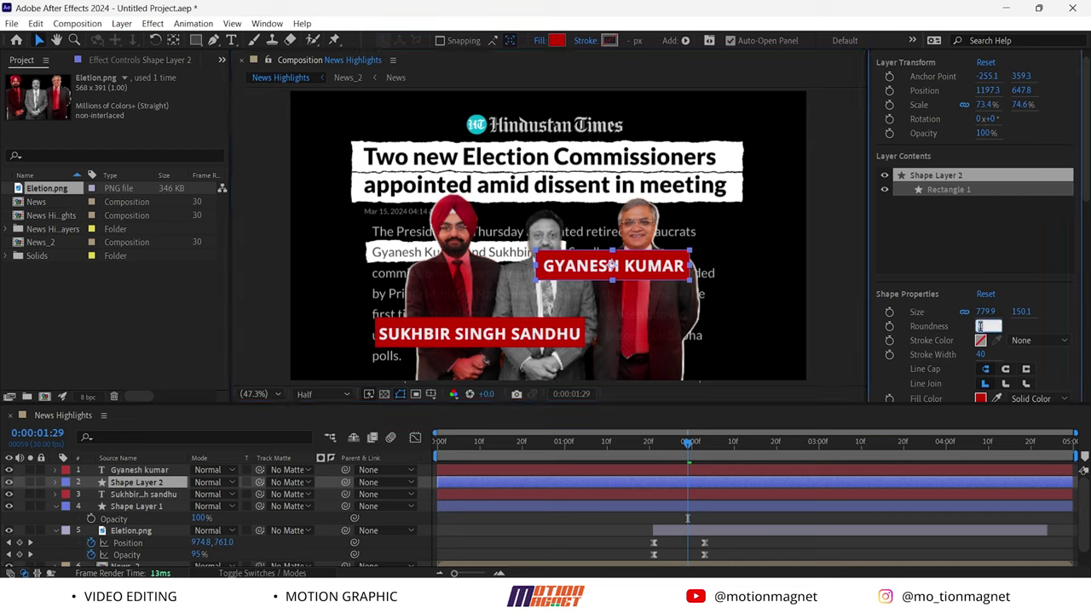
text(15)
key(Return)
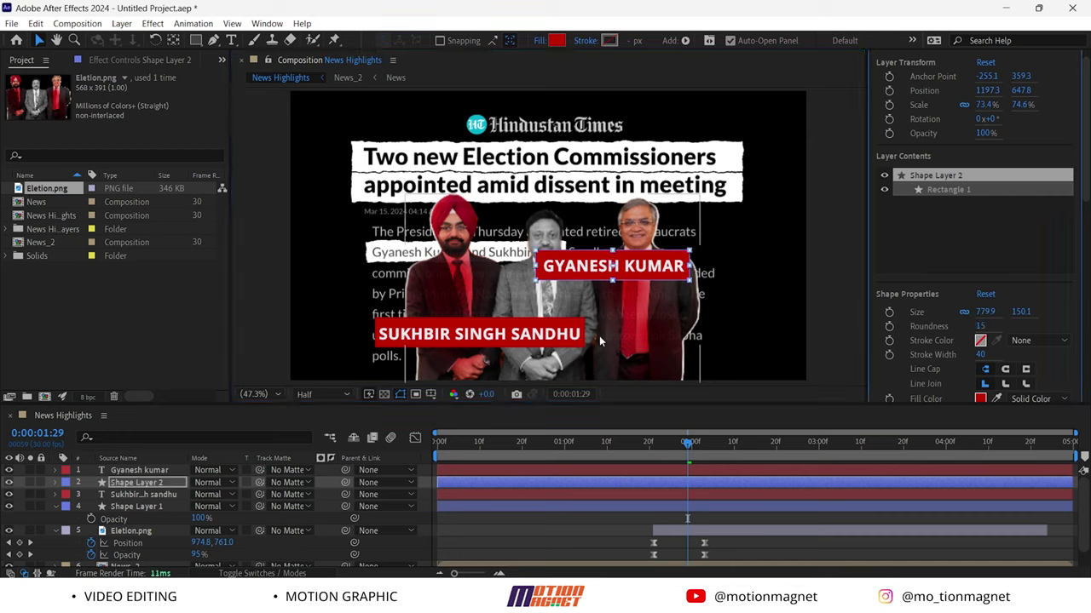
click(577, 328)
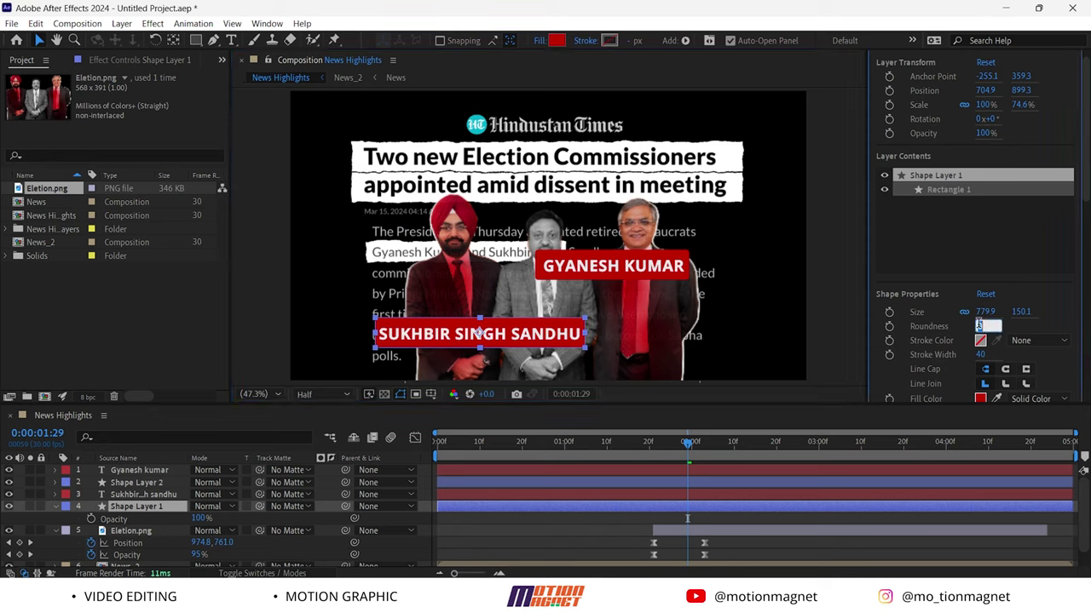
key(Return)
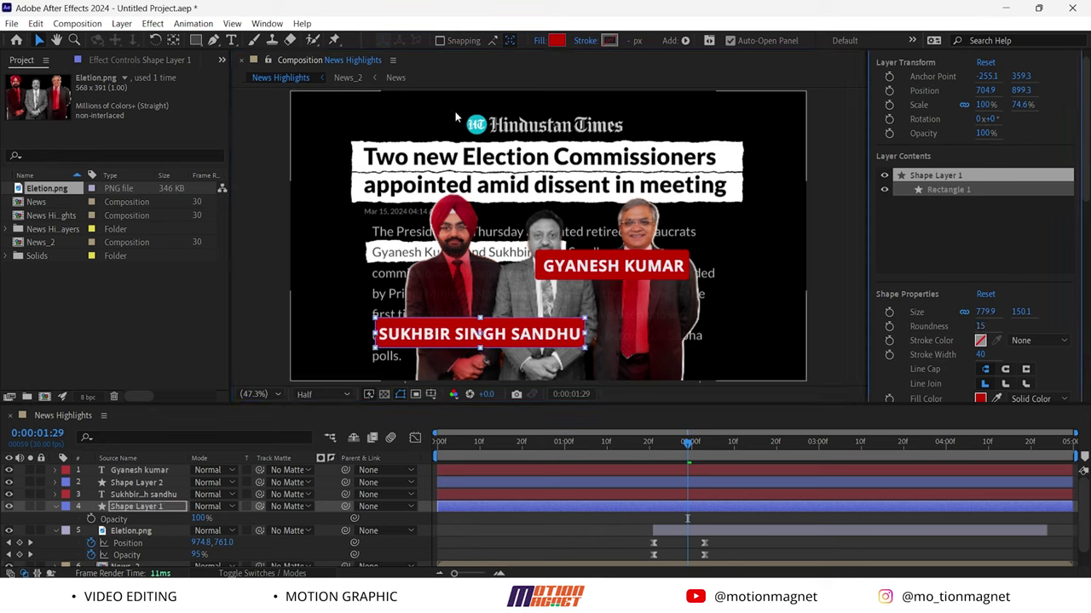
shift+click(143, 495)
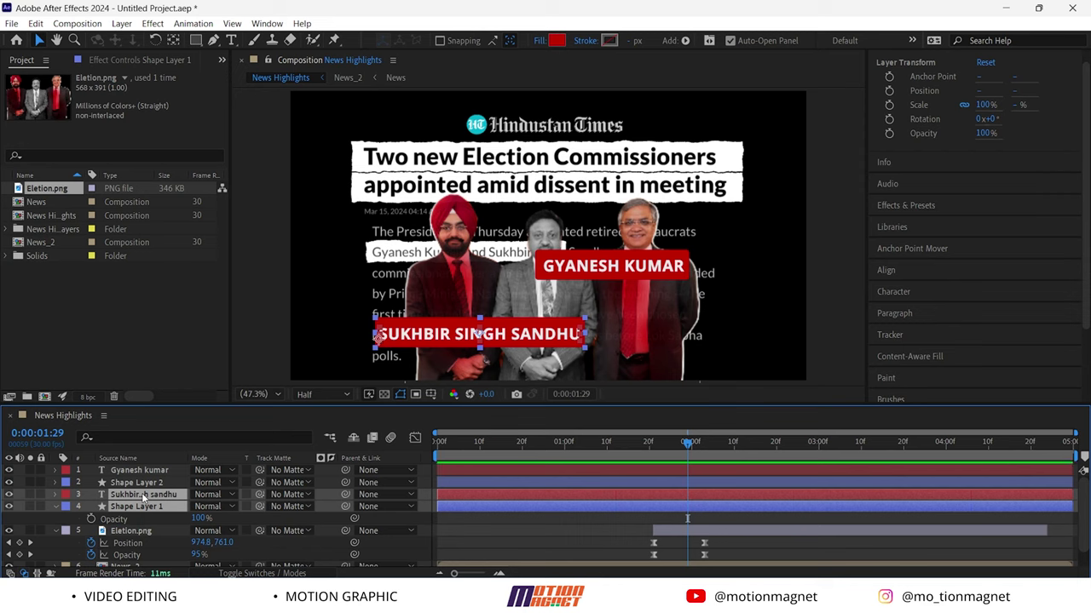
Pre-compose the SUKHBIR SINGH SANDHU text and bar into a Sukhbir comp
right_click(141, 492)
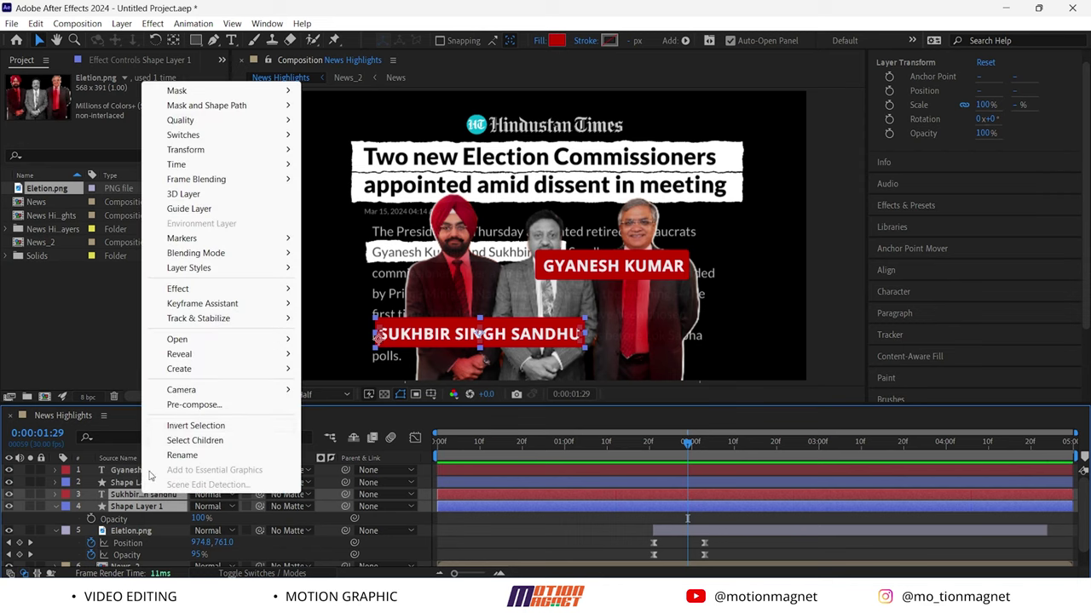
click(180, 407)
text(Sukhbir)
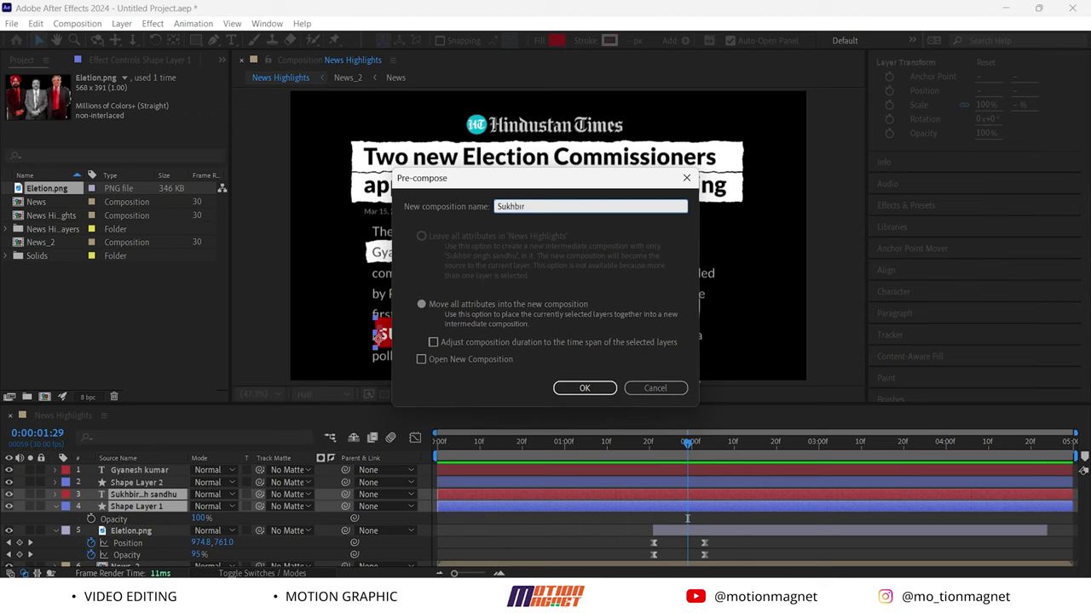
key(Return)
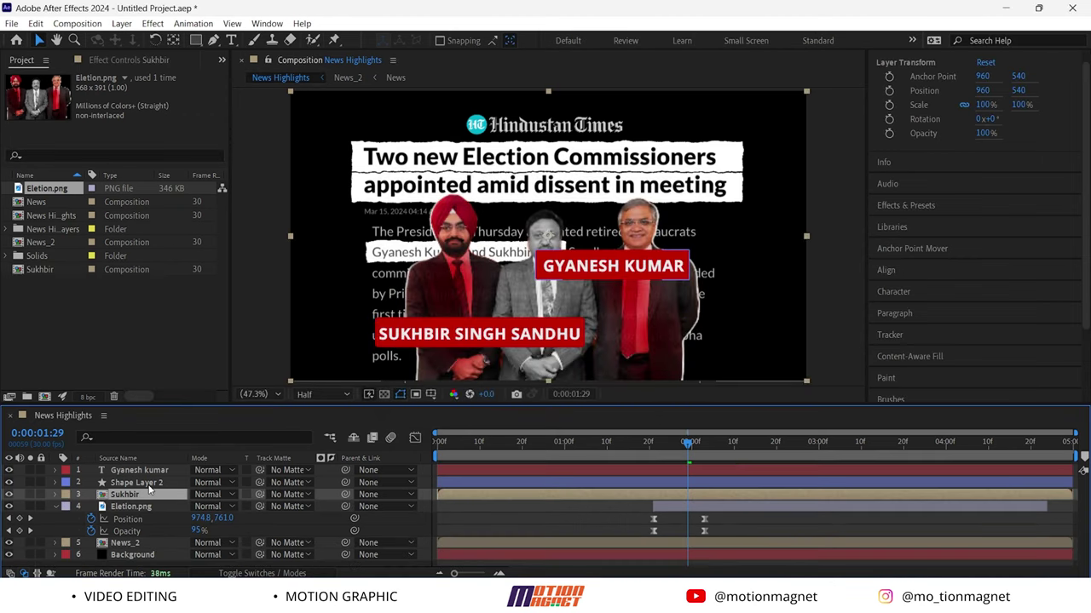
Pre-compose the GYANESH KUMAR text and bar into a Gyanesh comp
click(141, 483)
shift+click(146, 473)
right_click(147, 472)
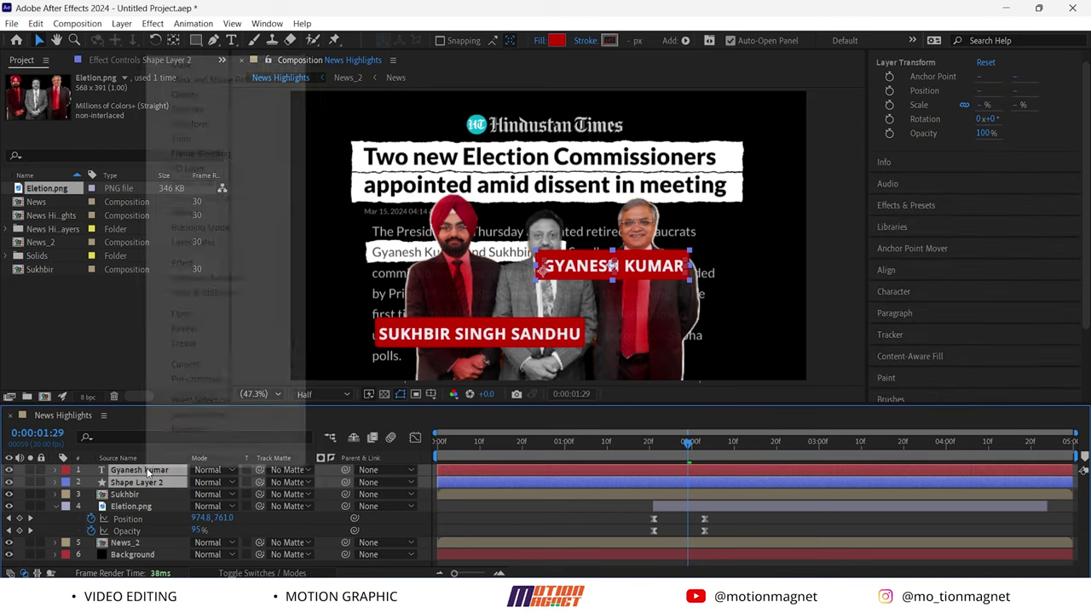
click(201, 380)
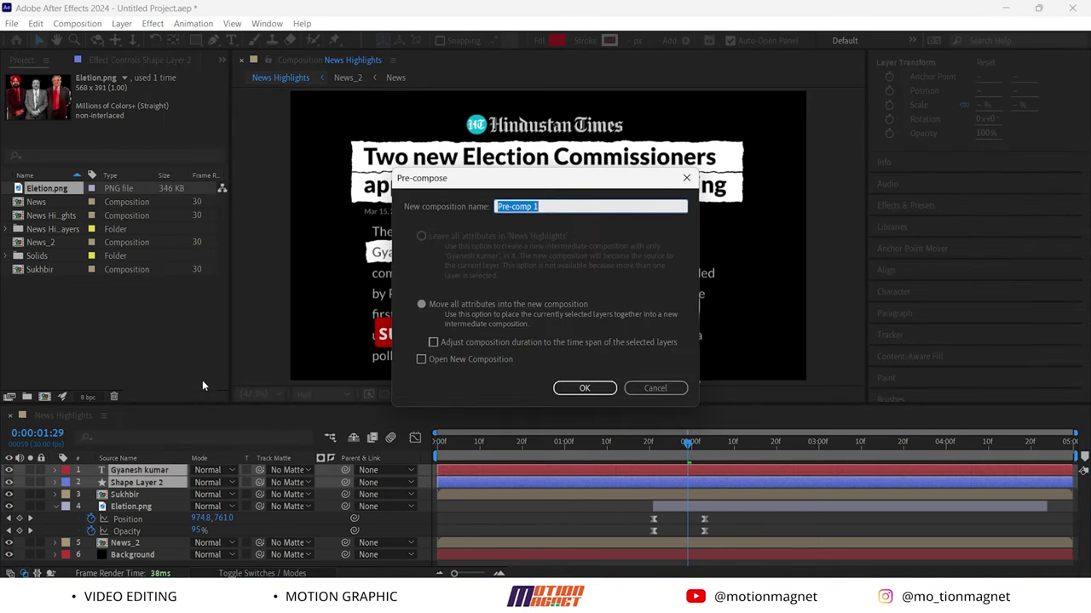
text(Gyanesh)
key(Return)
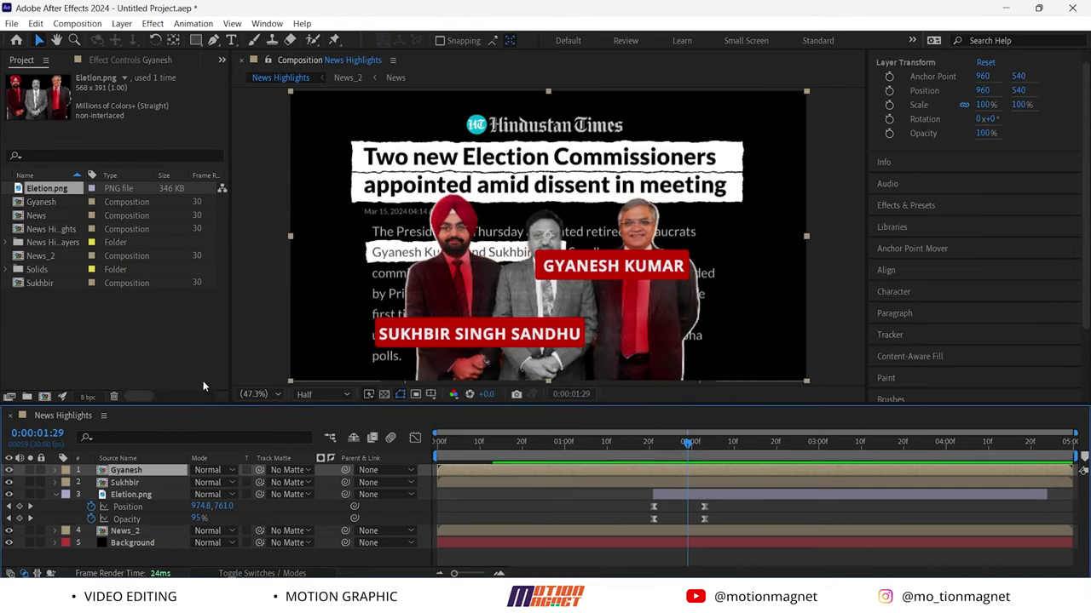
Place the Gyanesh label under its commissioner, nudged up, and move the Sukhbir label left
drag(615, 266, 687, 336)
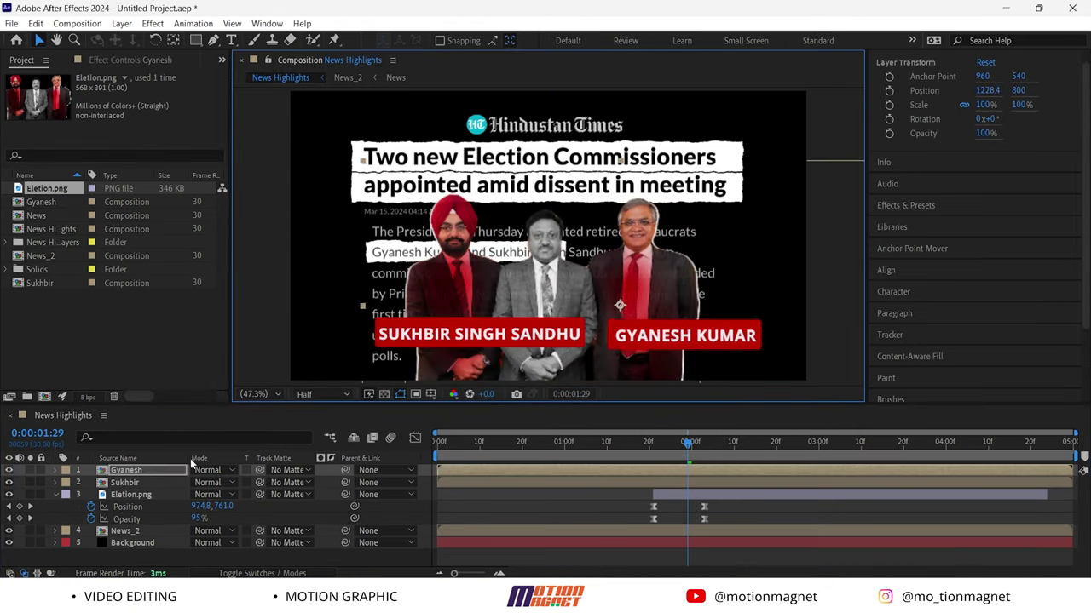
drag(487, 354, 462, 351)
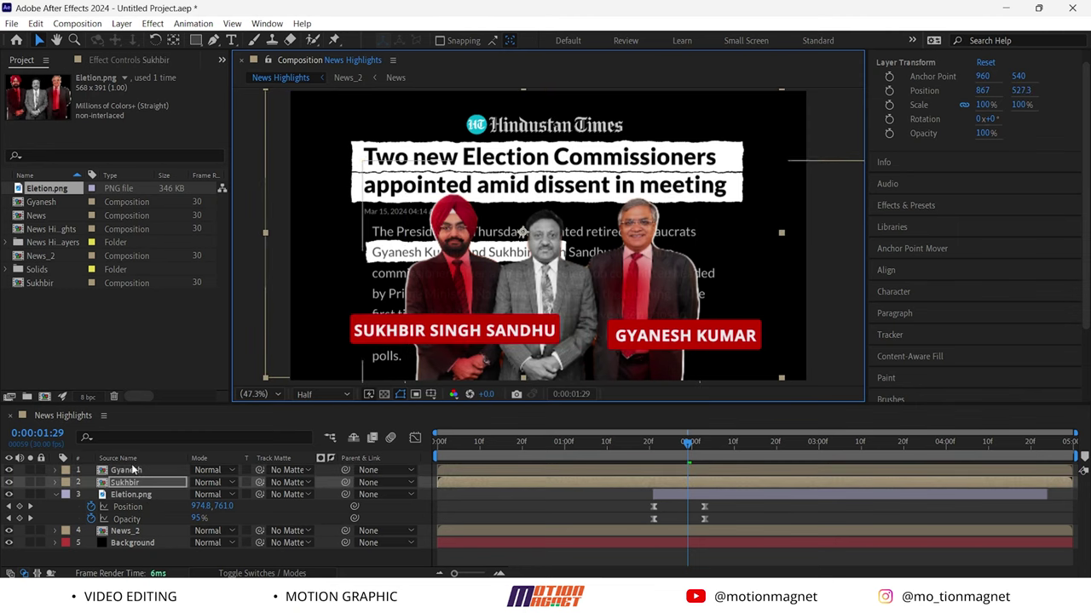
click(127, 470)
key(shift+Up)
key(shift+Up)
key(shift+Up)
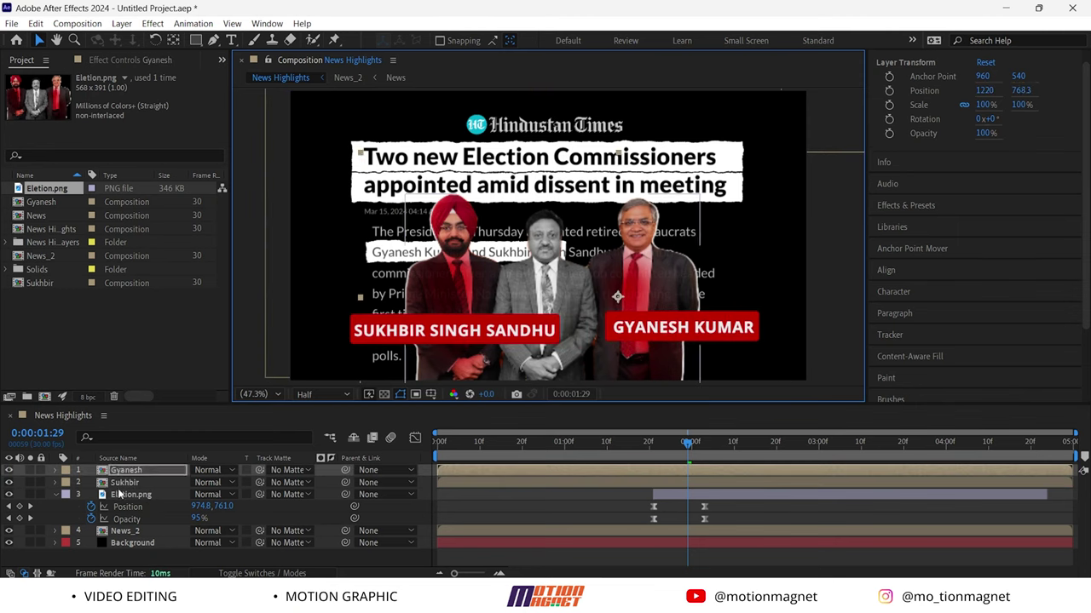
click(123, 482)
click(195, 40)
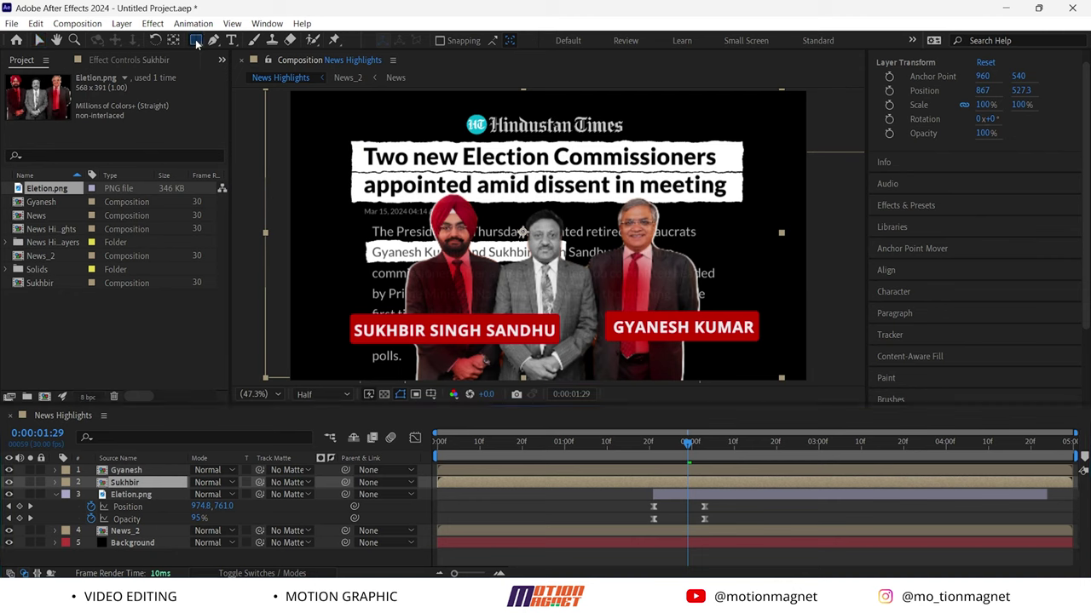
Keyframe a rectangle mask on the left name label, collapsed at first and full width at 0:00:02:07
drag(339, 301, 568, 357)
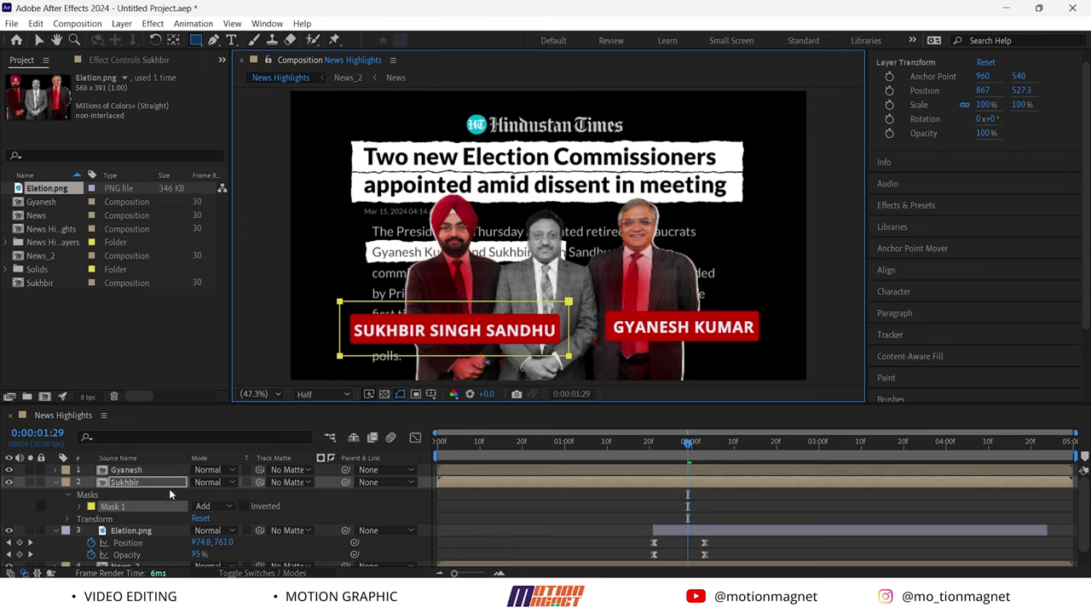
key(m)
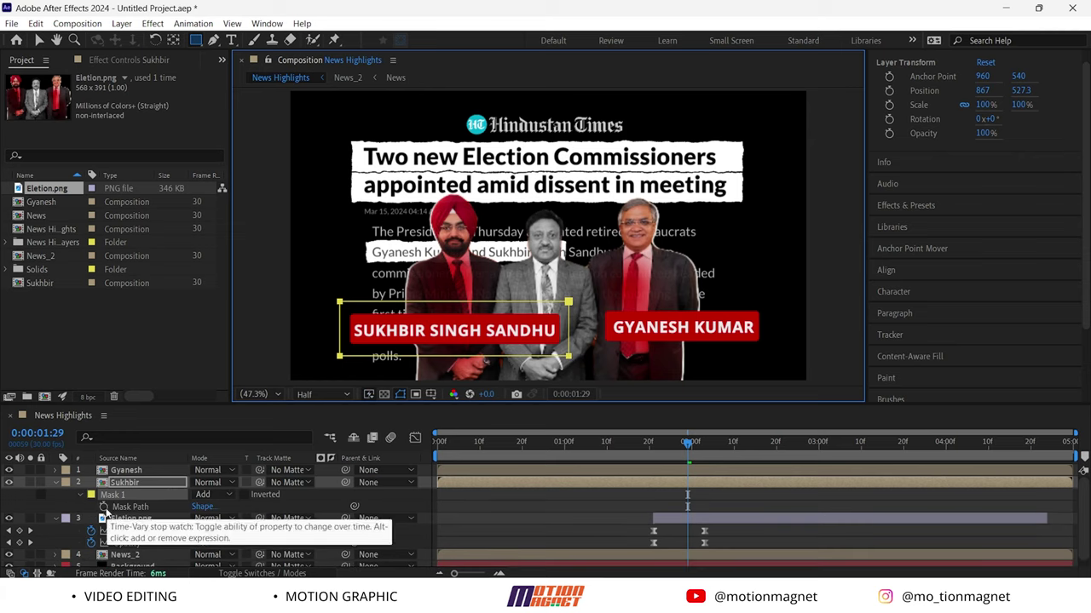
click(103, 507)
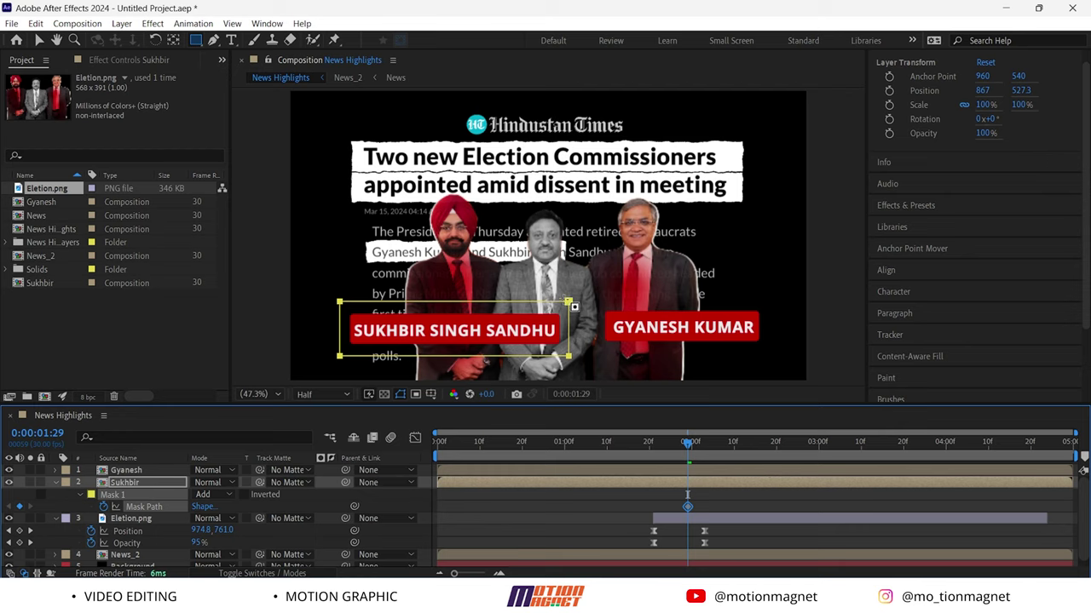
key(v)
double_click(569, 303)
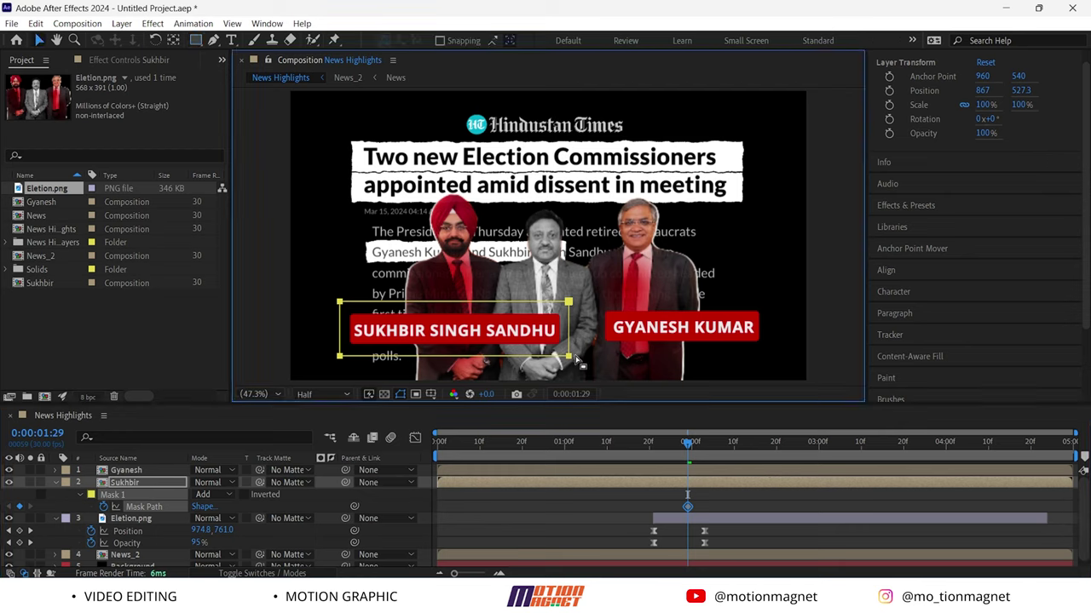
key(Return)
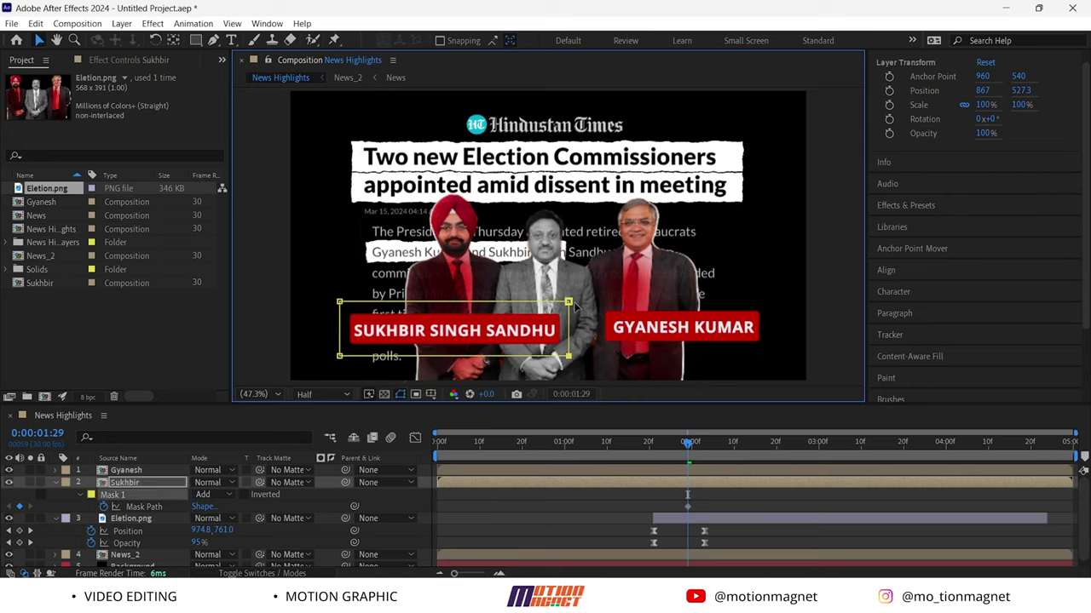
drag(569, 304, 342, 301)
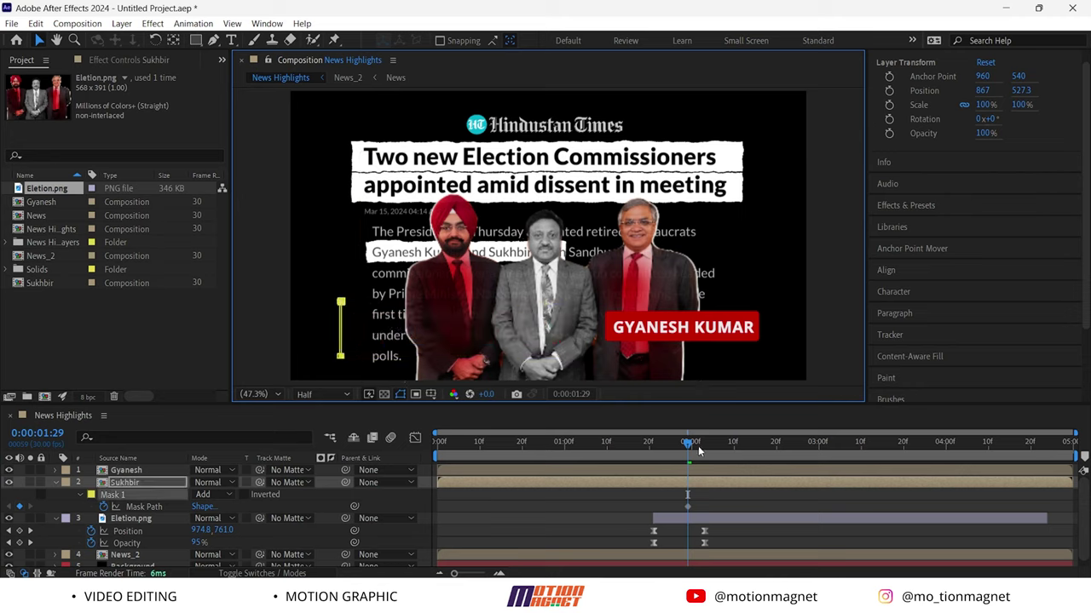
drag(693, 446, 721, 443)
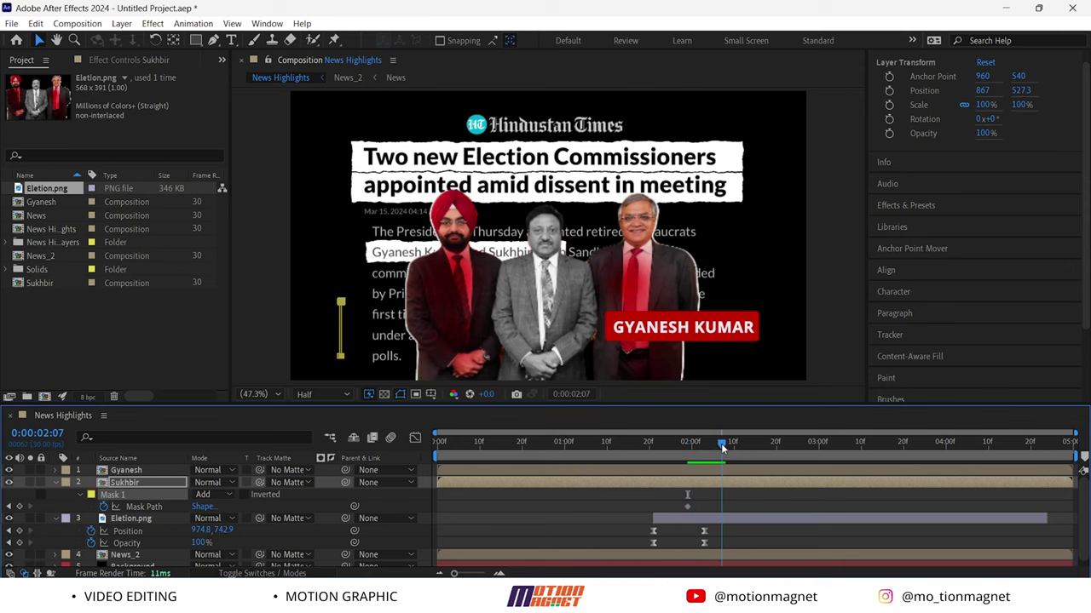
drag(343, 305, 567, 307)
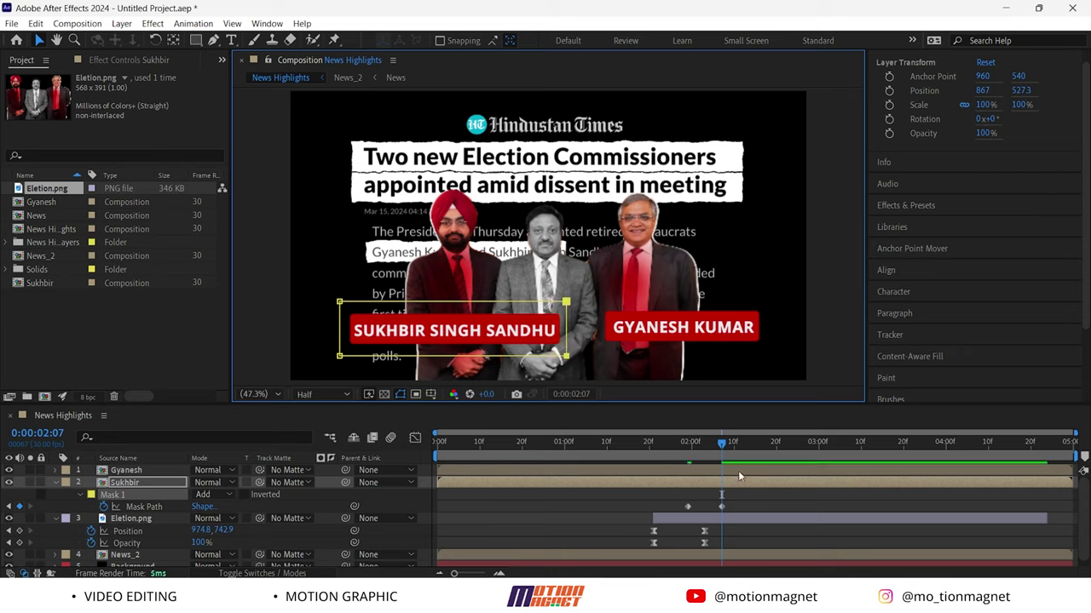
Keyframe a rectangle mask on the right name label from collapsed to full width at 0:00:02:17
click(139, 470)
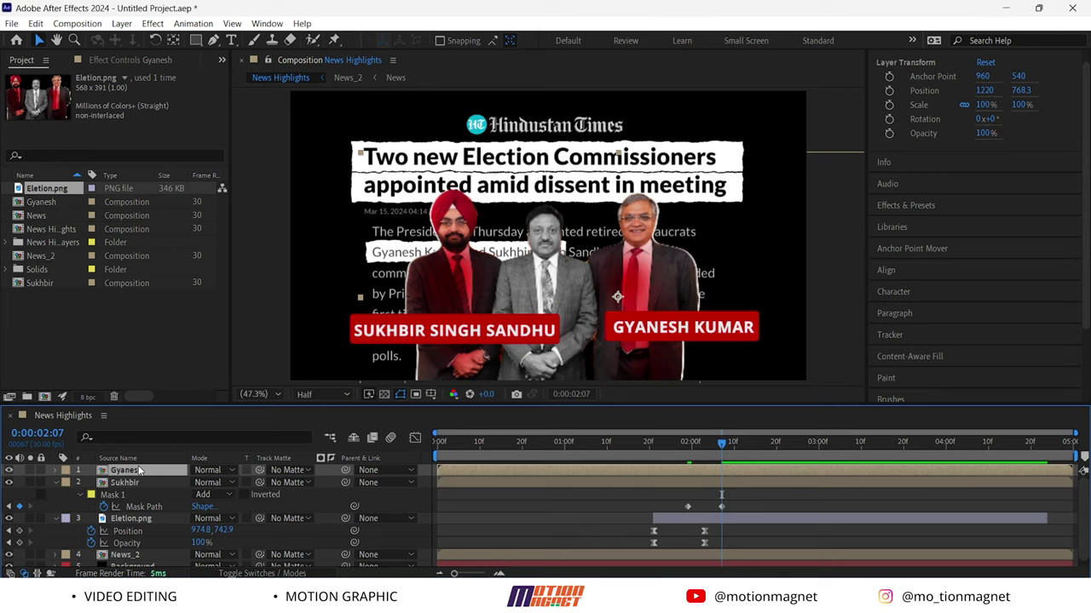
click(121, 484)
key(q)
click(127, 474)
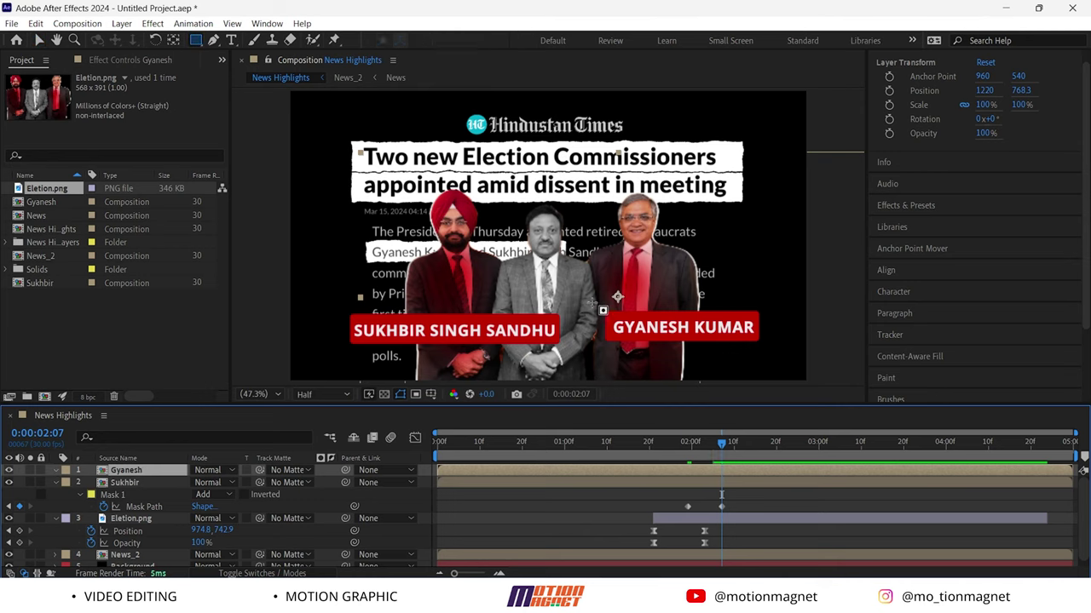
drag(591, 302, 767, 349)
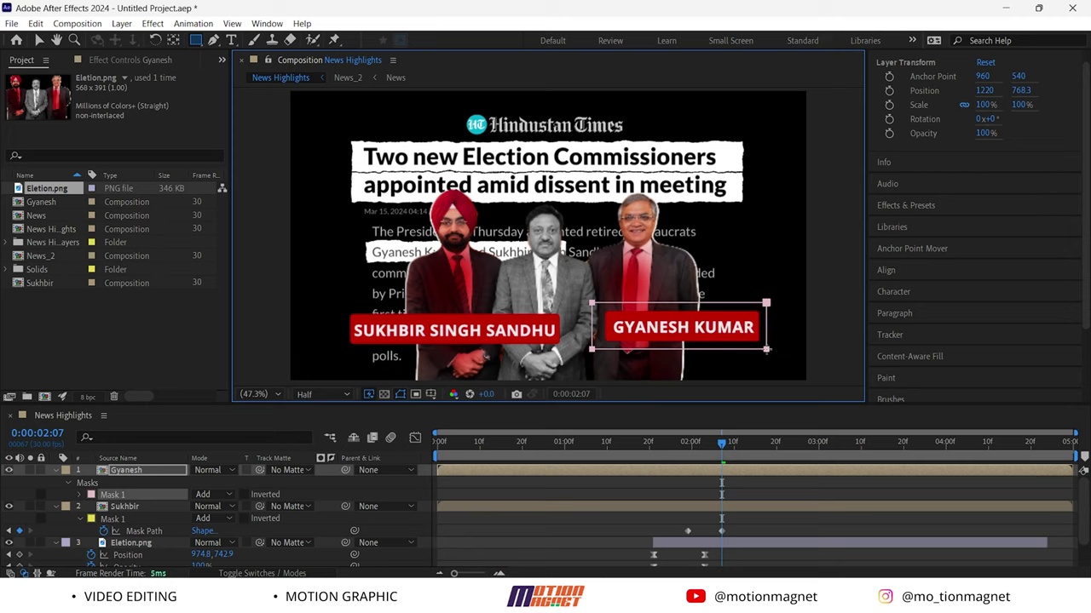
key(m)
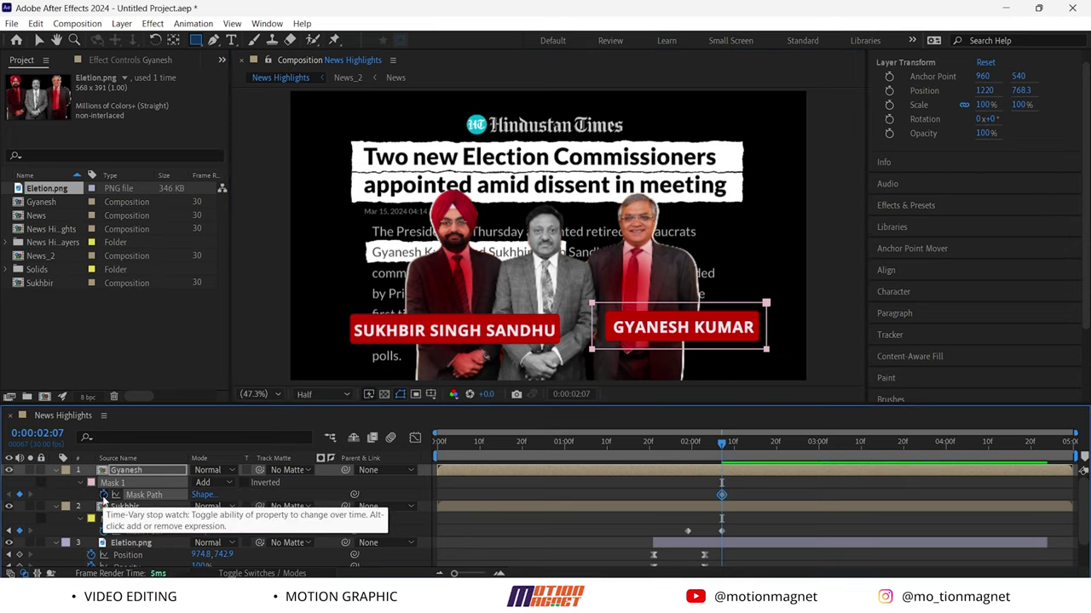
click(103, 494)
key(v)
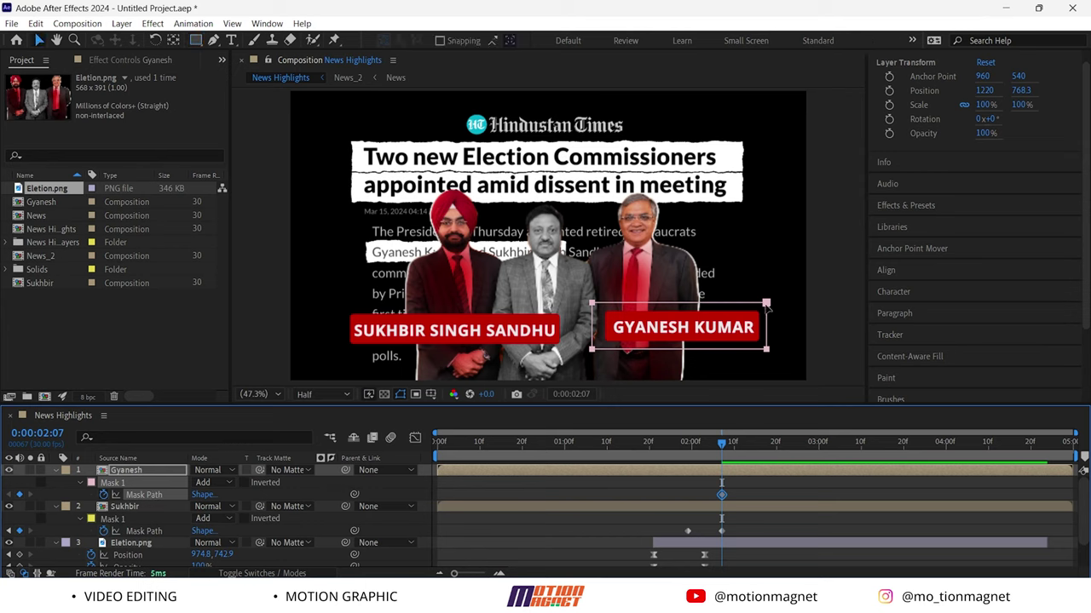
click(767, 305)
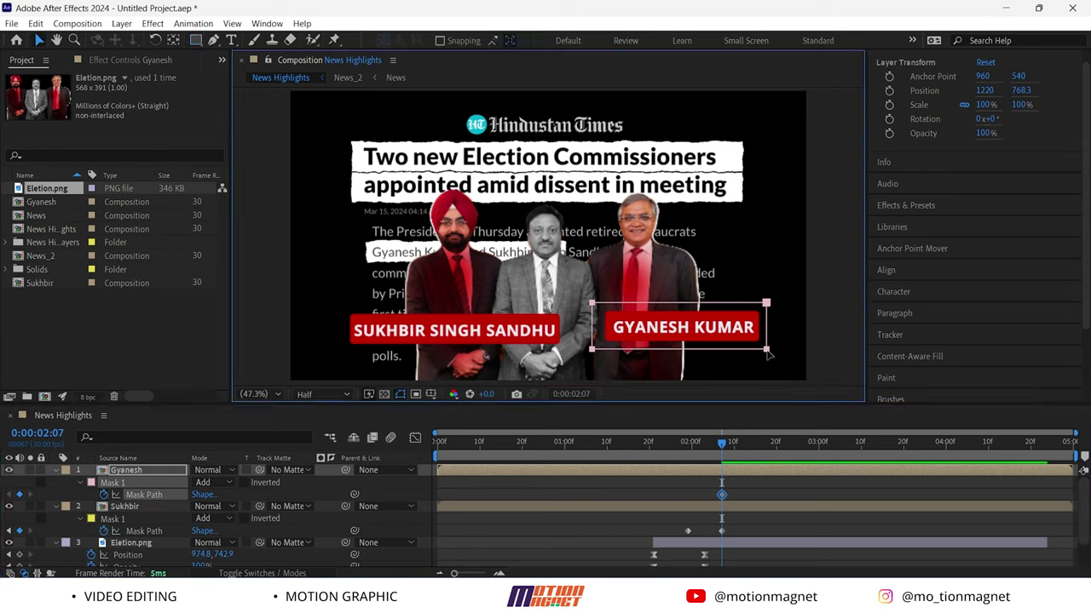
click(769, 340)
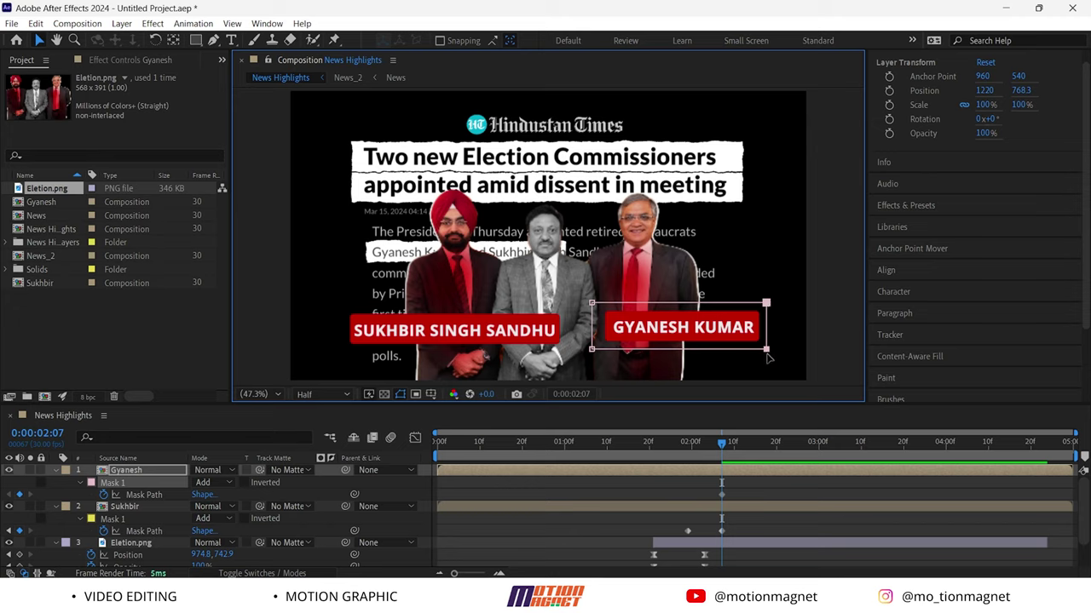
drag(766, 351, 592, 351)
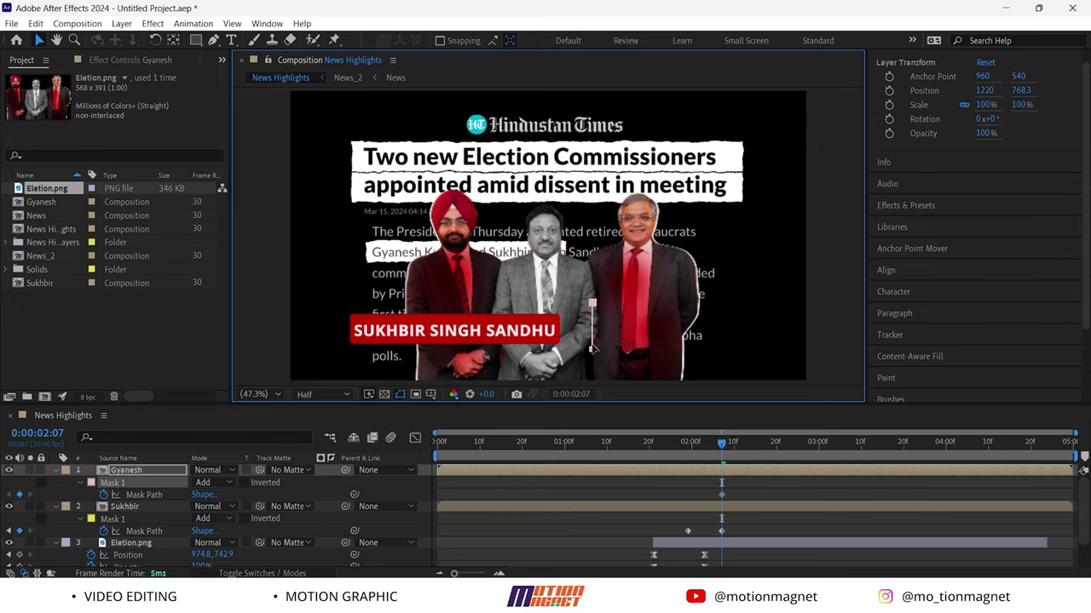
drag(721, 445, 764, 439)
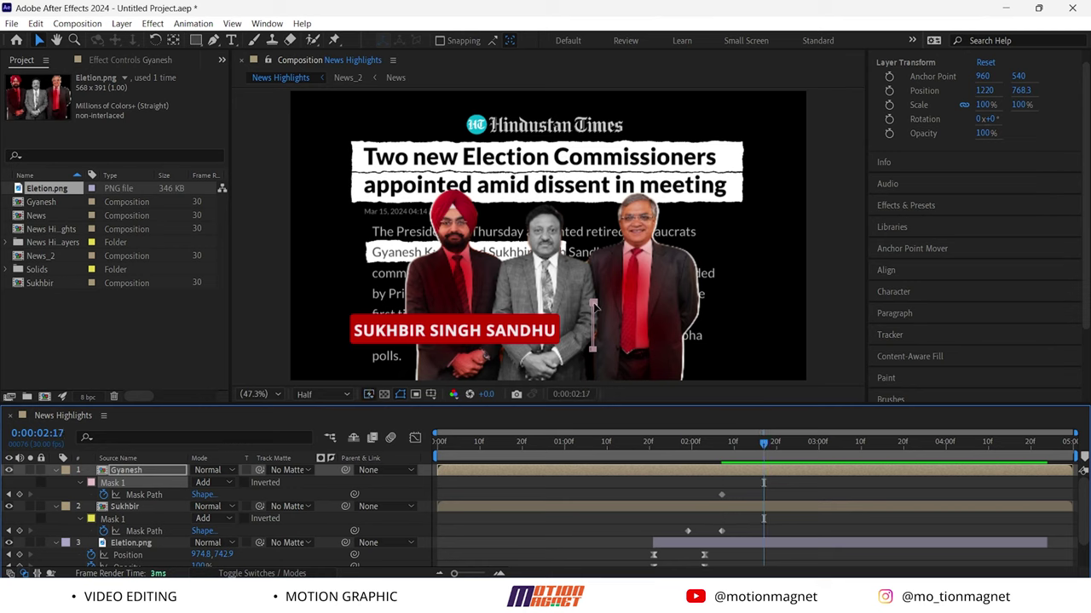
drag(594, 307, 769, 312)
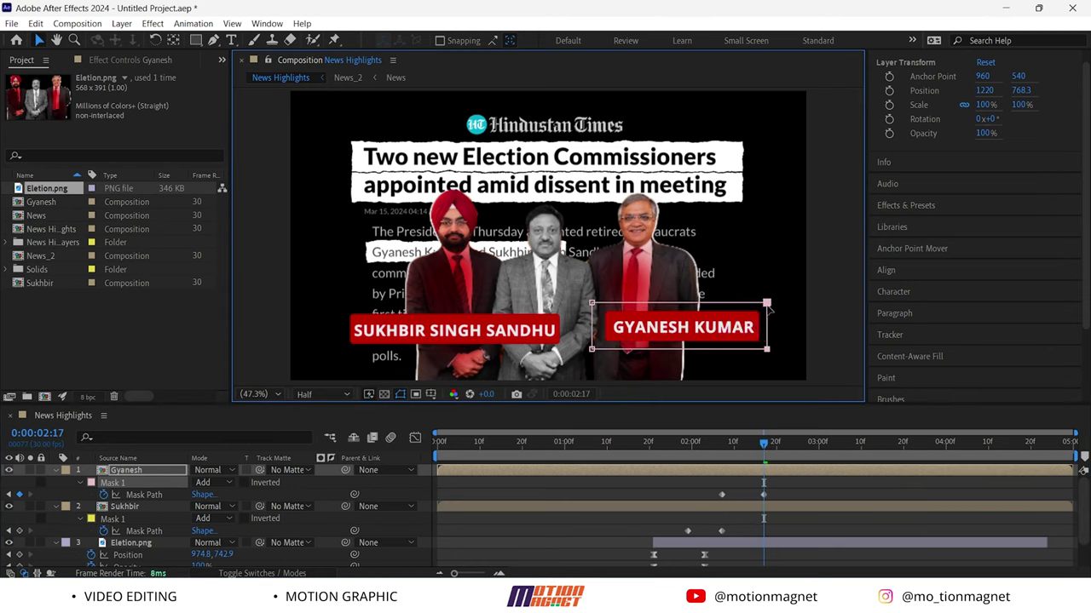
Align the right label's mask keyframes with the left's and Easy Ease all four keyframes
drag(783, 499, 690, 498)
drag(762, 449, 722, 449)
click(739, 494)
click(722, 494)
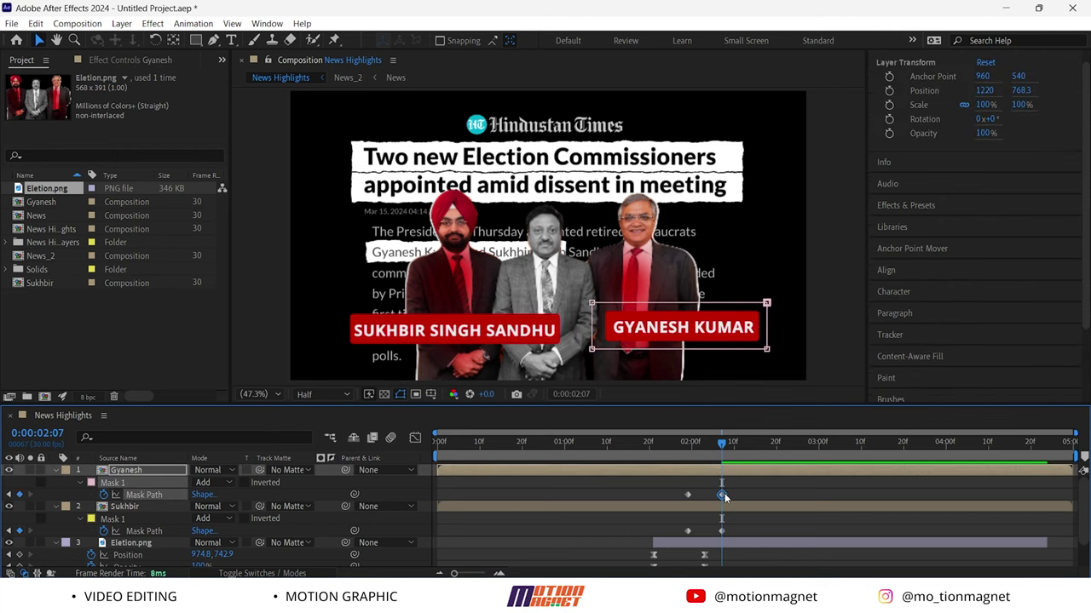
drag(744, 543, 644, 488)
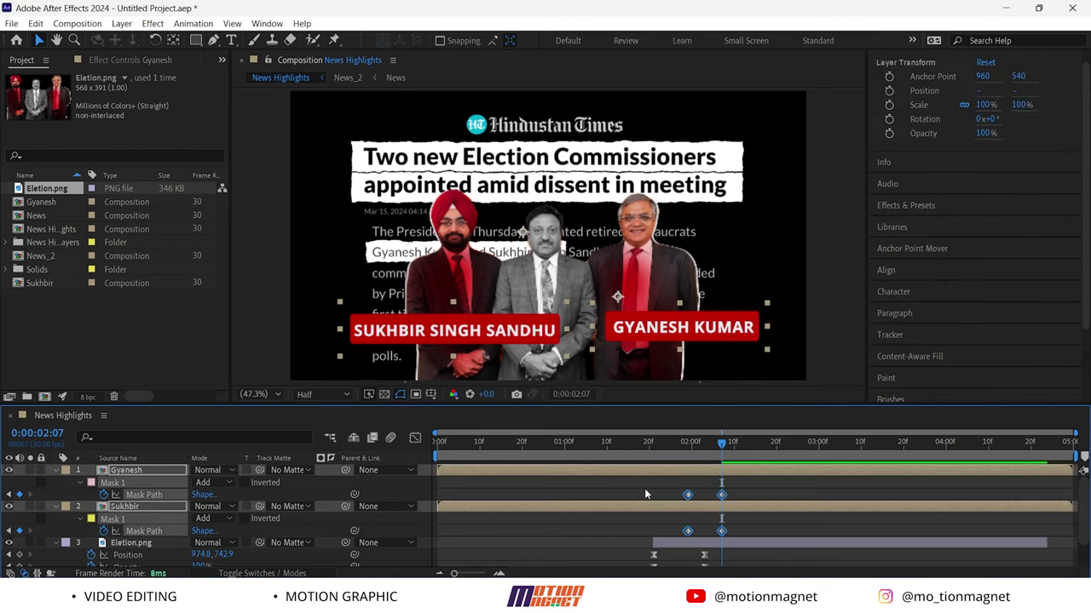
key(F9)
Inspect the mask easing in the speed graph and scrub through the label wipe-on
click(415, 437)
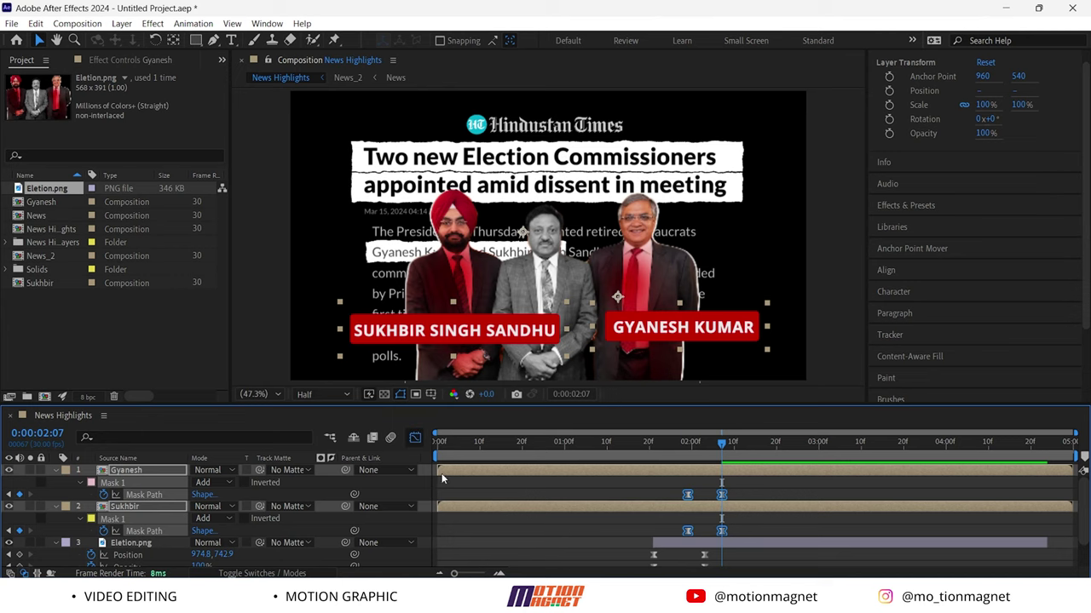
click(717, 541)
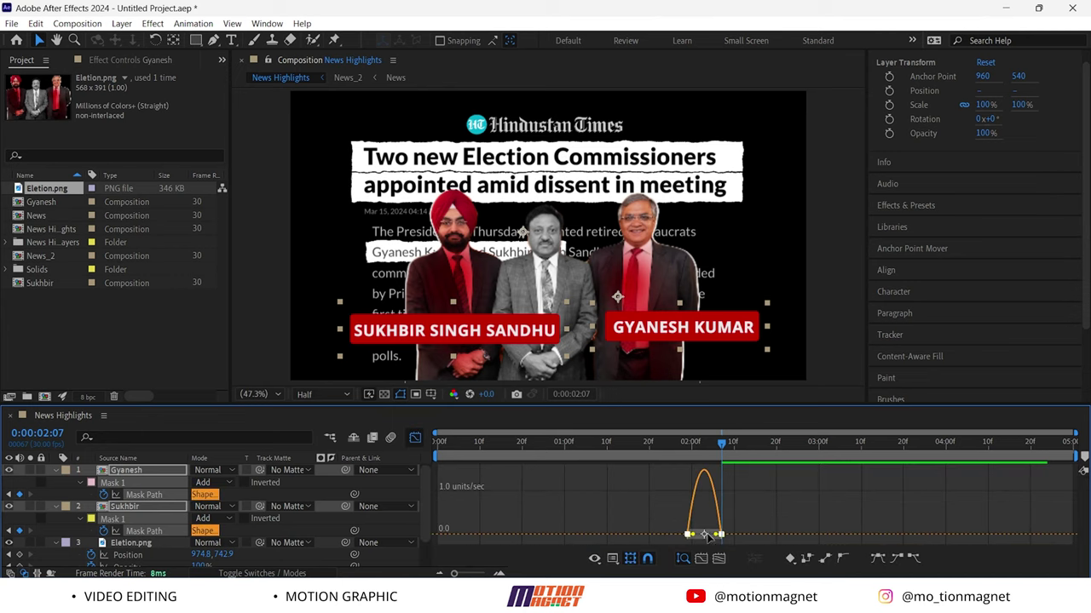
click(414, 438)
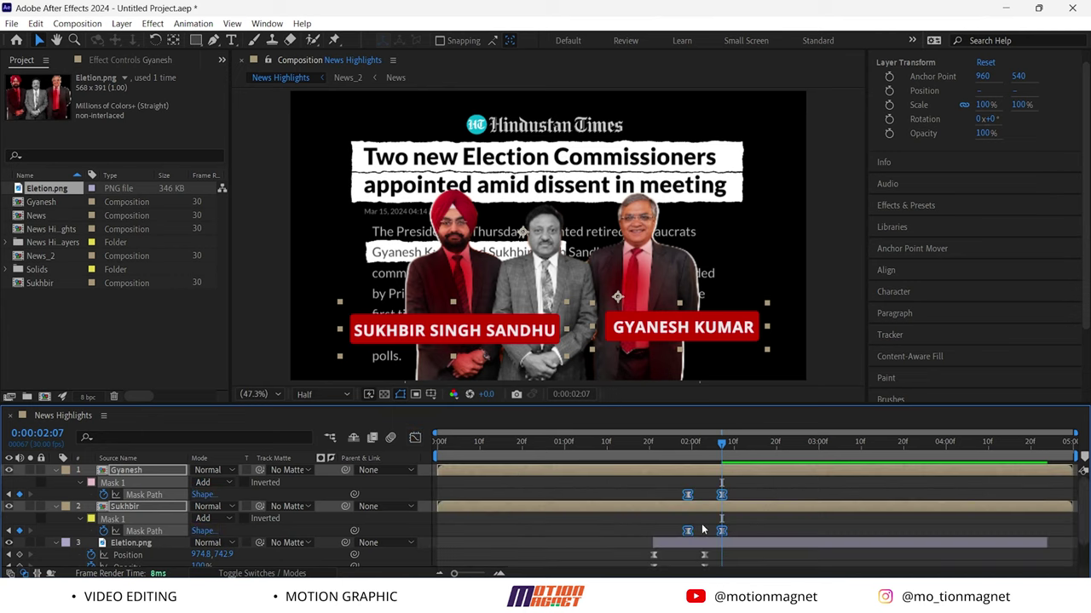
drag(717, 443, 641, 443)
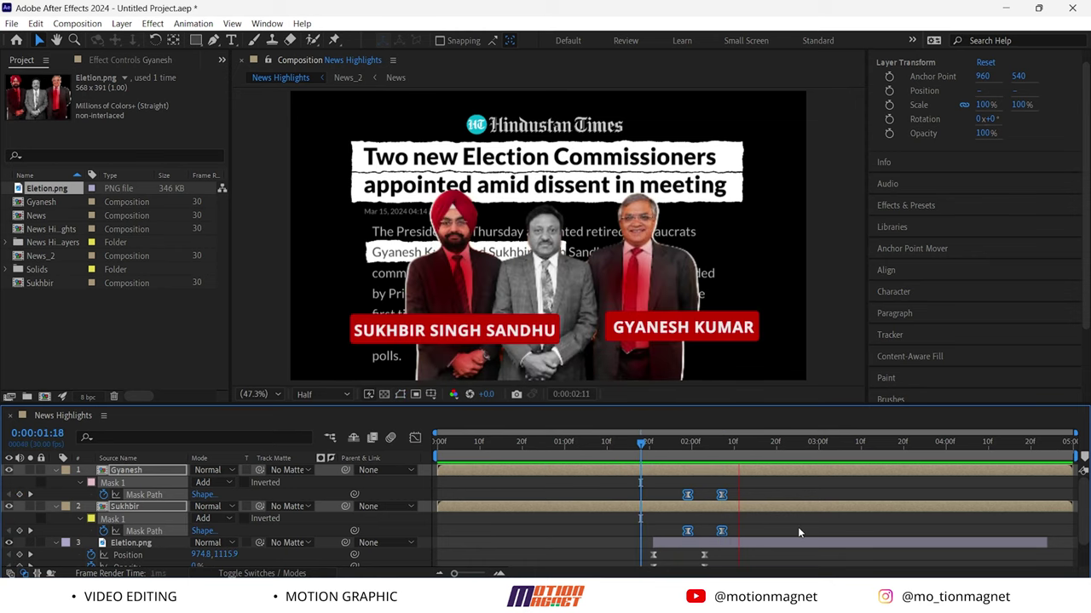
drag(775, 449, 703, 458)
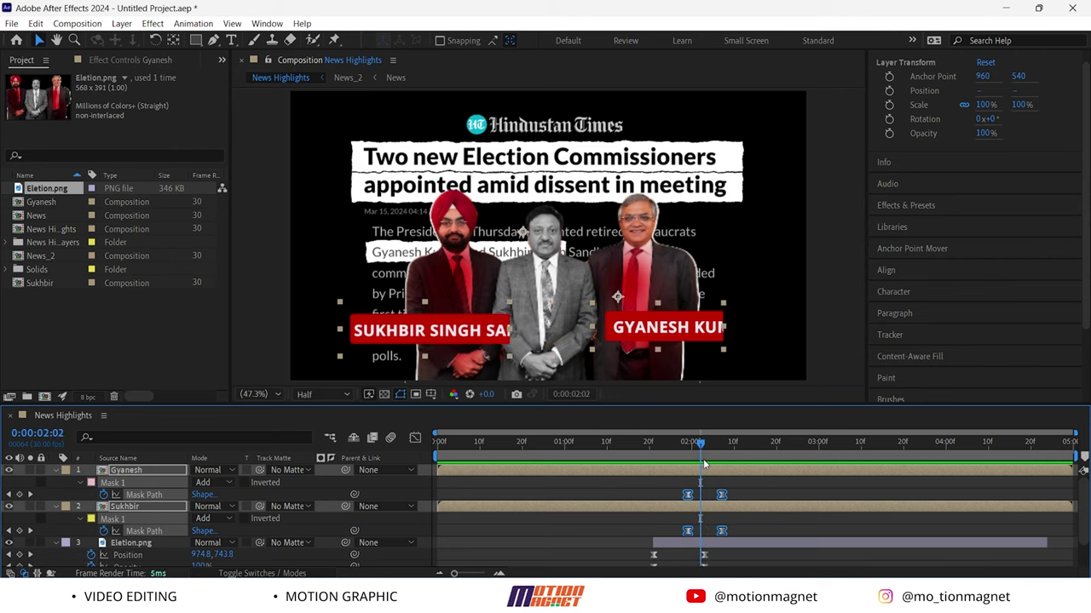
click(754, 530)
Shift the later Mask Path keyframe slightly later, limit the work area to 3 seconds and preview
drag(714, 496, 729, 531)
click(743, 539)
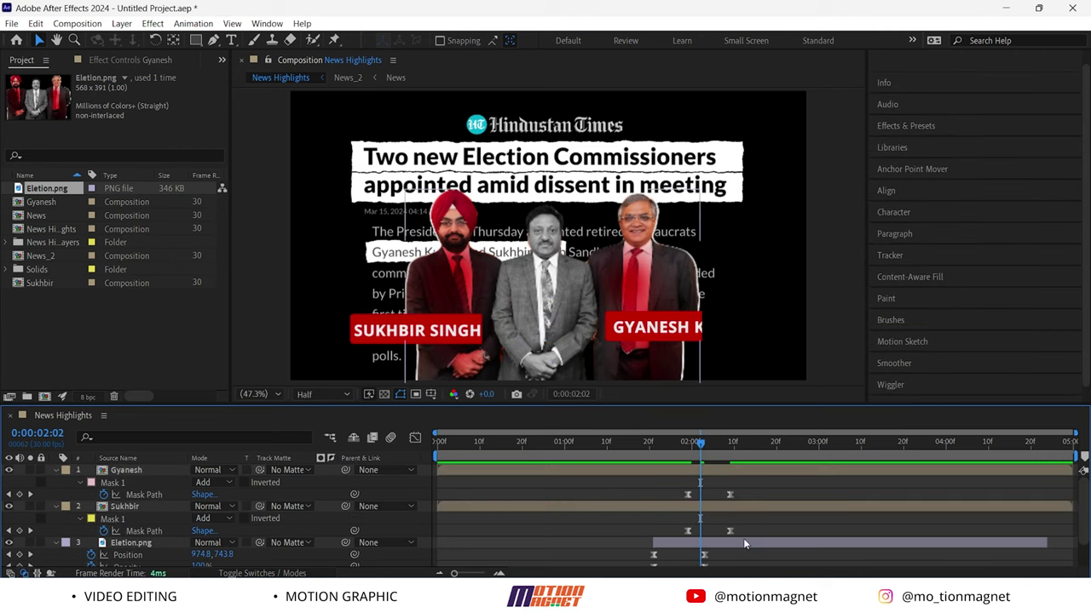
scroll(730, 540, down, 1)
drag(730, 540, 739, 499)
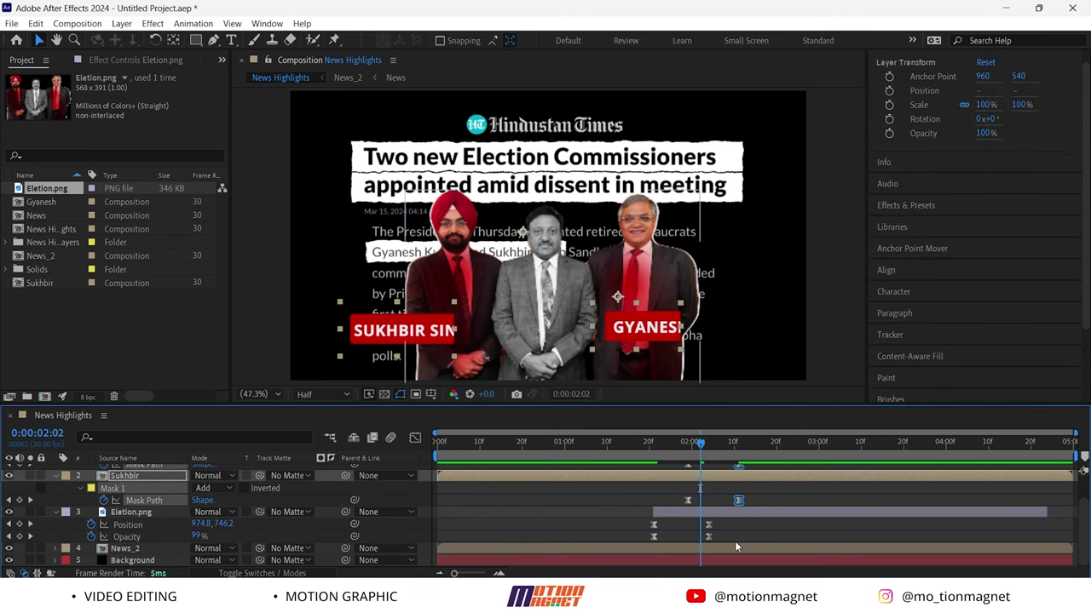
drag(1075, 458, 821, 452)
key(space)
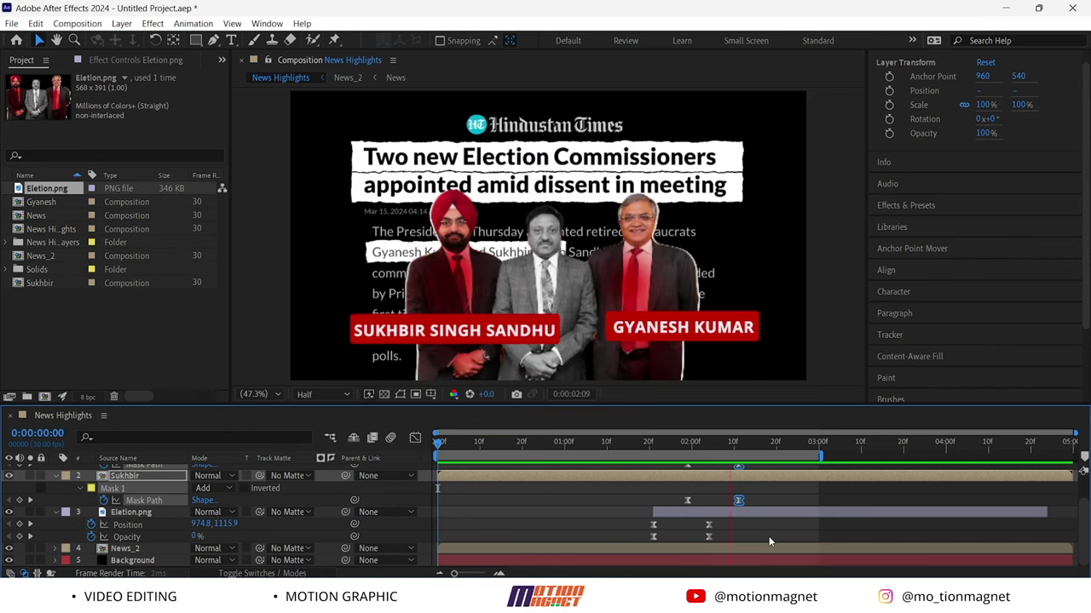
Drive News_2's Position with a wiggle(2,4) expression for a constant shake
key(space)
click(739, 445)
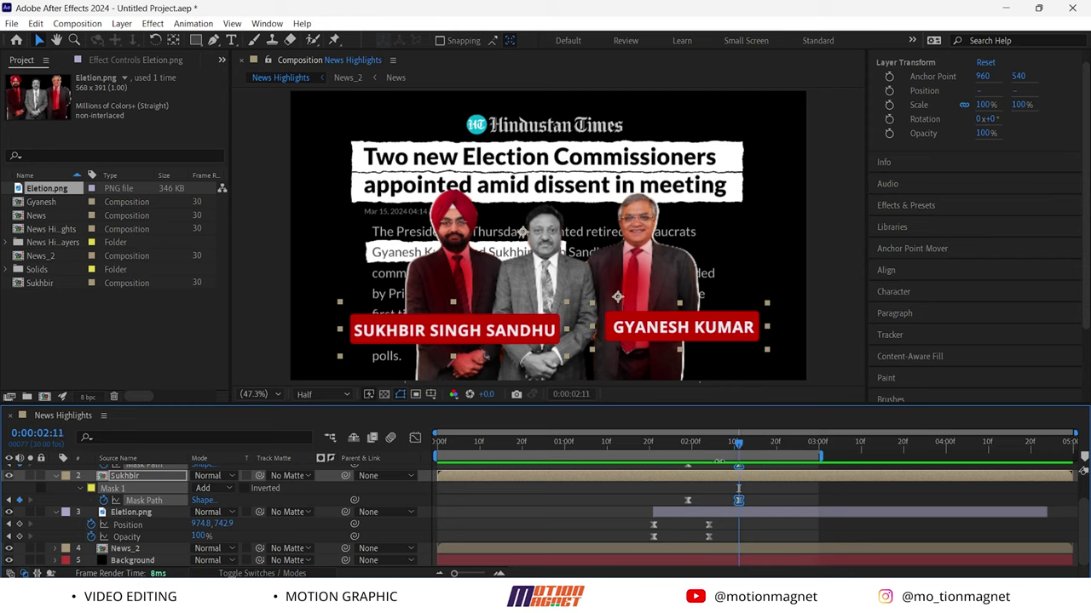
click(123, 548)
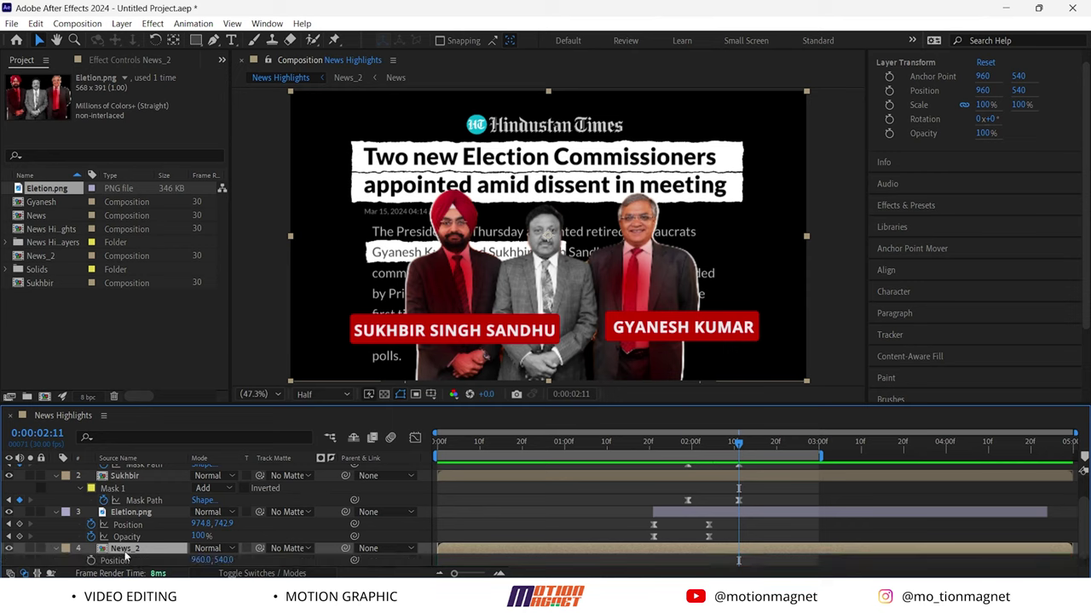
key(alt+shift+p)
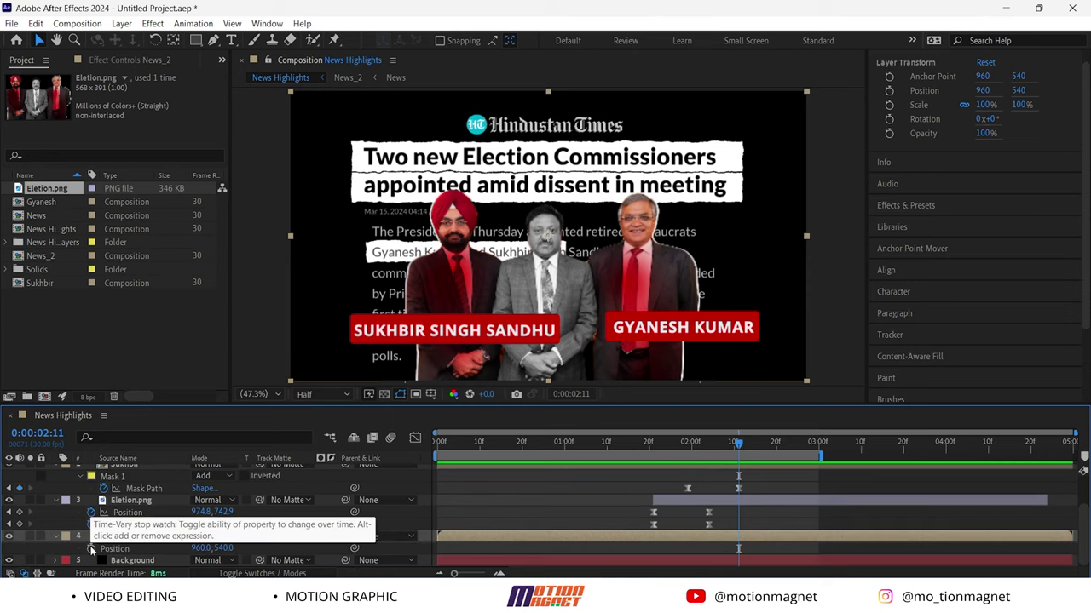
alt+click(91, 549)
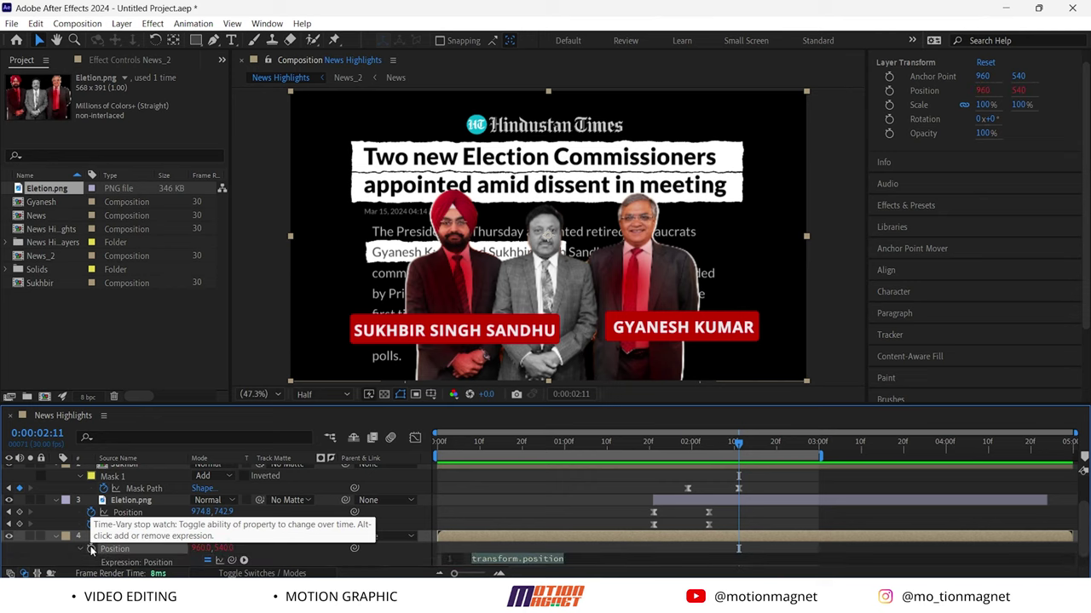
text(wid)
key(BackSpace)
text(gg)
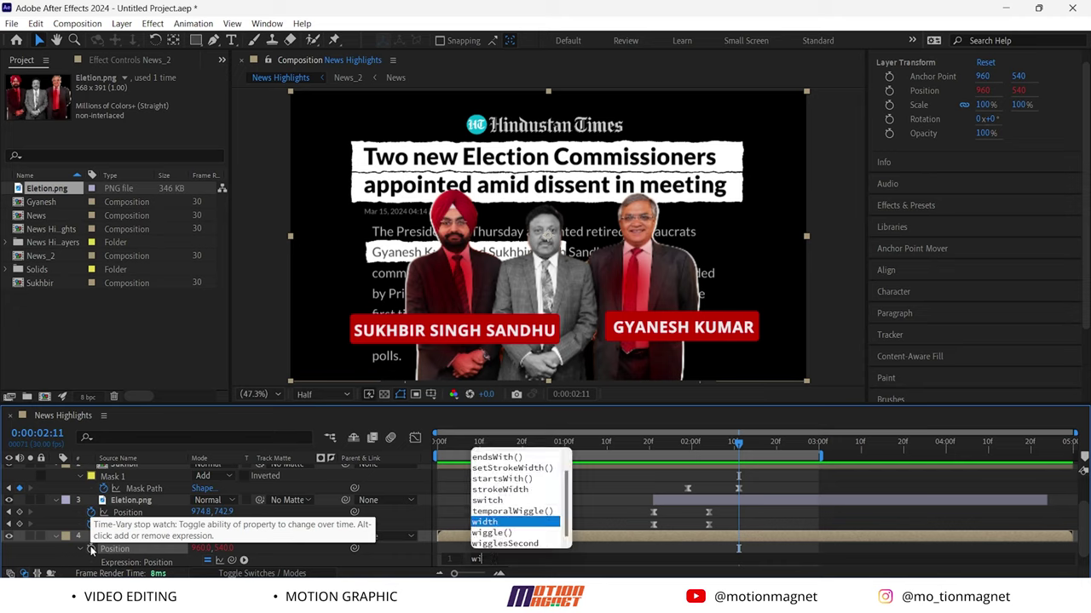
key(Return)
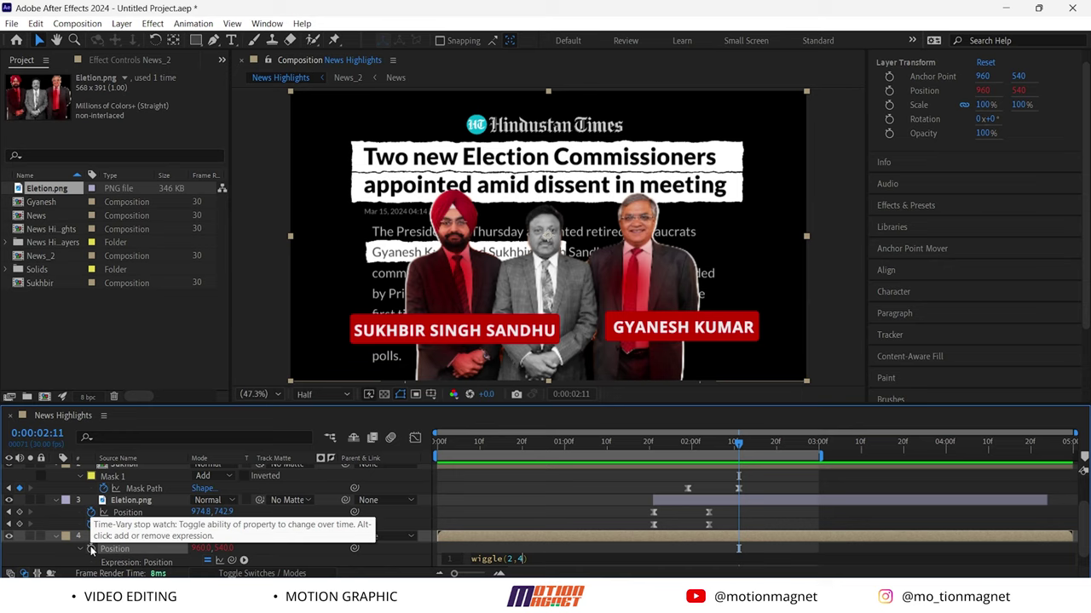
scroll(134, 511, up, 2)
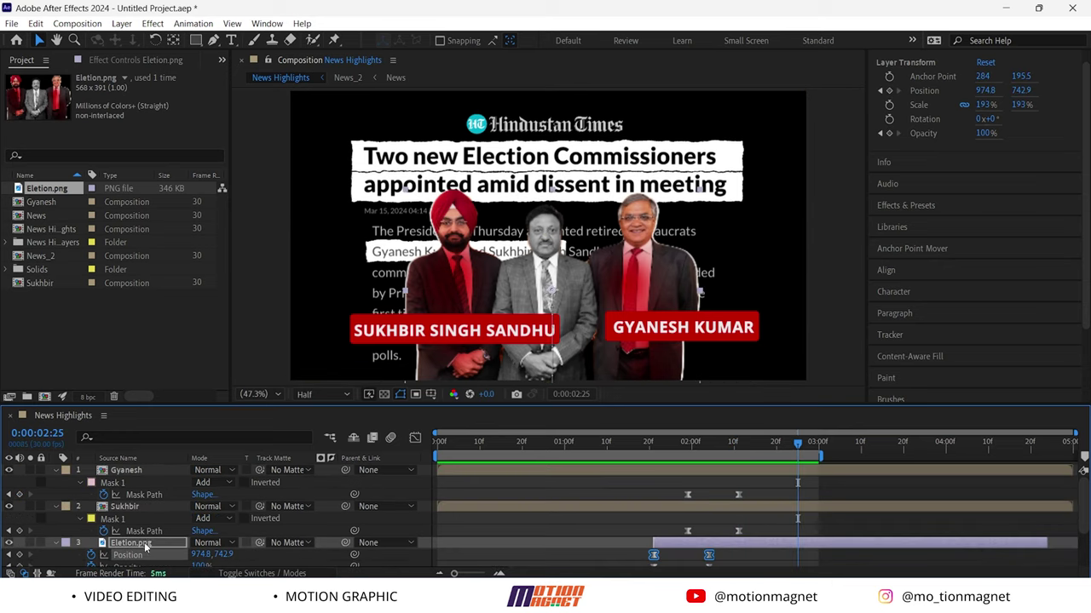
Precompose the commissioners photo and both name label layers into a new Pre-comp 1
click(132, 542)
ctrl+click(134, 510)
ctrl+click(139, 469)
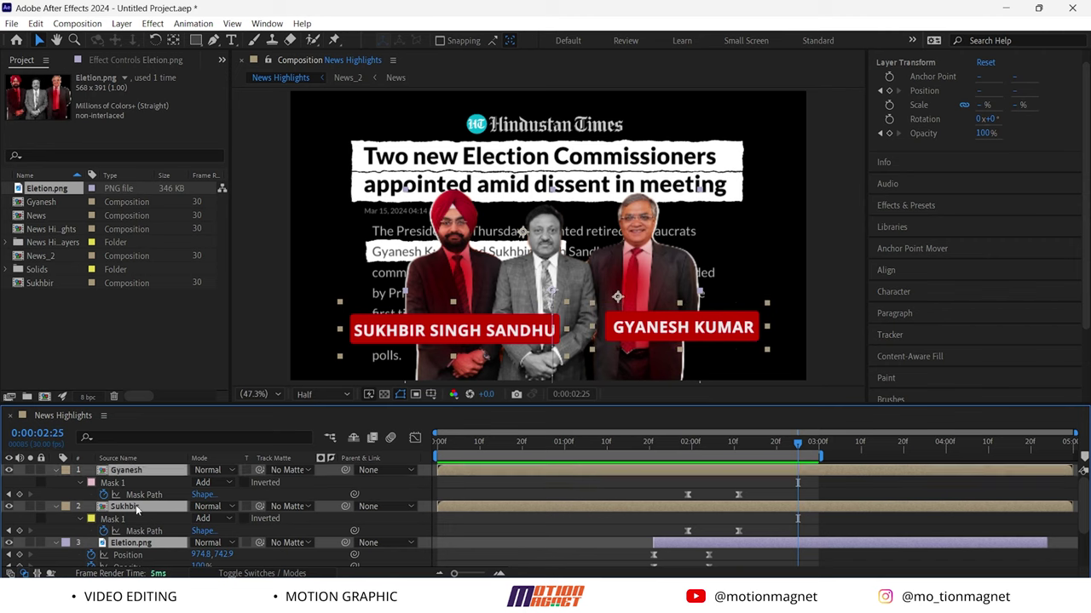
click(138, 512)
click(137, 543)
click(118, 459)
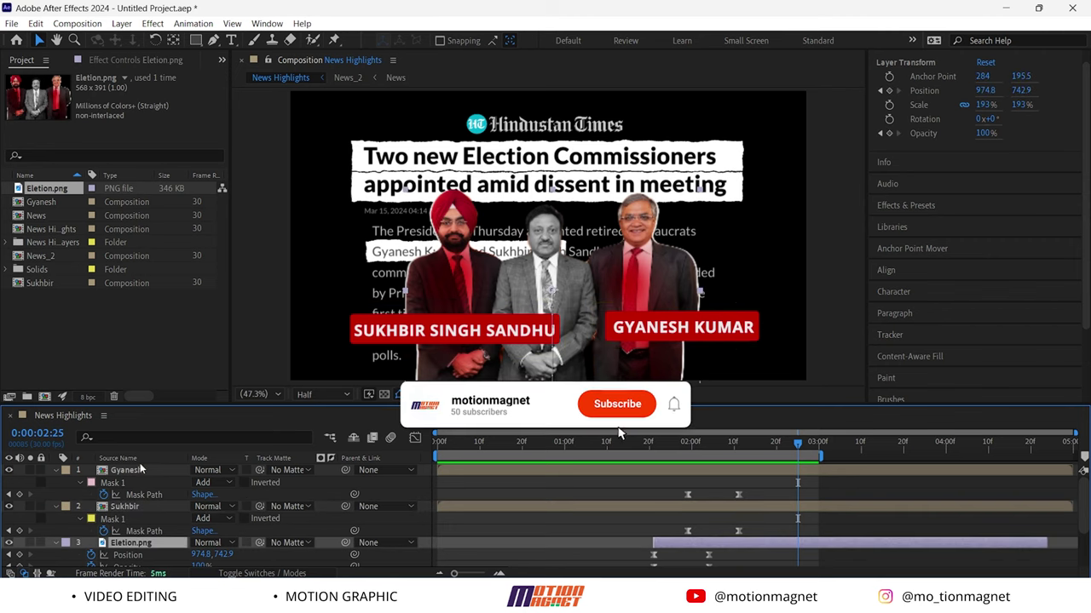
shift+click(143, 470)
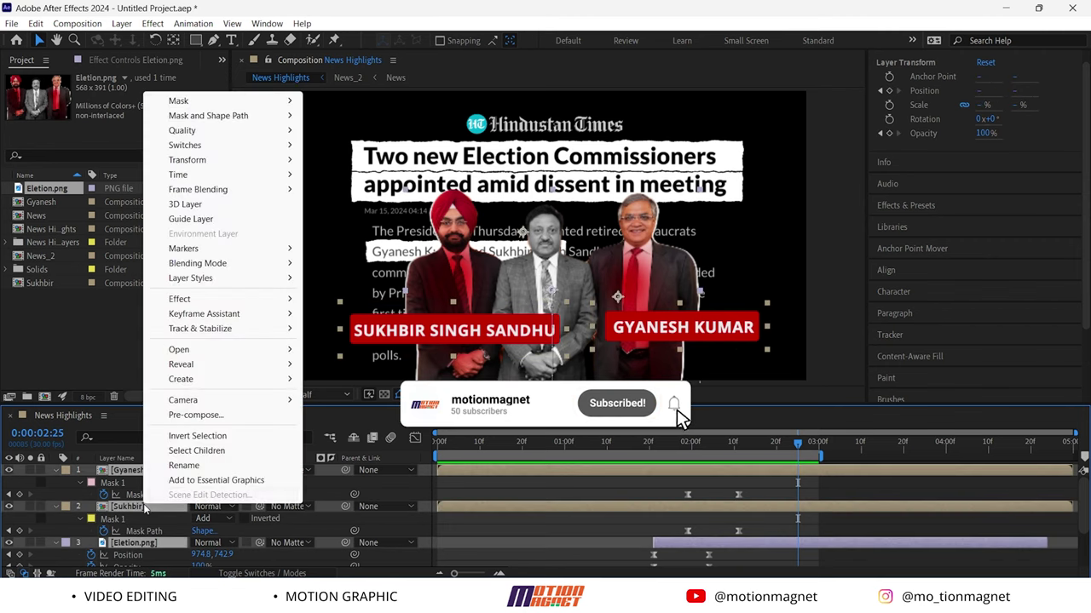
right_click(142, 505)
click(194, 416)
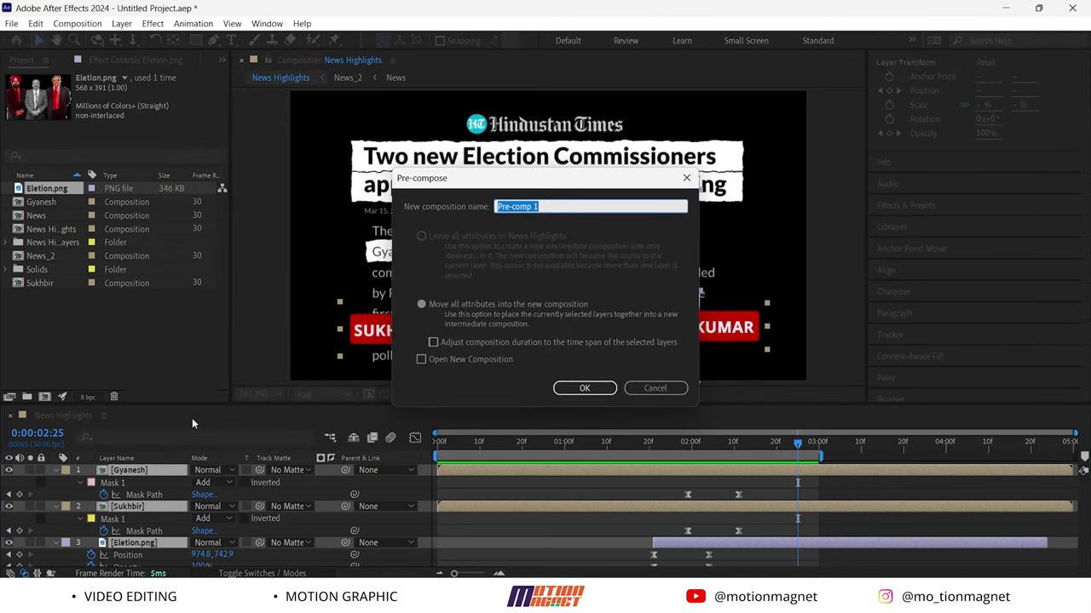
key(Return)
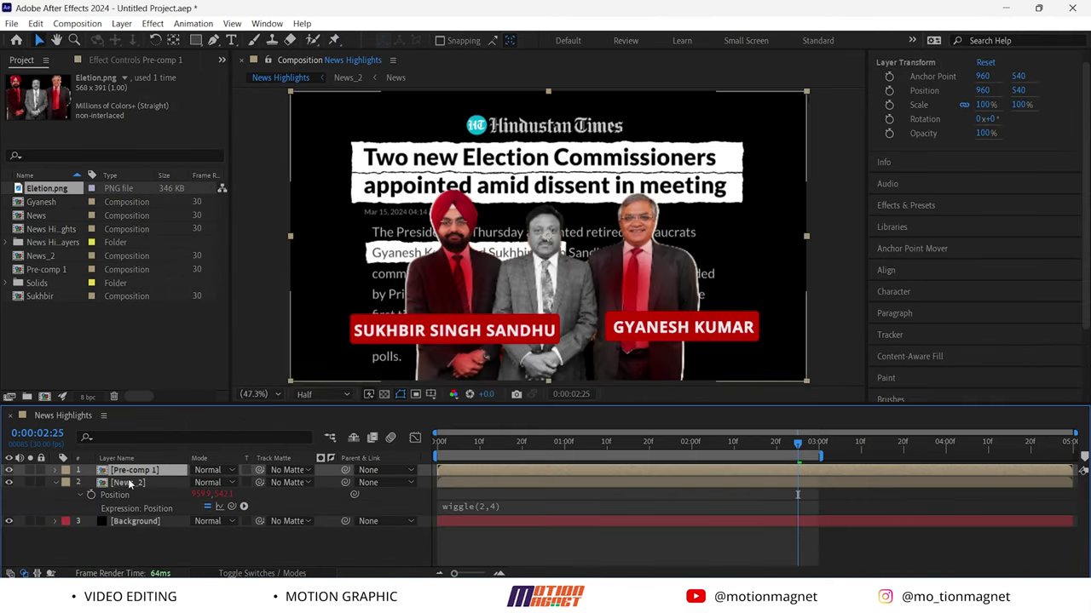
Add a wiggle(2,5) expression to Pre-comp 1's Position
key(p)
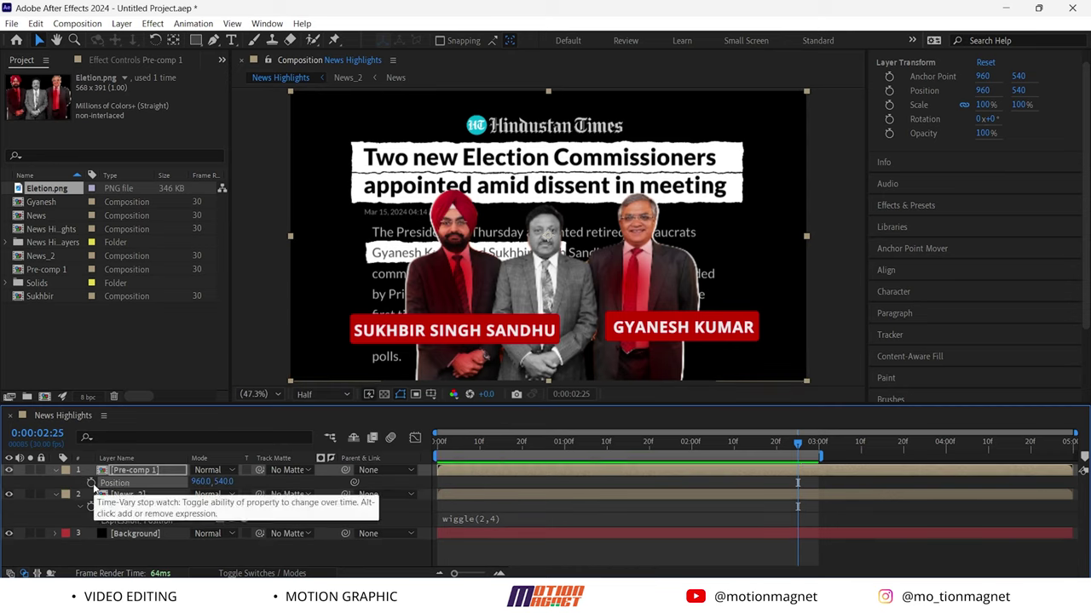
alt+click(91, 483)
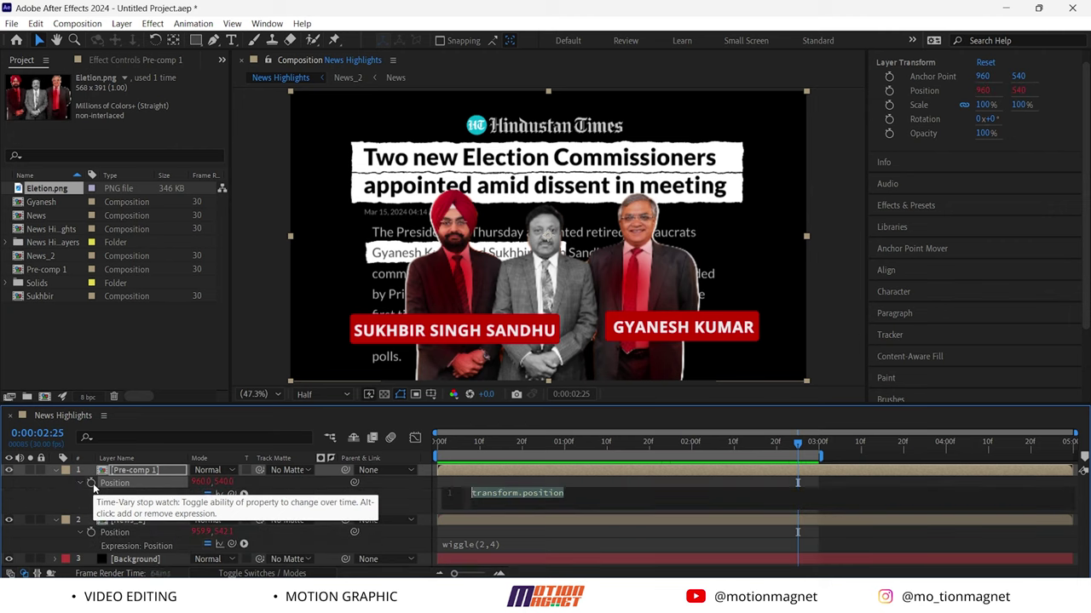
text(wiggle)
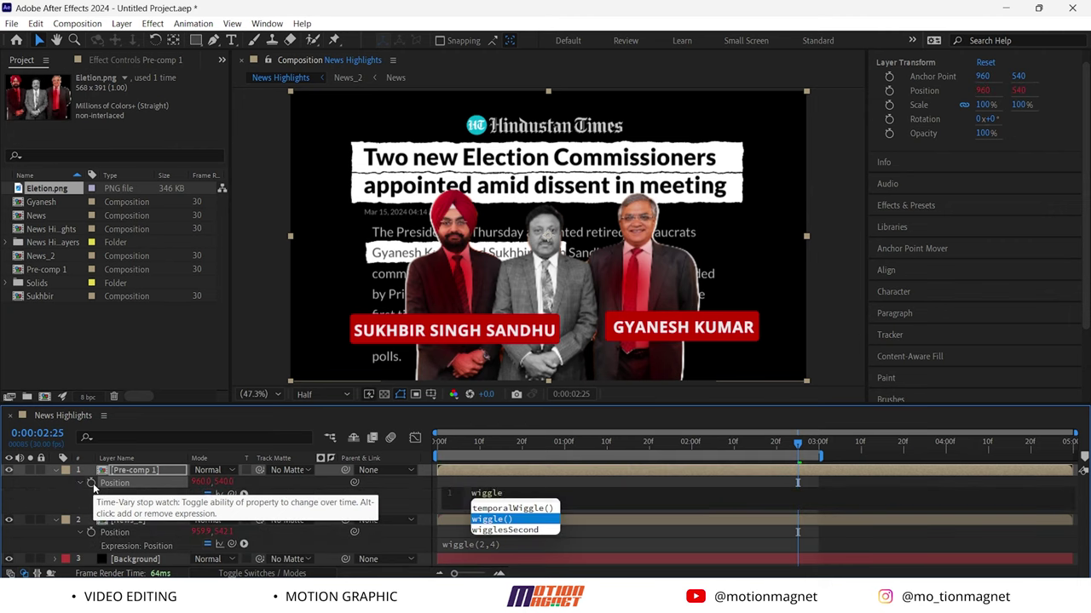
key(Return)
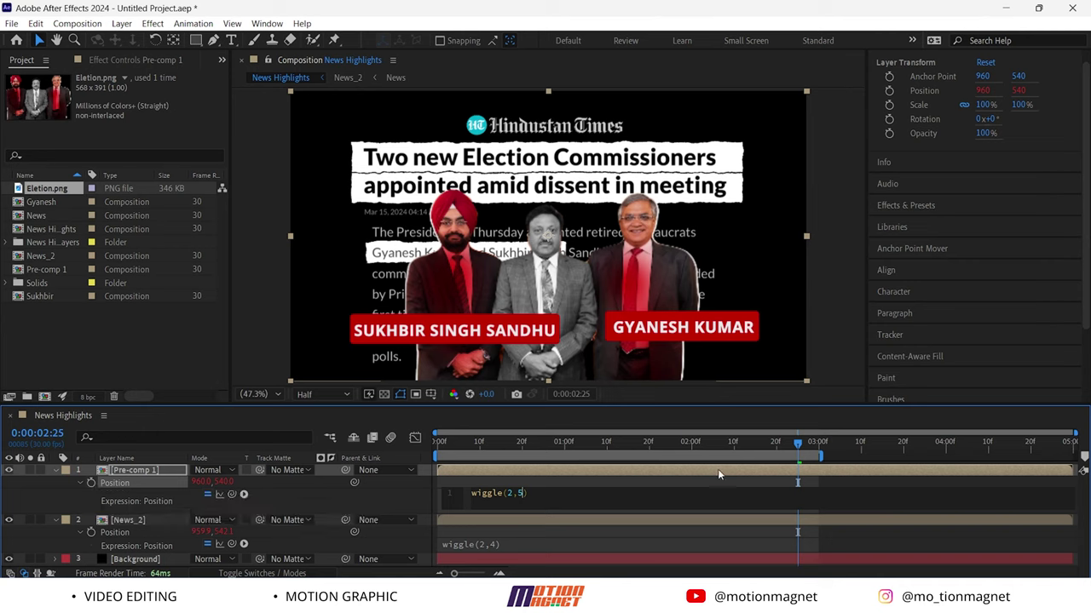
click(775, 442)
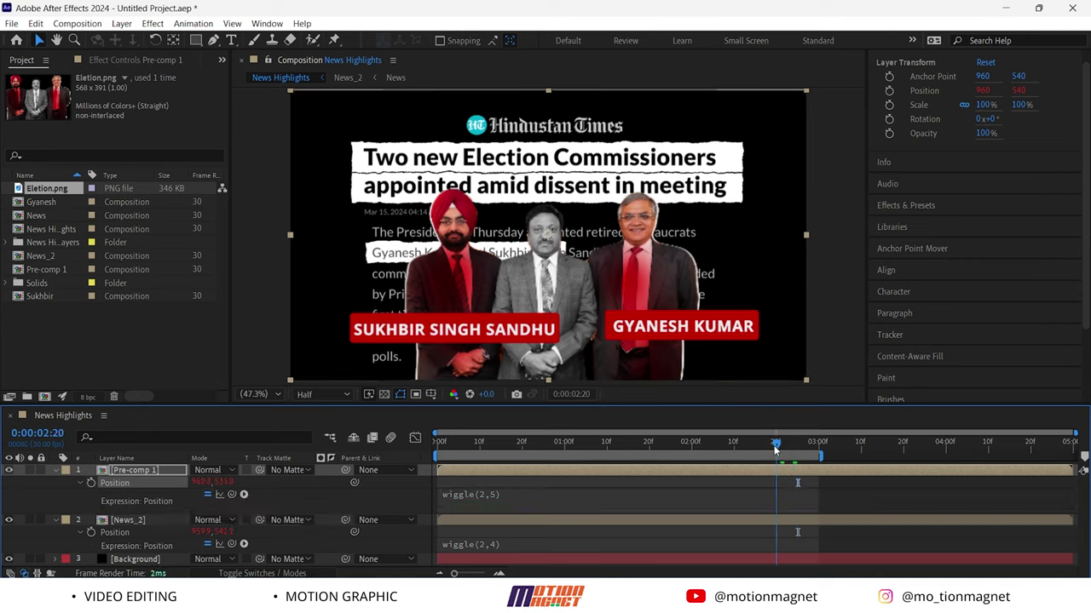
Change News_2's expression to wiggle(2,5) and preview the shake from the start
click(490, 546)
click(493, 543)
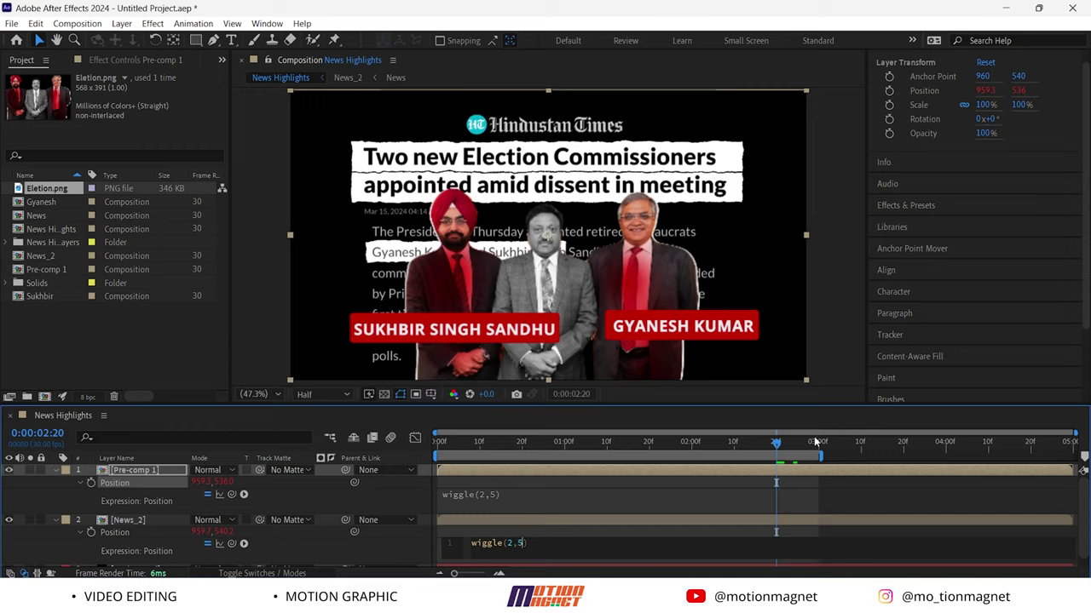
click(535, 514)
key(Home)
key(space)
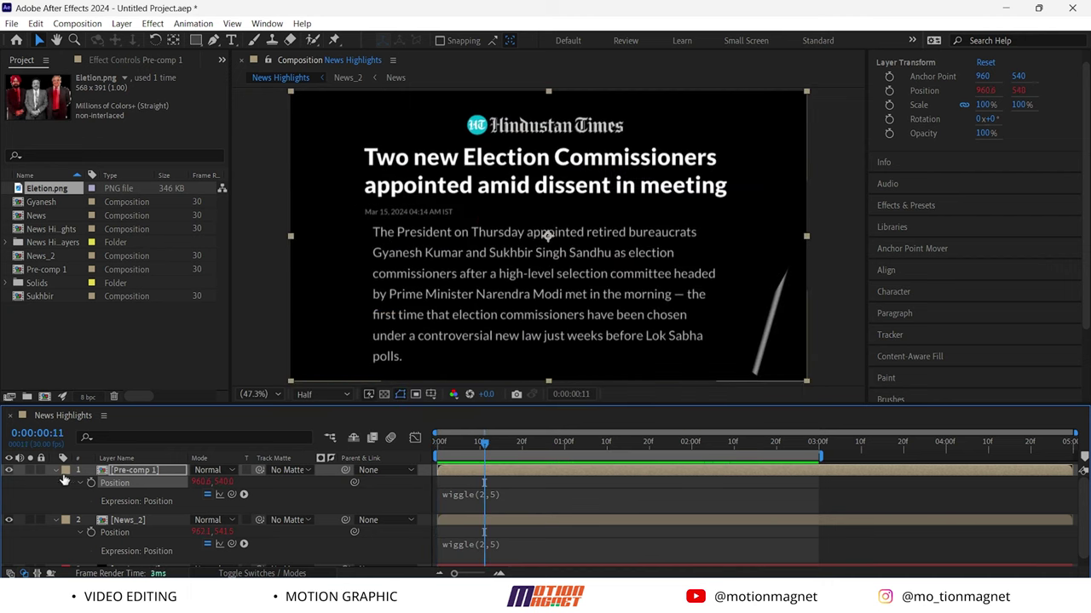
click(55, 471)
click(55, 483)
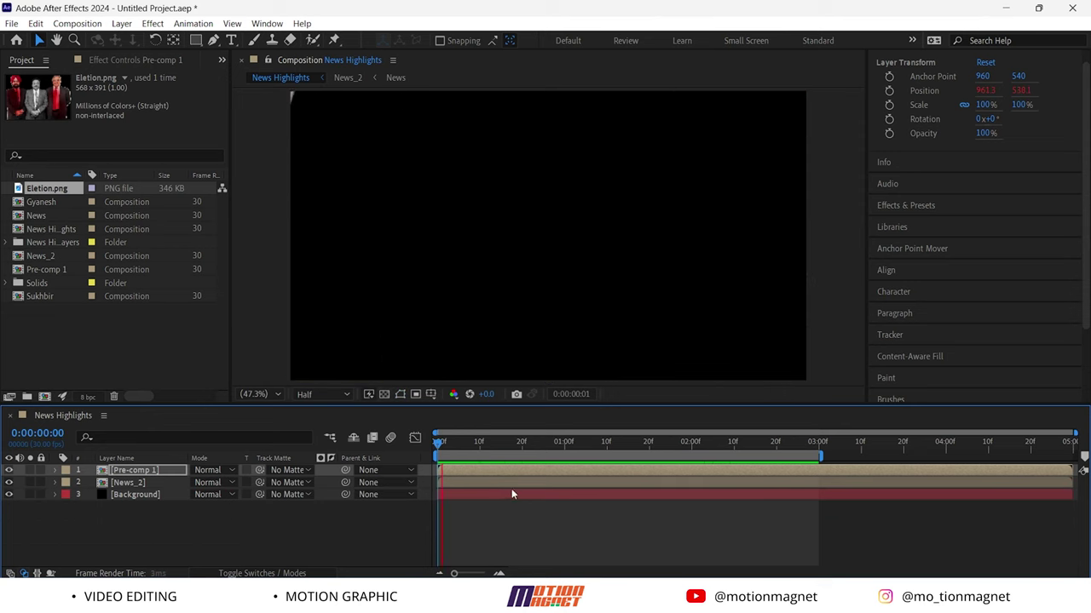
Apply the Deep Glow effect to the News_2 layer
click(152, 483)
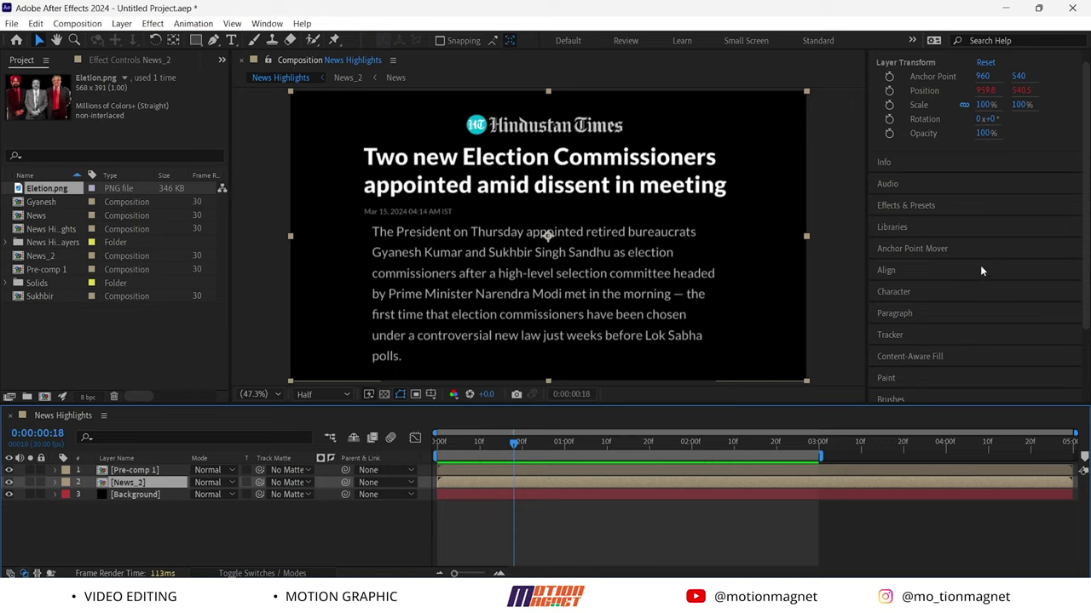
click(912, 213)
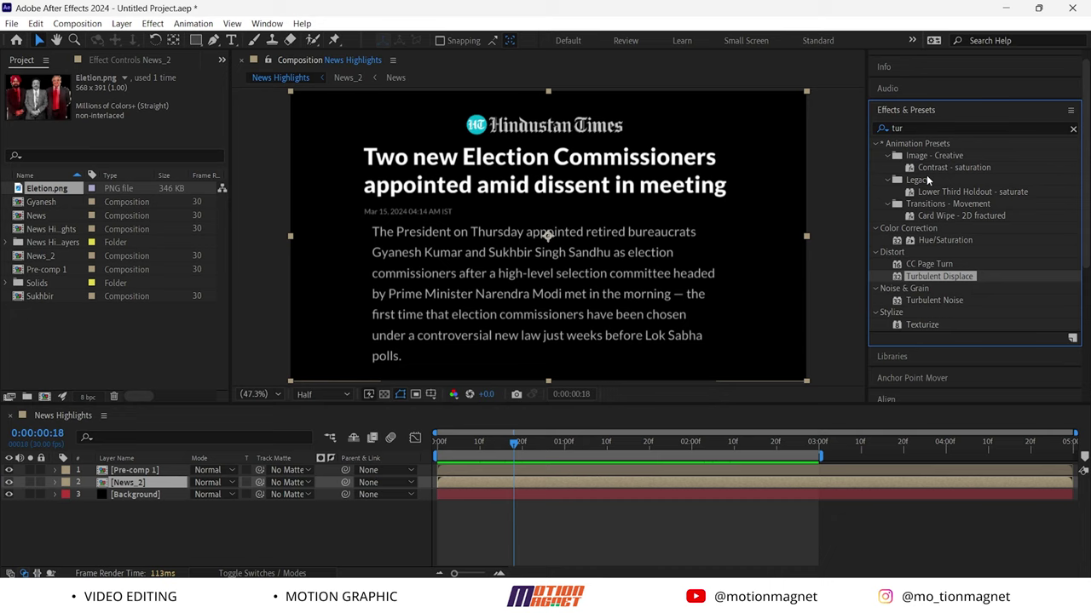
click(926, 127)
text(deep)
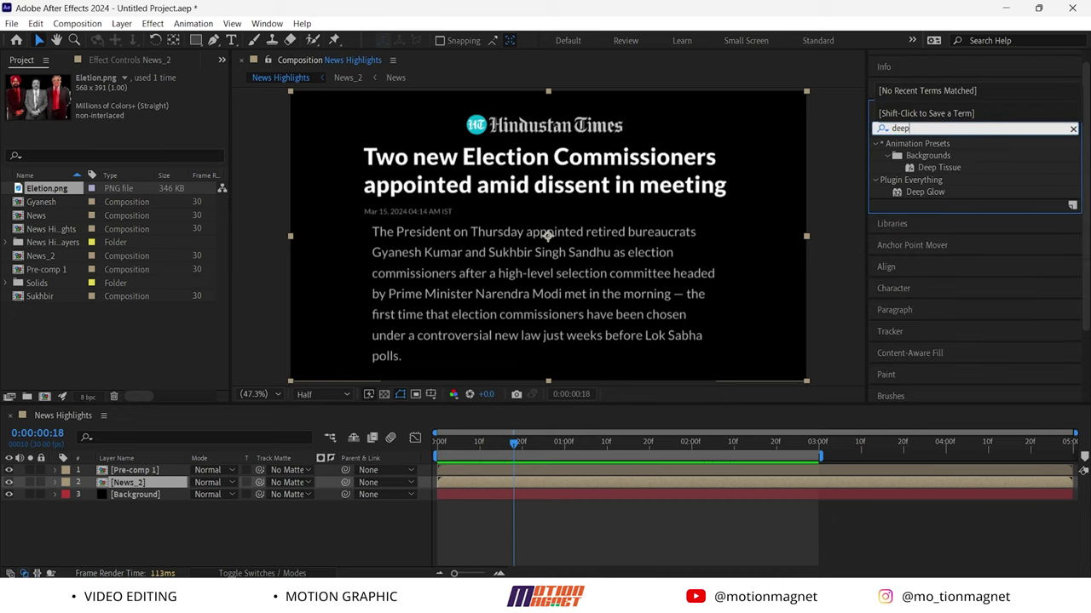
drag(927, 191, 132, 482)
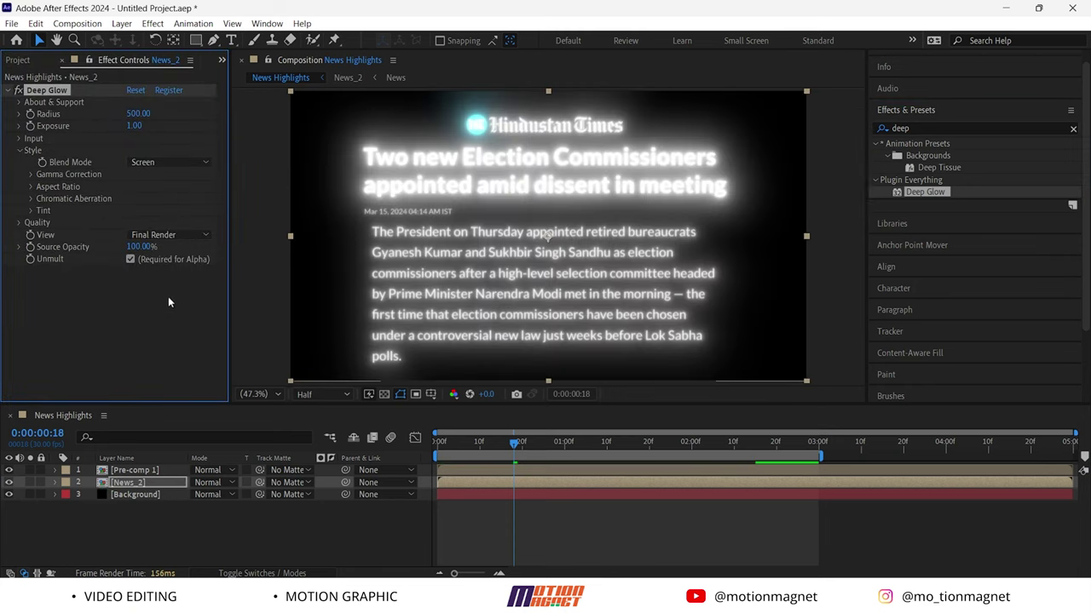
Set News_2's Deep Glow Exposure to 0.20 and Radius to 300
click(134, 126)
key(Return)
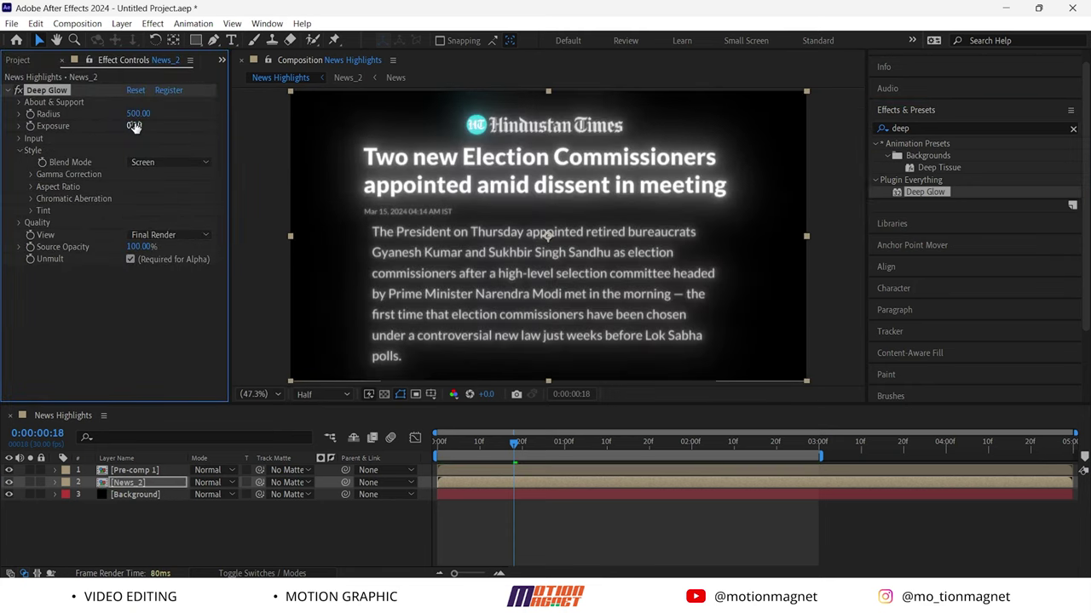
click(138, 114)
text(250)
key(Return)
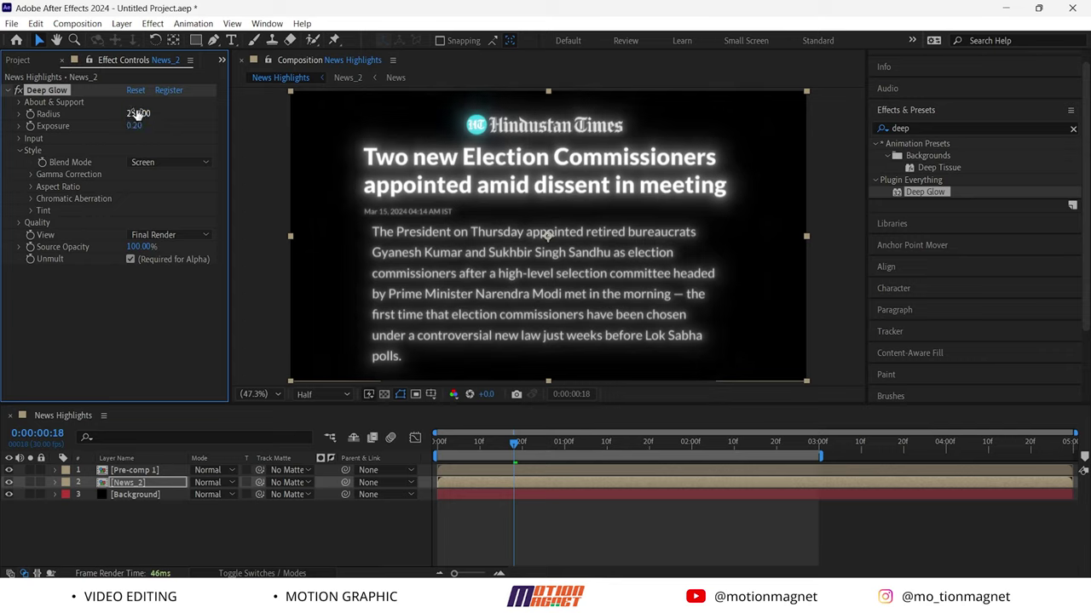
click(137, 114)
text(300)
key(Return)
Apply Deep Glow to Pre-comp 1 as well
click(143, 471)
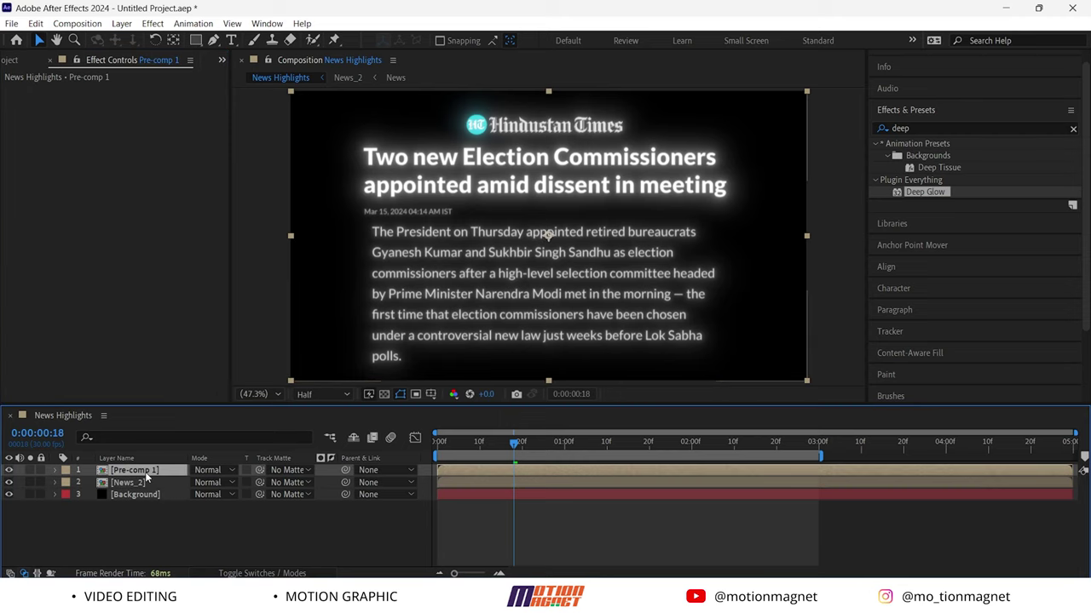
drag(146, 479, 146, 479)
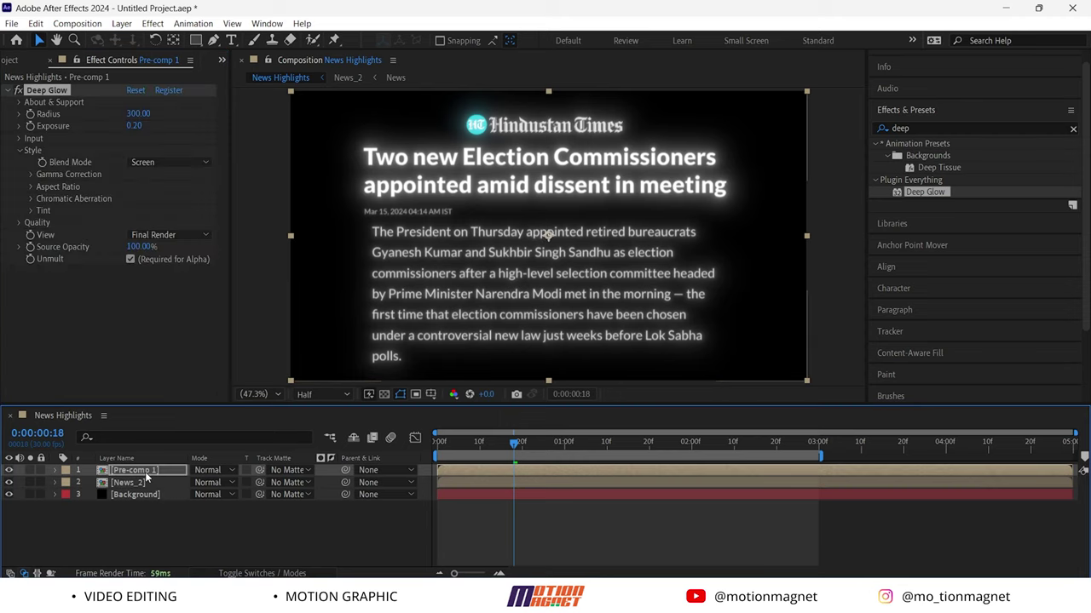
drag(518, 443, 333, 477)
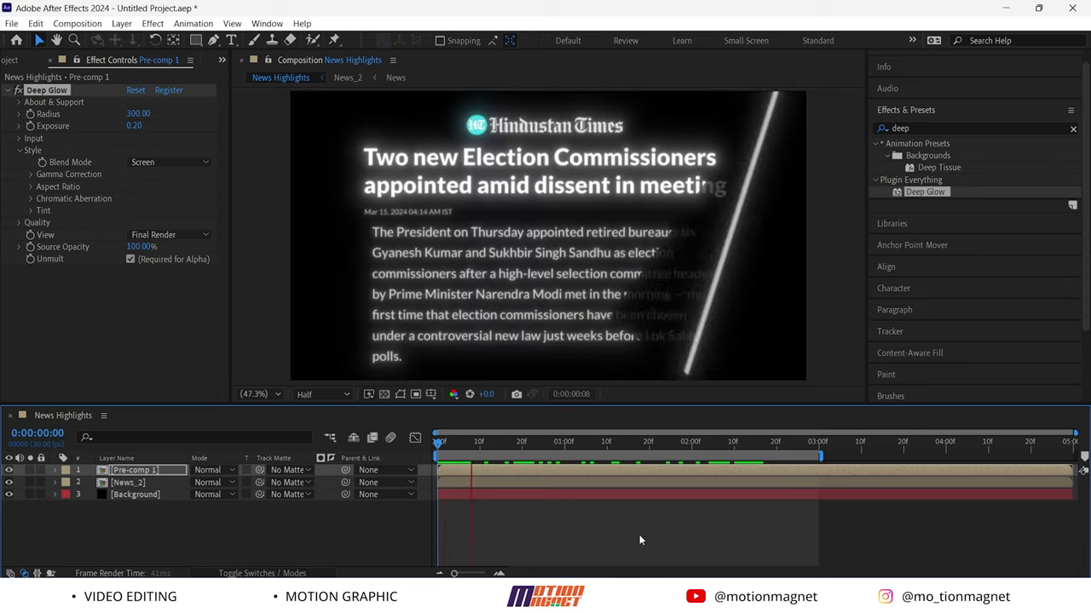